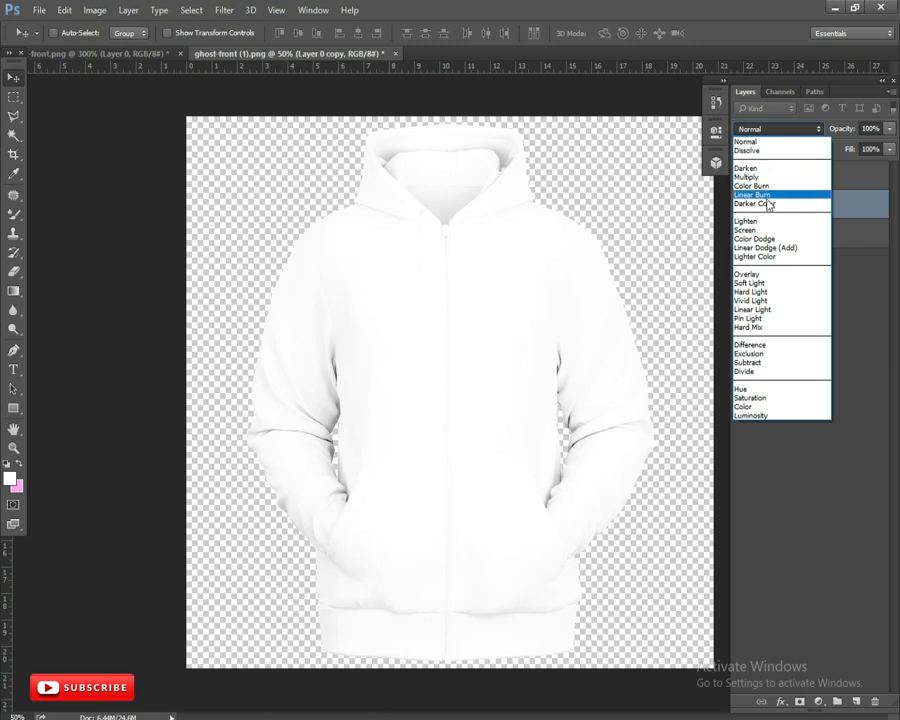
- Set Layer 0 copy 2 to the Screen blend mode with a 39% fill
{"action": "left_click", "coordinate": [829, 183]}
{"action": "left_click", "coordinate": [875, 149]}
{"action": "type", "text": "39"}
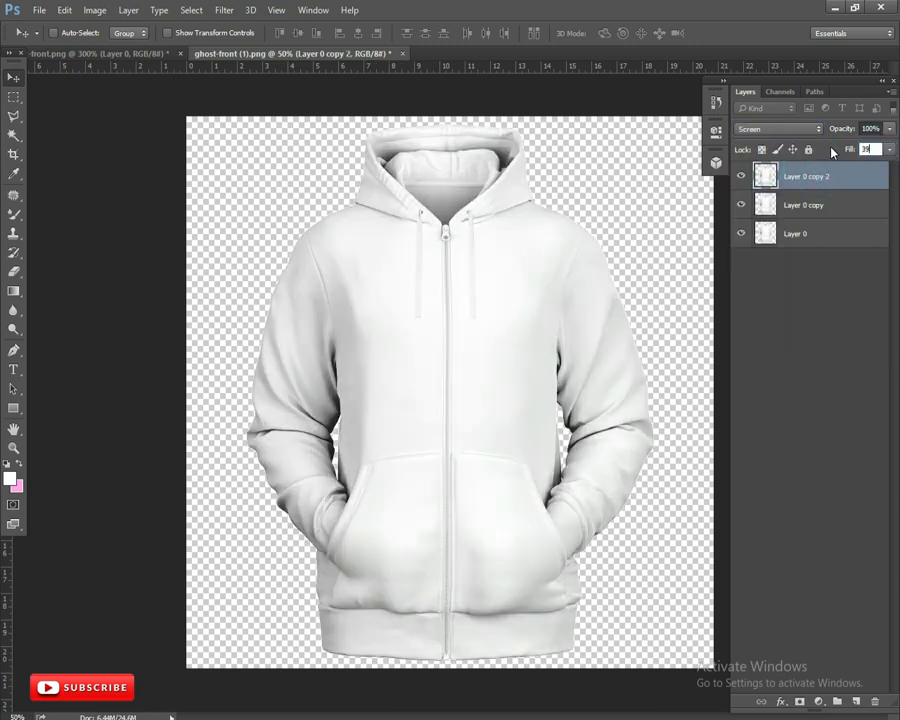
{"action": "left_click", "coordinate": [844, 287]}
{"action": "left_click", "coordinate": [836, 205]}
{"action": "left_click", "coordinate": [834, 182]}
- Choose bright red as the background color and fill Layer 0 with it, preserving its transparency
{"action": "left_click", "coordinate": [17, 486]}
{"action": "left_click_drag", "start_coordinate": [581, 197], "coordinate": [581, 184]}
{"action": "left_click_drag", "start_coordinate": [544, 200], "coordinate": [607, 177]}
{"action": "left_click", "coordinate": [681, 177]}
{"action": "left_click", "coordinate": [796, 236]}
{"action": "key", "text": "ctrl+shift+BackSpace"}
- Adjust Levels on Layer 0 copy 2 to an input black point of 209 and output levels of 3 to 207
{"action": "left_click", "coordinate": [812, 175]}
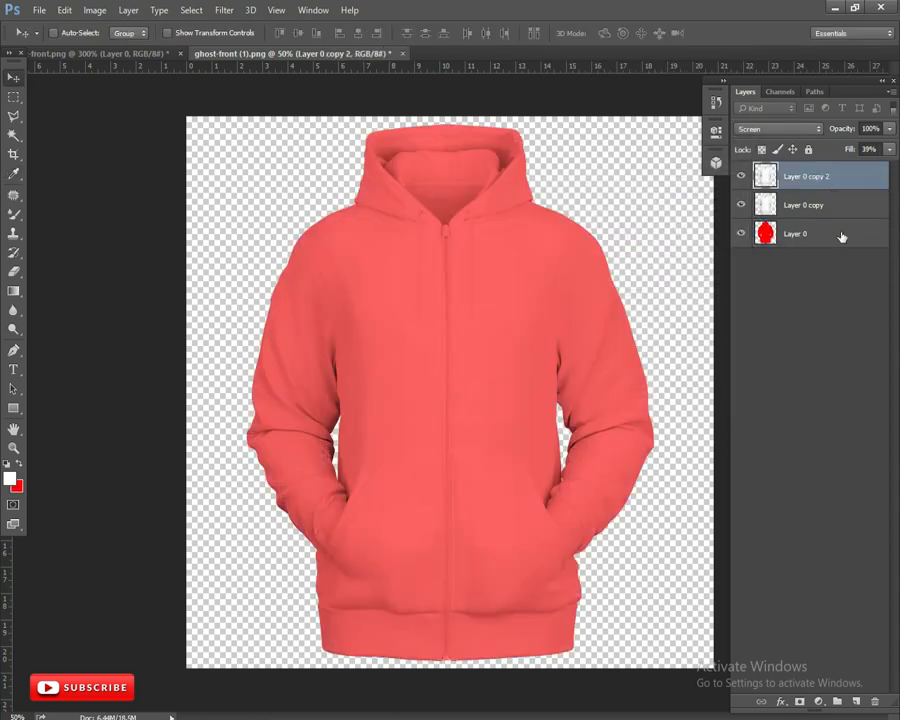
{"action": "key", "text": "ctrl+l"}
{"action": "left_click_drag", "start_coordinate": [539, 329], "coordinate": [681, 337]}
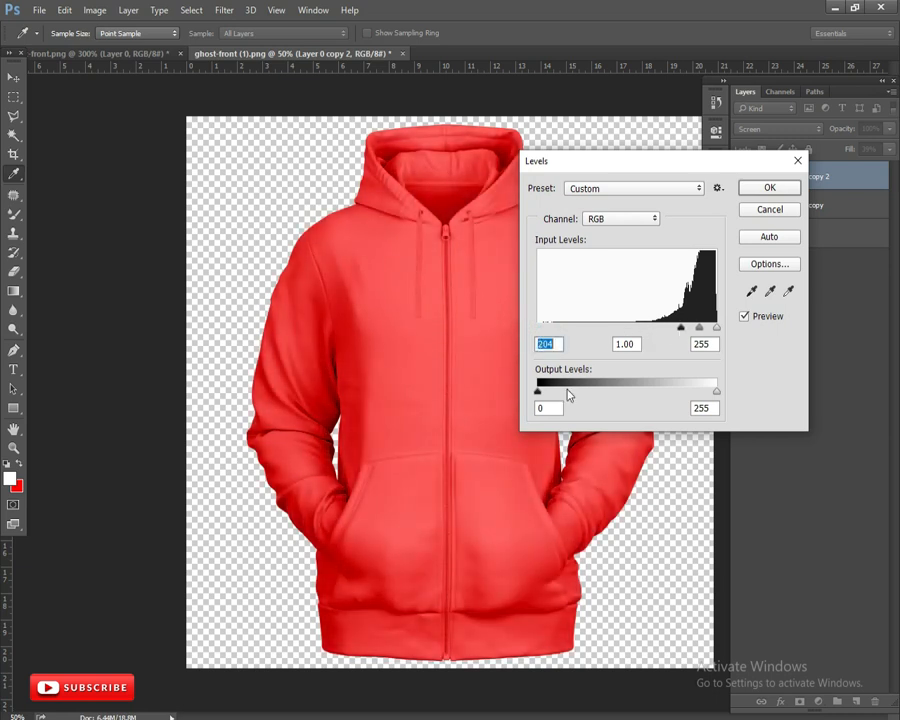
{"action": "left_click_drag", "start_coordinate": [716, 391], "coordinate": [679, 394]}
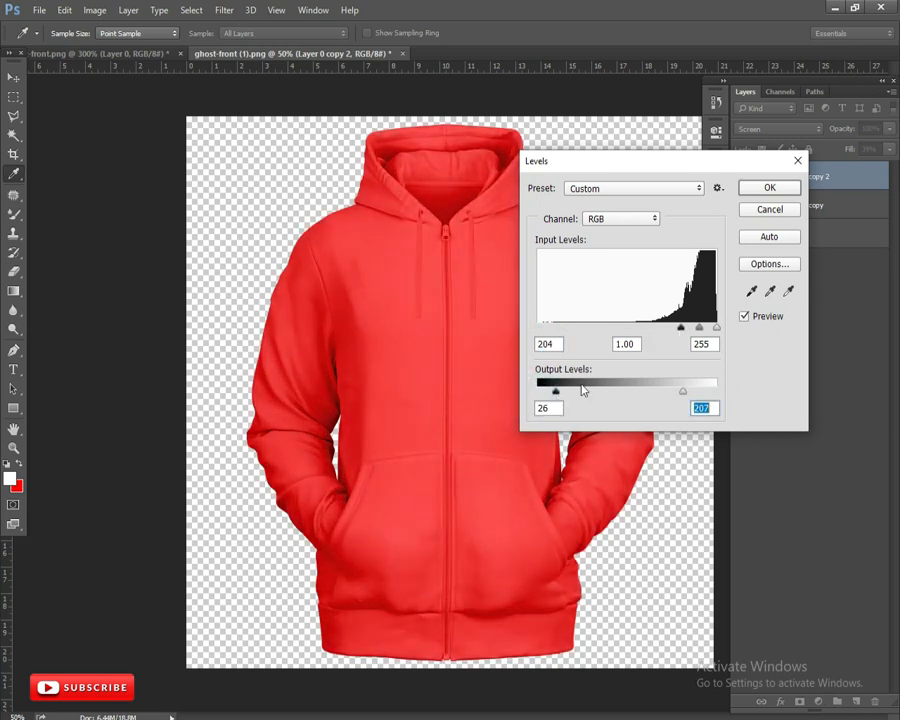
{"action": "left_click_drag", "start_coordinate": [682, 336], "coordinate": [686, 336]}
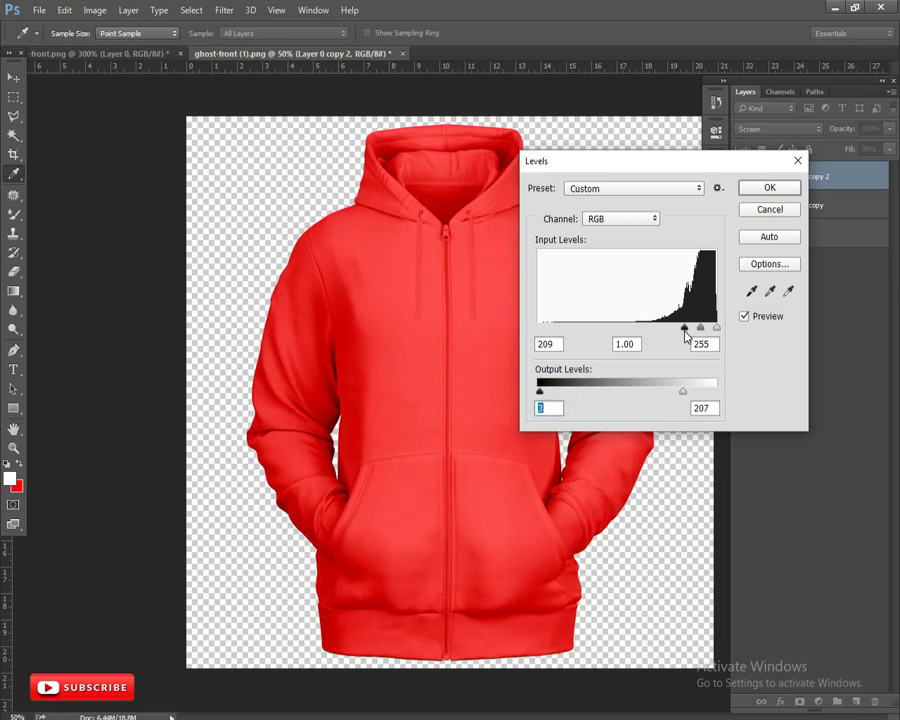
{"action": "left_click", "coordinate": [777, 212]}
- Rename the two shading layers, Layer 0 copy 2 and Layer 0 copy, to SHADOW
{"action": "key", "text": "v"}
{"action": "left_click", "coordinate": [812, 205]}
{"action": "double_click", "coordinate": [817, 177]}
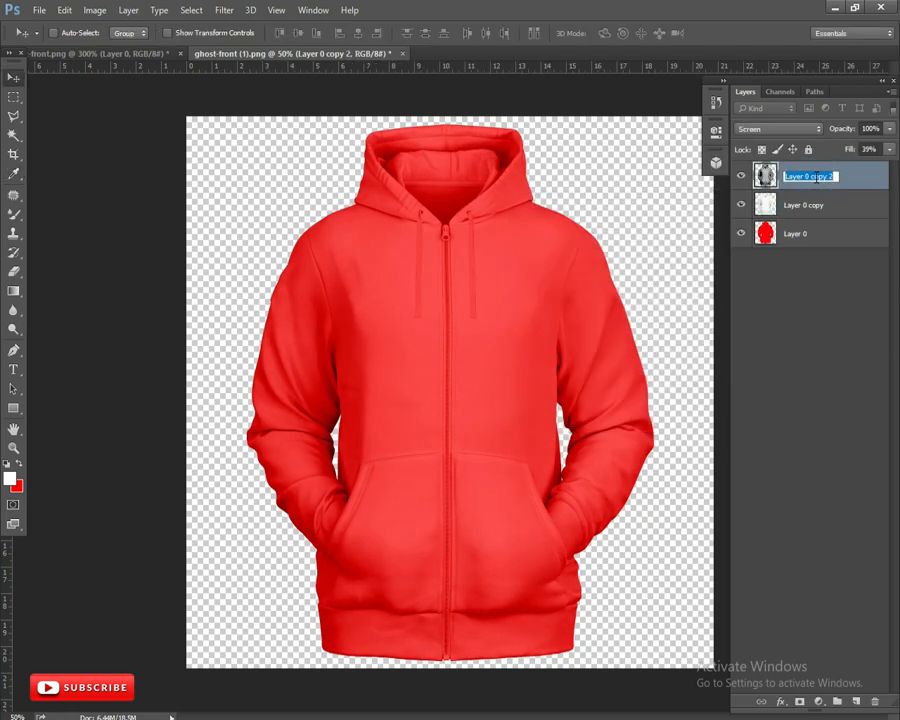
{"action": "type", "text": "SHAD"}
{"action": "key", "text": "Return"}
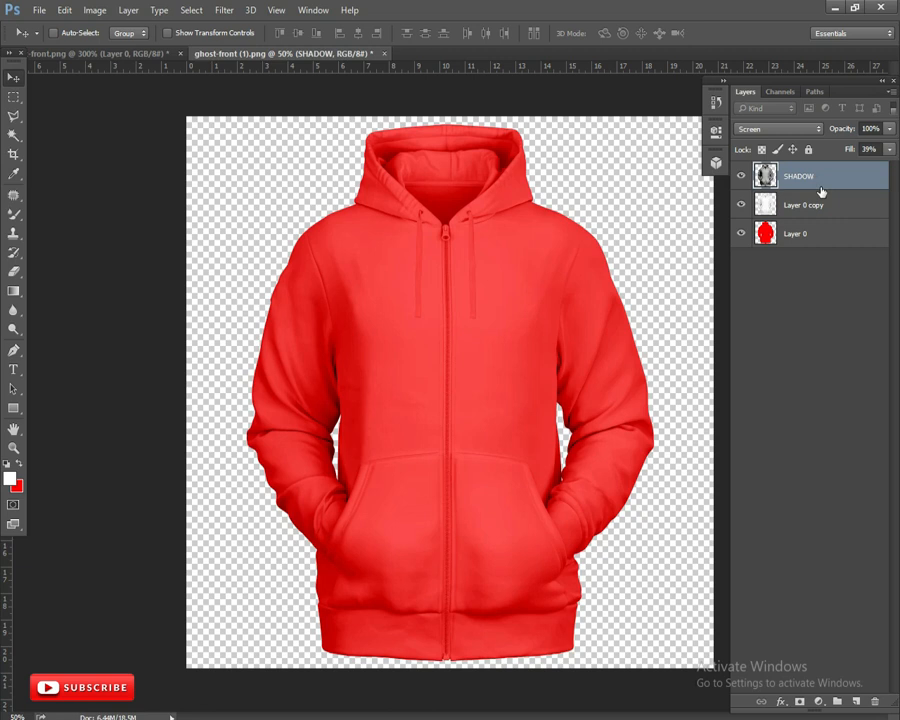
{"action": "double_click", "coordinate": [805, 205]}
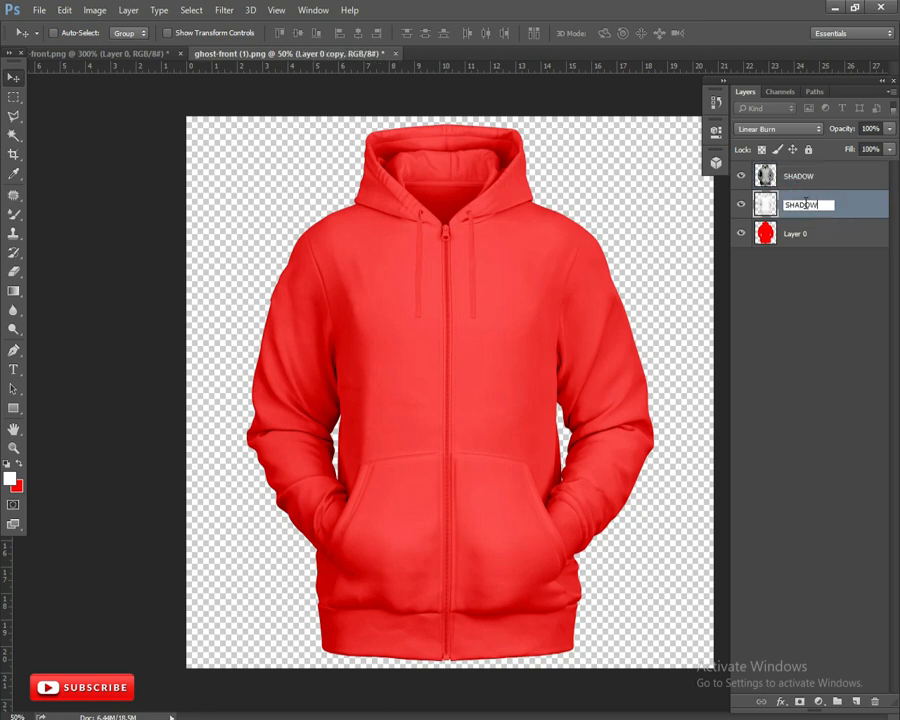
{"action": "key", "text": "Return"}
- Group the two SHADOW layers and lock the group
{"action": "left_click", "coordinate": [806, 178], "text": "shift"}
{"action": "key", "text": "ctrl+g"}
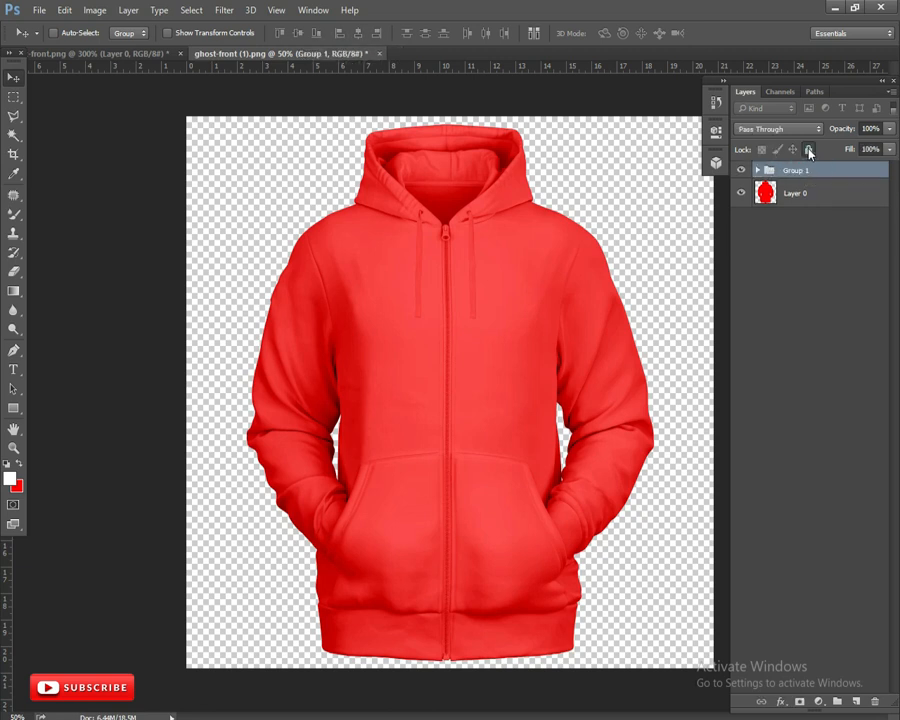
{"action": "left_click", "coordinate": [808, 149]}
- Change the background color to pale pink #ffdbfe
{"action": "key", "text": "ctrl+plus"}
{"action": "key", "text": "ctrl+plus"}
{"action": "left_click_drag", "start_coordinate": [424, 252], "coordinate": [446, 454]}
{"action": "scroll", "coordinate": [449, 394], "scroll_direction": "up", "scroll_amount": 4}
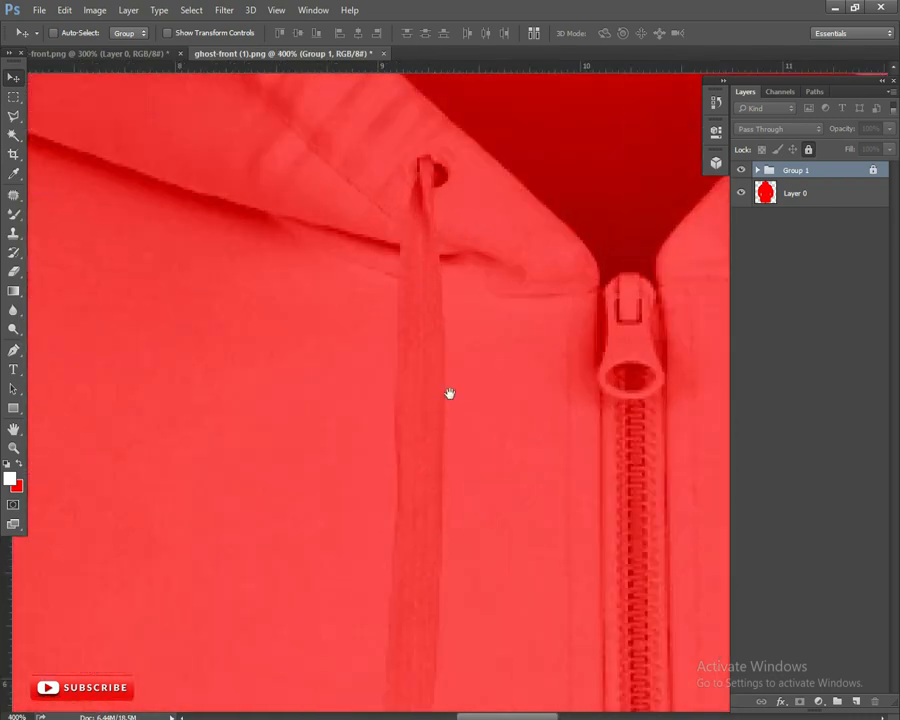
{"action": "left_click_drag", "start_coordinate": [462, 224], "coordinate": [456, 384]}
{"action": "left_click", "coordinate": [14, 489]}
{"action": "left_click_drag", "start_coordinate": [579, 235], "coordinate": [582, 217]}
{"action": "left_click_drag", "start_coordinate": [488, 197], "coordinate": [408, 147]}
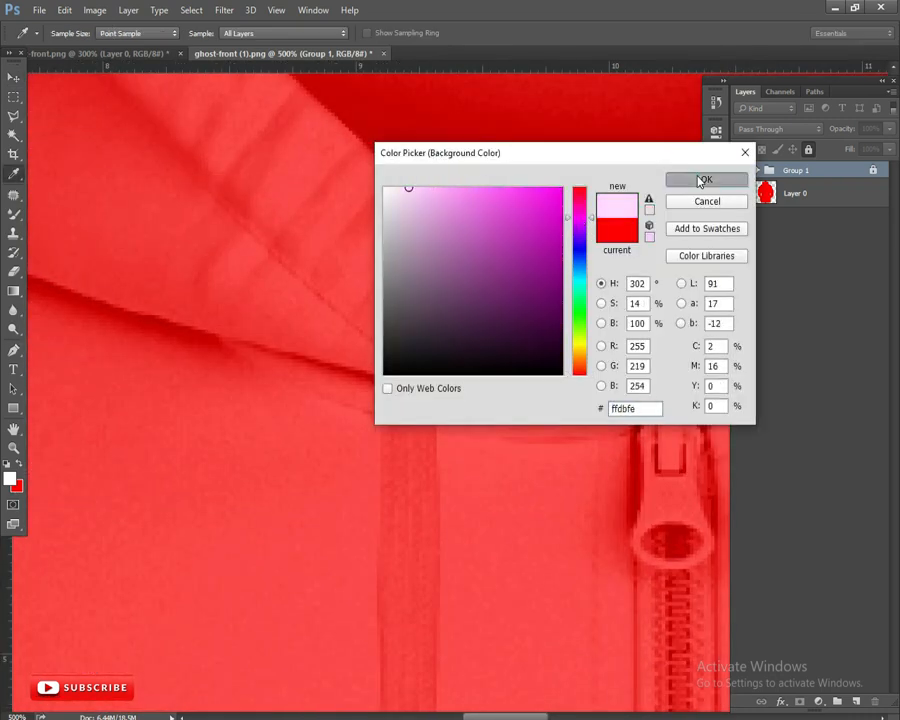
{"action": "left_click", "coordinate": [700, 179]}
- Fill Layer 0 with the pale pink background color and rename the layer BASSE
{"action": "key", "text": "v"}
{"action": "left_click", "coordinate": [796, 199]}
{"action": "key", "text": "ctrl+BackSpace"}
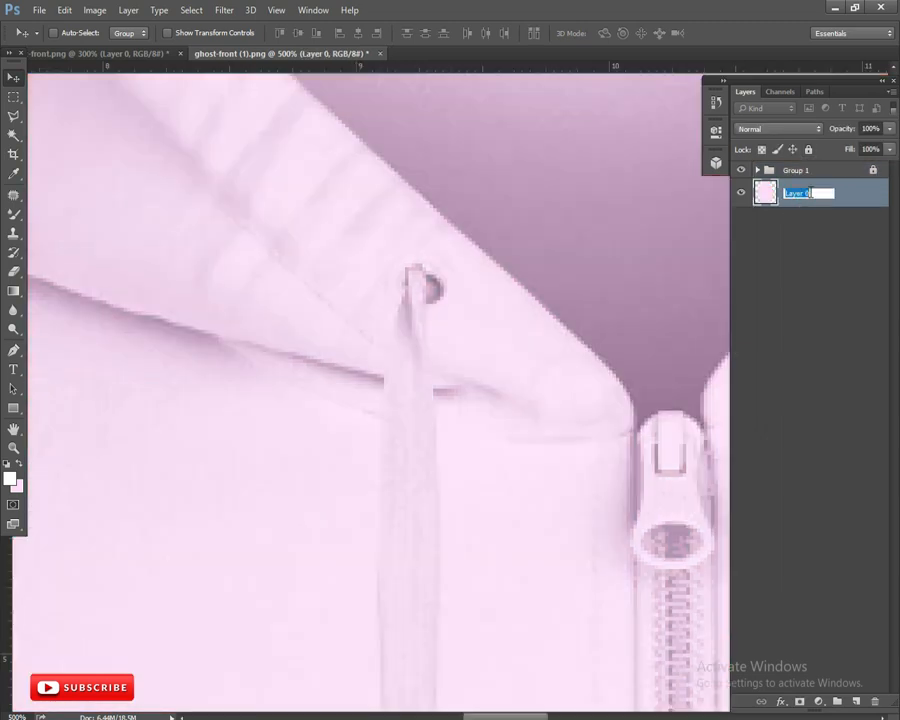
{"action": "left_click_drag", "start_coordinate": [478, 302], "coordinate": [438, 348]}
- Start a Pen tool path curving around the eyelet of the hoodie's left drawstring
{"action": "key", "text": "ctrl+minus"}
{"action": "key", "text": "ctrl+minus"}
{"action": "key", "text": "ctrl+minus"}
{"action": "key", "text": "ctrl+minus"}
{"action": "key", "text": "ctrl+minus"}
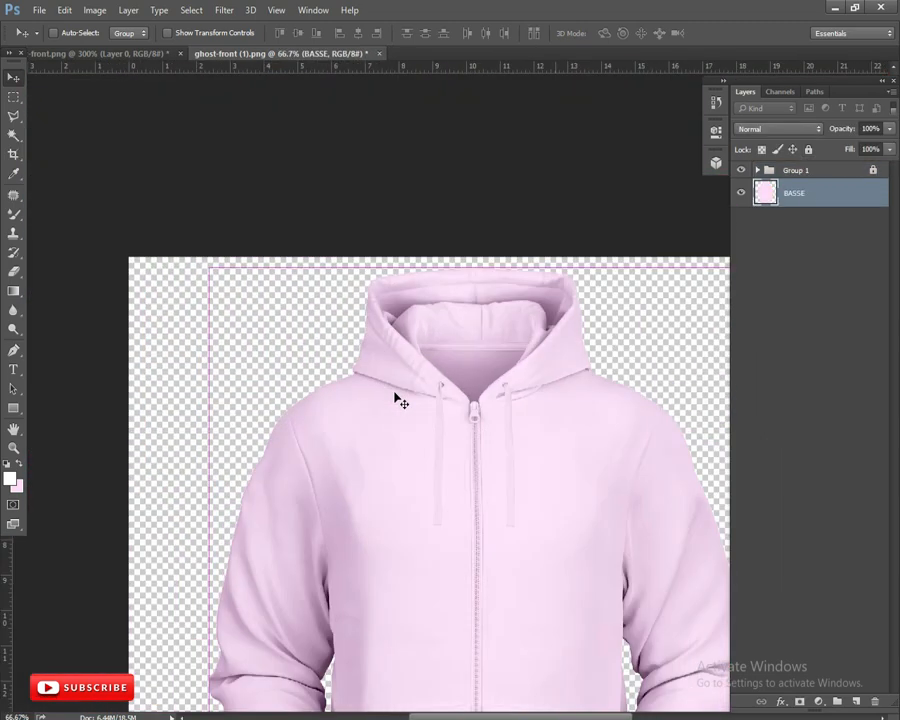
{"action": "key", "text": "ctrl+plus"}
{"action": "key", "text": "ctrl+plus"}
{"action": "key", "text": "p"}
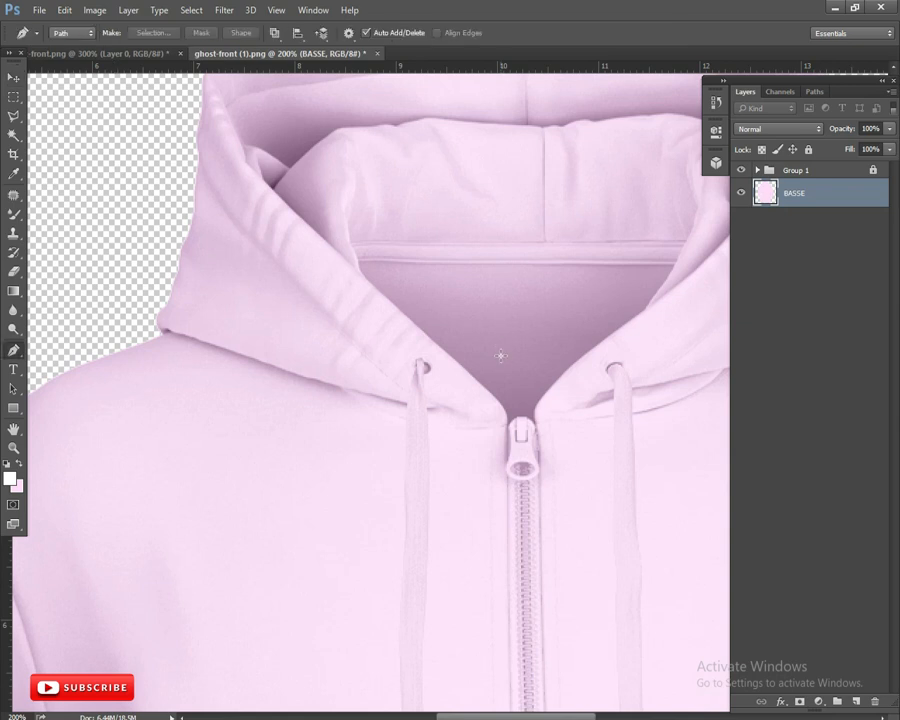
{"action": "scroll", "coordinate": [500, 358], "scroll_direction": "up", "scroll_amount": 4}
{"action": "left_click", "coordinate": [413, 419]}
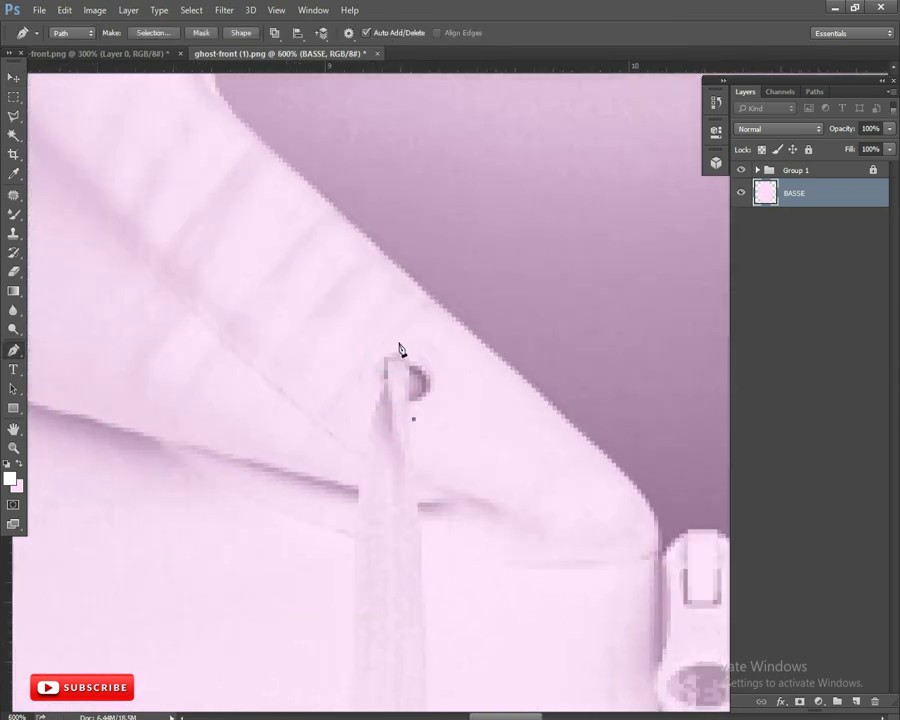
{"action": "left_click_drag", "start_coordinate": [441, 365], "coordinate": [447, 401]}
{"action": "left_click", "coordinate": [378, 400]}
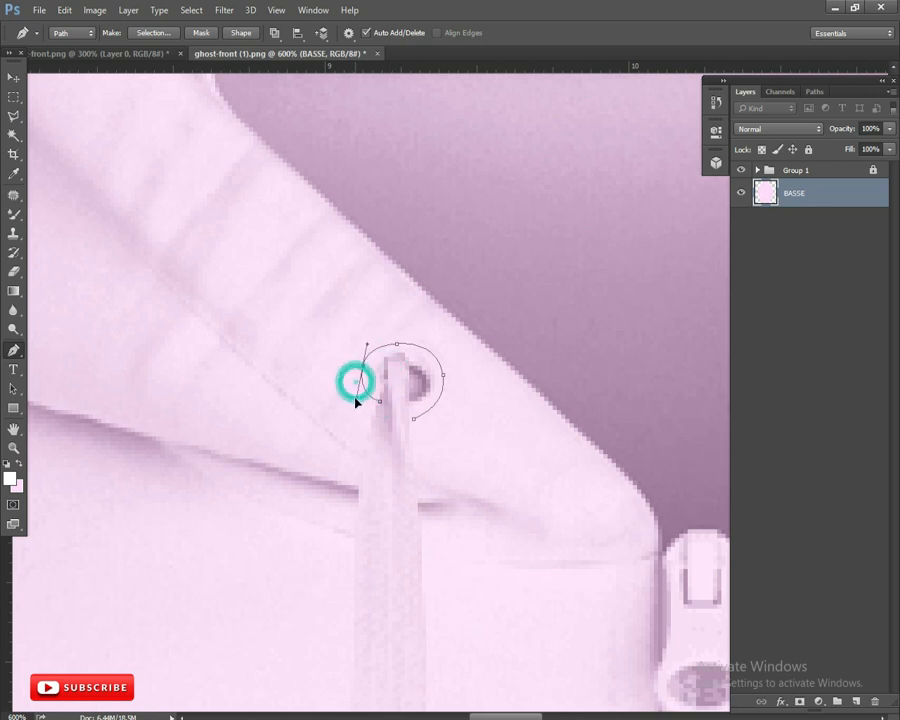
- Continue the path down the outer edge of the left drawstring toward its lower end
{"action": "scroll", "coordinate": [375, 330], "scroll_direction": "down", "scroll_amount": 3}
{"action": "scroll", "coordinate": [364, 466], "scroll_direction": "down", "scroll_amount": 3}
{"action": "left_click", "coordinate": [354, 492]}
{"action": "scroll", "coordinate": [362, 350], "scroll_direction": "up", "scroll_amount": 2}
{"action": "left_click", "coordinate": [366, 318]}
{"action": "scroll", "coordinate": [362, 465], "scroll_direction": "down", "scroll_amount": 3}
{"action": "left_click_drag", "start_coordinate": [361, 465], "coordinate": [338, 102]}
{"action": "left_click", "coordinate": [316, 460]}
{"action": "left_click_drag", "start_coordinate": [326, 249], "coordinate": [340, 364]}
{"action": "left_click", "coordinate": [332, 366]}
{"action": "left_click_drag", "start_coordinate": [338, 585], "coordinate": [306, 100]}
{"action": "left_click", "coordinate": [291, 410]}
{"action": "left_click_drag", "start_coordinate": [295, 255], "coordinate": [295, 405]}
{"action": "left_click", "coordinate": [291, 316]}
{"action": "left_click_drag", "start_coordinate": [291, 317], "coordinate": [297, 317]}
{"action": "left_click_drag", "start_coordinate": [301, 195], "coordinate": [304, 76]}
- Carry the path across the left drawstring's bottom end and along its lower inner edge
{"action": "left_click", "coordinate": [297, 323]}
{"action": "left_click", "coordinate": [351, 449]}
{"action": "left_click_drag", "start_coordinate": [279, 444], "coordinate": [306, 446]}
{"action": "left_click_drag", "start_coordinate": [351, 229], "coordinate": [351, 362]}
{"action": "left_click_drag", "start_coordinate": [350, 255], "coordinate": [351, 371]}
{"action": "left_click", "coordinate": [352, 247]}
{"action": "left_click_drag", "start_coordinate": [352, 327], "coordinate": [350, 248]}
{"action": "left_click", "coordinate": [354, 473]}
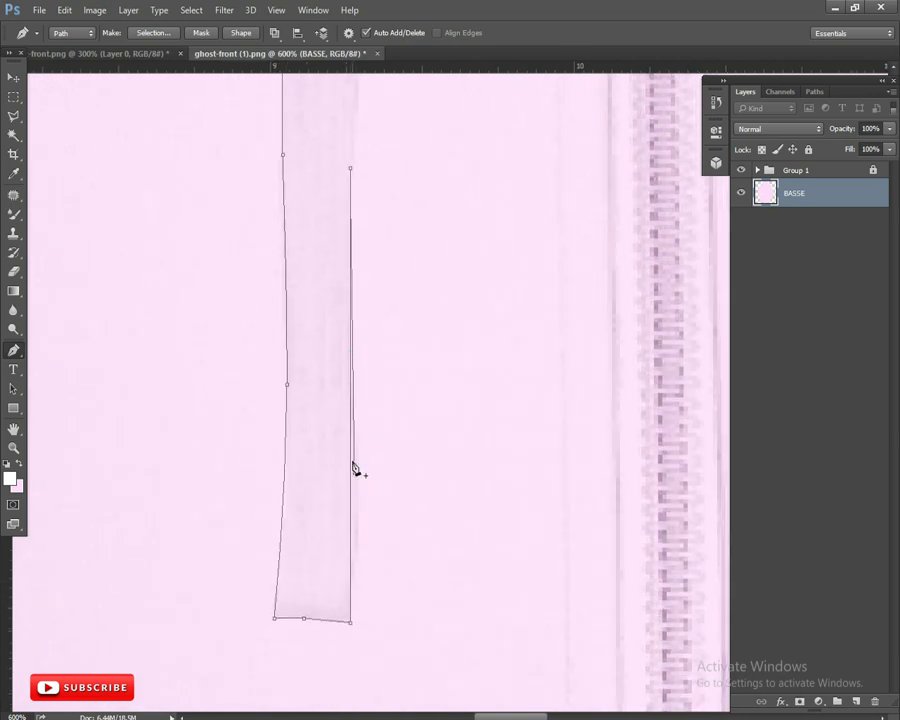
- Trace up the left drawstring's inner edge, fitting the curves to the cord, and close the path at the eyelet
{"action": "scroll", "coordinate": [354, 440], "scroll_direction": "up", "scroll_amount": 3}
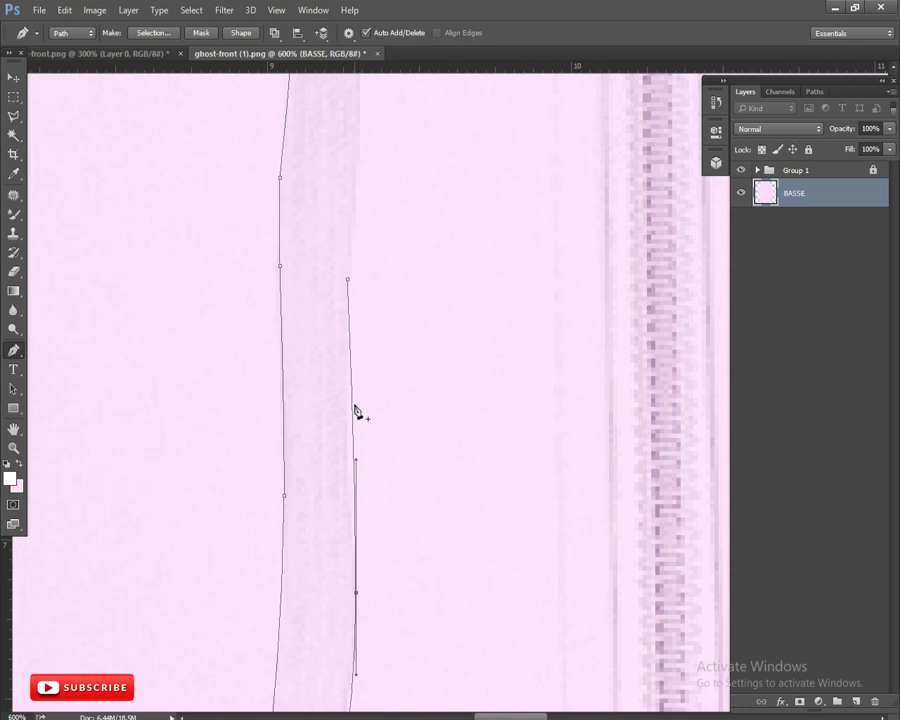
{"action": "scroll", "coordinate": [350, 340], "scroll_direction": "up", "scroll_amount": 6}
{"action": "left_click", "coordinate": [368, 185]}
{"action": "mouse_move", "coordinate": [355, 264]}
{"action": "left_mouse_down"}
{"action": "mouse_move", "coordinate": [358, 391]}
{"action": "mouse_move", "coordinate": [356, 284]}
{"action": "left_mouse_up"}
{"action": "left_click_drag", "start_coordinate": [353, 428], "coordinate": [359, 279]}
{"action": "left_click_drag", "start_coordinate": [361, 388], "coordinate": [354, 274]}
{"action": "left_click_drag", "start_coordinate": [354, 443], "coordinate": [356, 540]}
{"action": "left_click_drag", "start_coordinate": [360, 273], "coordinate": [356, 640]}
{"action": "left_click", "coordinate": [344, 233]}
{"action": "left_click_drag", "start_coordinate": [349, 320], "coordinate": [352, 330]}
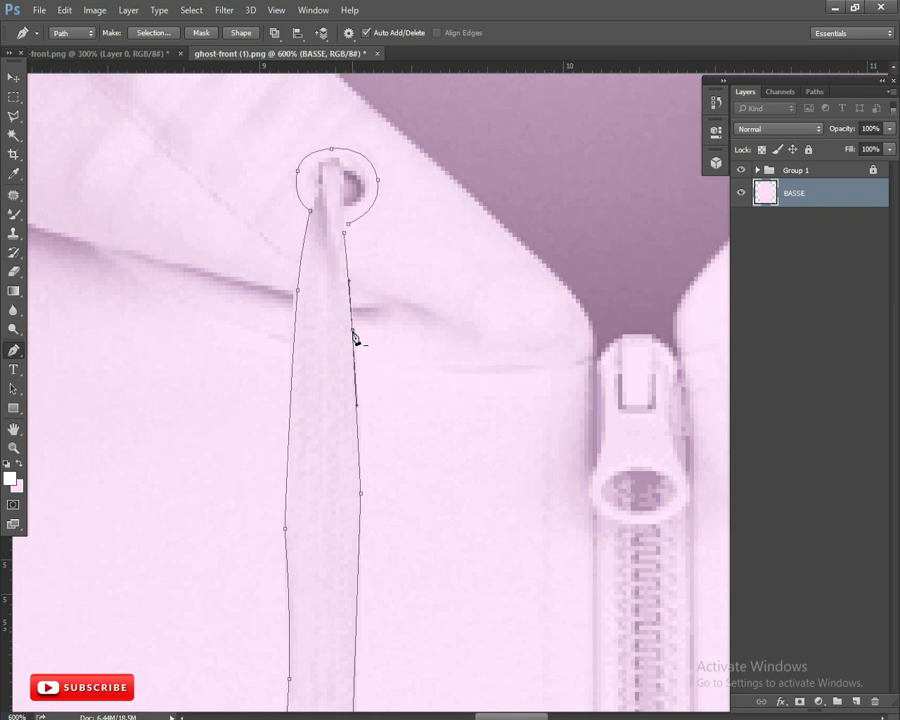
{"action": "left_click", "coordinate": [346, 226]}
- Start a second Pen path curving around the eyelet of the right drawstring
{"action": "left_click_drag", "start_coordinate": [476, 257], "coordinate": [124, 319]}
{"action": "left_click_drag", "start_coordinate": [441, 327], "coordinate": [266, 327]}
{"action": "left_click", "coordinate": [353, 268]}
{"action": "left_click", "coordinate": [372, 203]}
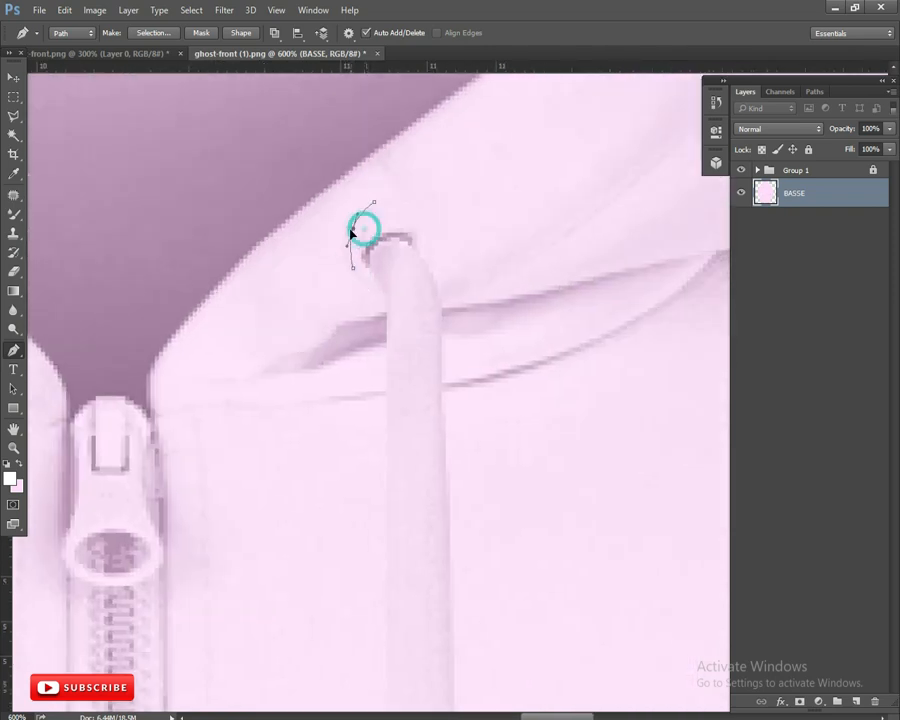
{"action": "left_click_drag", "start_coordinate": [342, 246], "coordinate": [341, 252]}
{"action": "left_click_drag", "start_coordinate": [392, 288], "coordinate": [332, 251]}
{"action": "left_click", "coordinate": [374, 226]}
{"action": "left_click_drag", "start_coordinate": [353, 177], "coordinate": [353, 235]}
{"action": "left_click", "coordinate": [343, 244]}
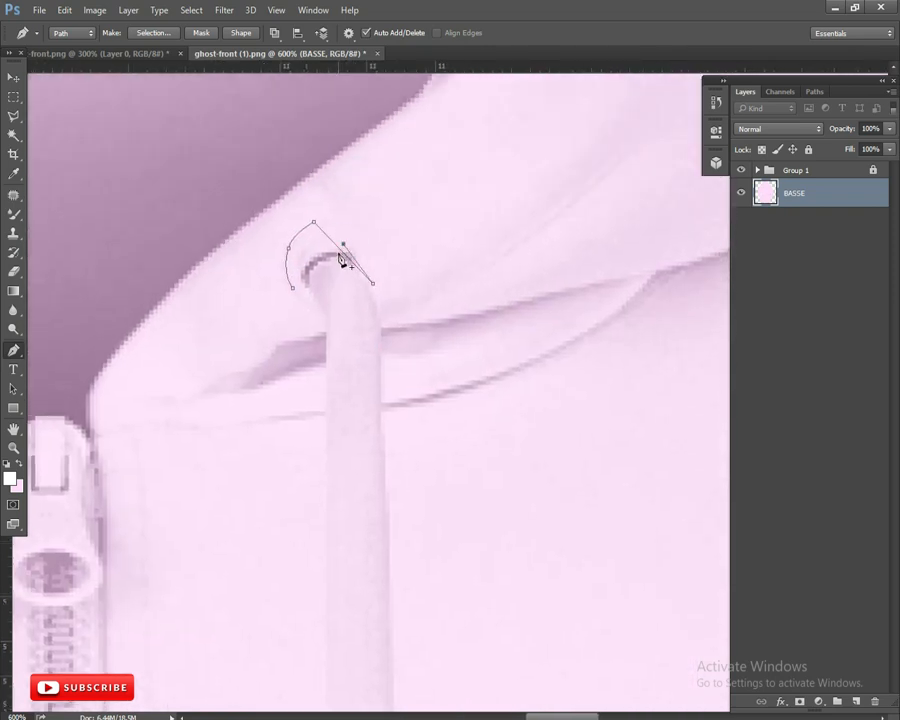
{"action": "left_click", "coordinate": [314, 222]}
{"action": "left_click_drag", "start_coordinate": [360, 333], "coordinate": [360, 275]}
- Trace the upper outer edge of the right drawstring, bending the path to follow the cord
{"action": "left_click", "coordinate": [373, 245]}
{"action": "left_click_drag", "start_coordinate": [388, 467], "coordinate": [378, 352]}
{"action": "left_click", "coordinate": [379, 356]}
{"action": "left_click_drag", "start_coordinate": [380, 235], "coordinate": [380, 296]}
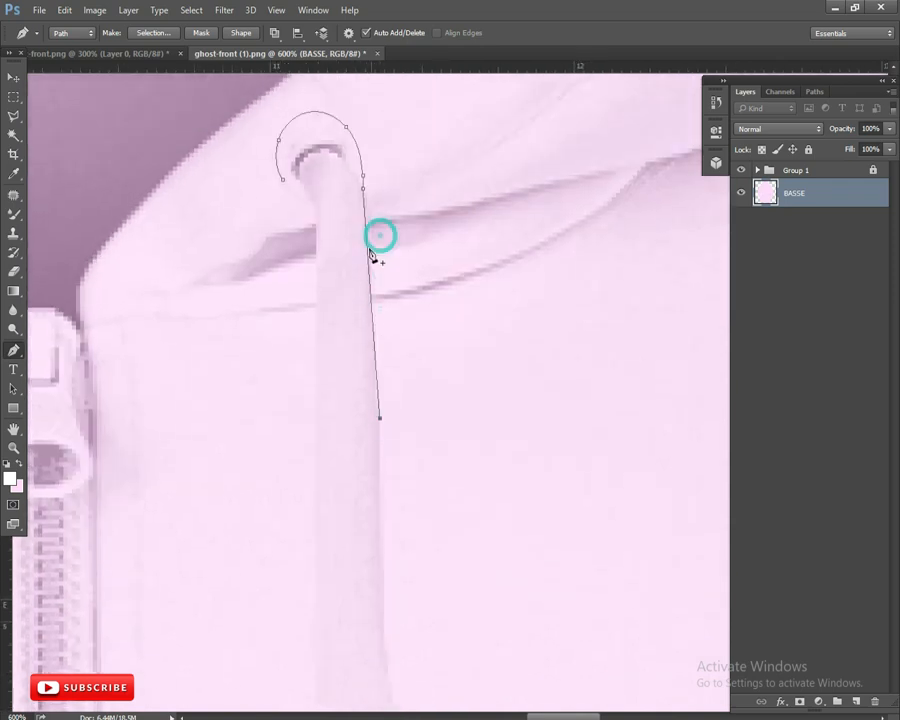
{"action": "left_click_drag", "start_coordinate": [366, 239], "coordinate": [374, 235]}
{"action": "left_click_drag", "start_coordinate": [373, 342], "coordinate": [369, 287]}
{"action": "left_click_drag", "start_coordinate": [376, 417], "coordinate": [365, 57]}
{"action": "left_click", "coordinate": [380, 319]}
- Continue the path down the right drawstring's outer edge to its lower end
{"action": "left_click", "coordinate": [377, 340]}
{"action": "left_click_drag", "start_coordinate": [377, 221], "coordinate": [370, 346]}
{"action": "left_click_drag", "start_coordinate": [380, 506], "coordinate": [379, 195]}
{"action": "left_click", "coordinate": [384, 462]}
{"action": "left_click_drag", "start_coordinate": [388, 305], "coordinate": [381, 427]}
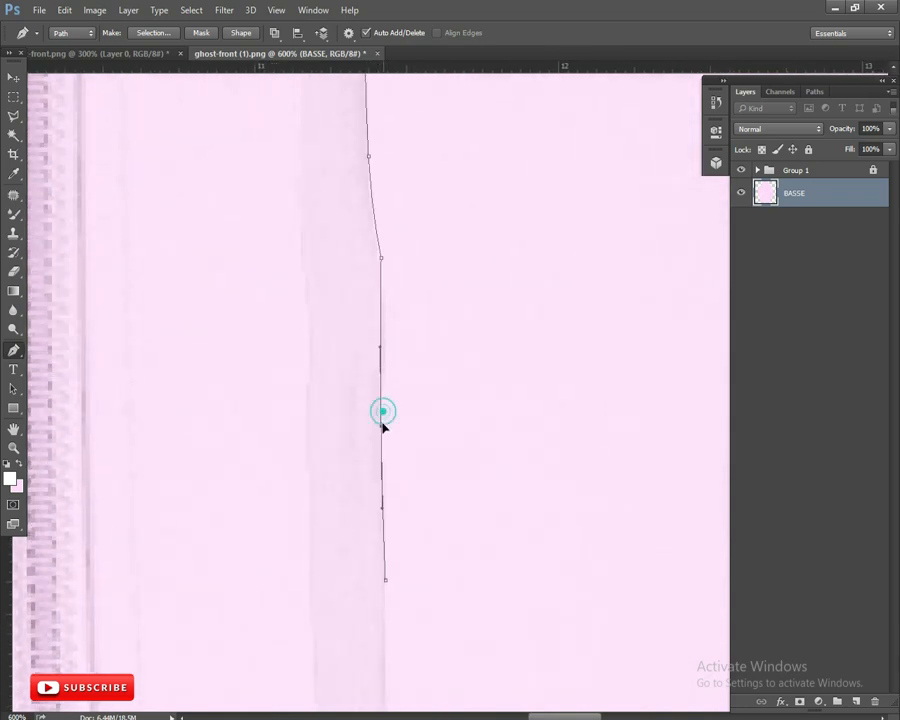
{"action": "left_click_drag", "start_coordinate": [383, 310], "coordinate": [386, 316]}
{"action": "left_click_drag", "start_coordinate": [390, 432], "coordinate": [385, 75]}
{"action": "left_click", "coordinate": [384, 362]}
{"action": "left_click_drag", "start_coordinate": [387, 217], "coordinate": [408, 355]}
- Carry the path across the right drawstring's bottom end and up its lower inner edge
{"action": "left_click", "coordinate": [326, 504]}
{"action": "left_click_drag", "start_coordinate": [348, 446], "coordinate": [349, 708]}
{"action": "left_click", "coordinate": [324, 283]}
{"action": "left_click_drag", "start_coordinate": [326, 530], "coordinate": [330, 454]}
{"action": "left_click", "coordinate": [325, 454]}
{"action": "left_click_drag", "start_coordinate": [335, 207], "coordinate": [336, 426]}
- Finish the right drawstring's inner edge and close the path beneath its eyelet
{"action": "left_click", "coordinate": [316, 209]}
{"action": "left_click", "coordinate": [320, 405]}
{"action": "left_click_drag", "start_coordinate": [323, 342], "coordinate": [326, 540]}
{"action": "left_click_drag", "start_coordinate": [323, 248], "coordinate": [323, 460]}
{"action": "left_click", "coordinate": [312, 267]}
{"action": "left_click", "coordinate": [312, 303]}
{"action": "left_click_drag", "start_coordinate": [312, 303], "coordinate": [319, 302]}
{"action": "left_click_drag", "start_coordinate": [283, 226], "coordinate": [295, 273]}
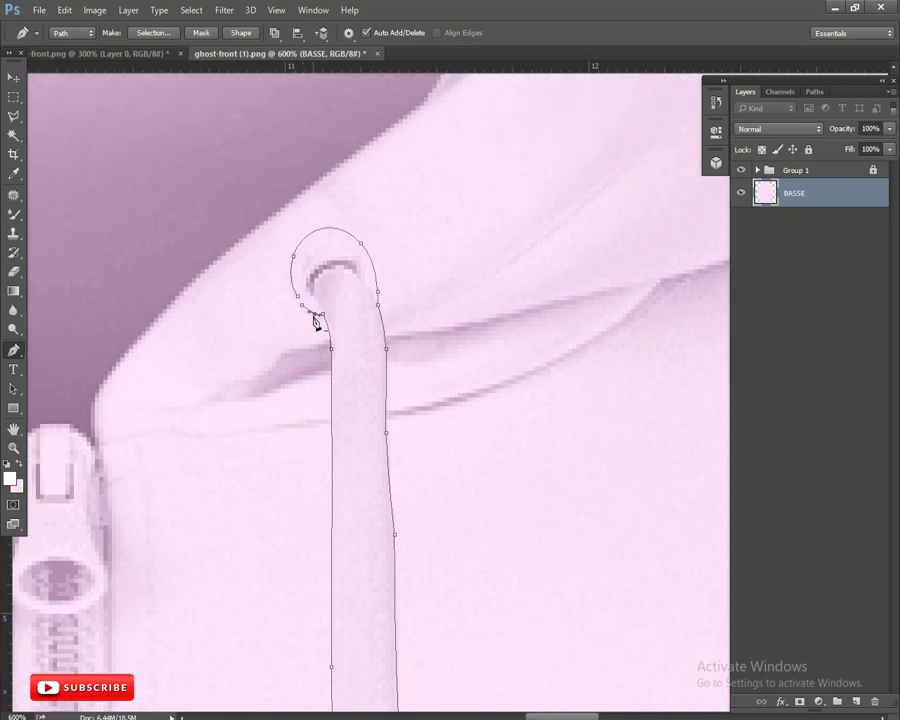
- Convert both drawstring paths into a selection and copy the selected area of BASSE to a new layer
{"action": "key", "text": "ctrl+Return"}
{"action": "key", "text": "ctrl+minus"}
{"action": "key", "text": "ctrl+minus"}
{"action": "key", "text": "ctrl+minus"}
{"action": "key", "text": "ctrl+minus"}
{"action": "key", "text": "ctrl+minus"}
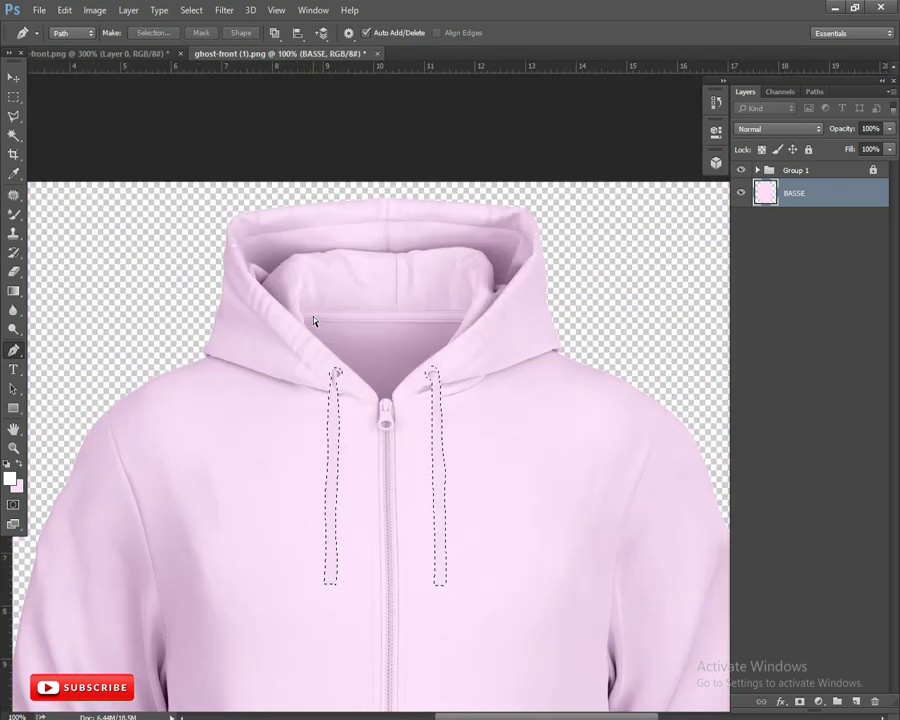
{"action": "key", "text": "ctrl+j"}
- Pick bright red, swap it to the background color, and fill the drawstring layer with it, preserving transparency
{"action": "left_click", "coordinate": [10, 478]}
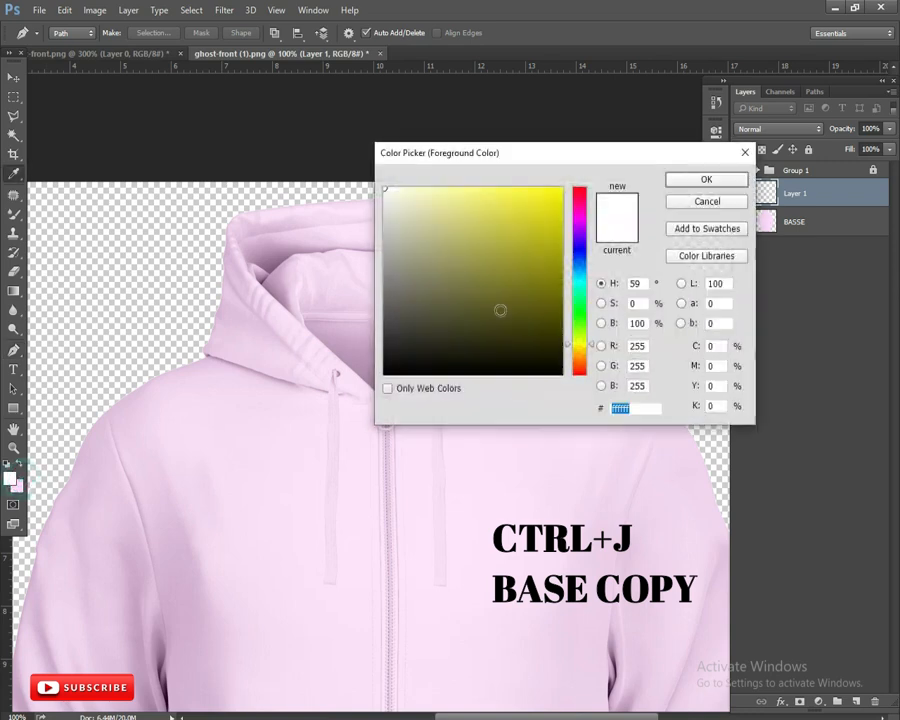
{"action": "left_click", "coordinate": [580, 189]}
{"action": "left_click", "coordinate": [561, 189]}
{"action": "left_click", "coordinate": [708, 179]}
{"action": "key", "text": "x"}
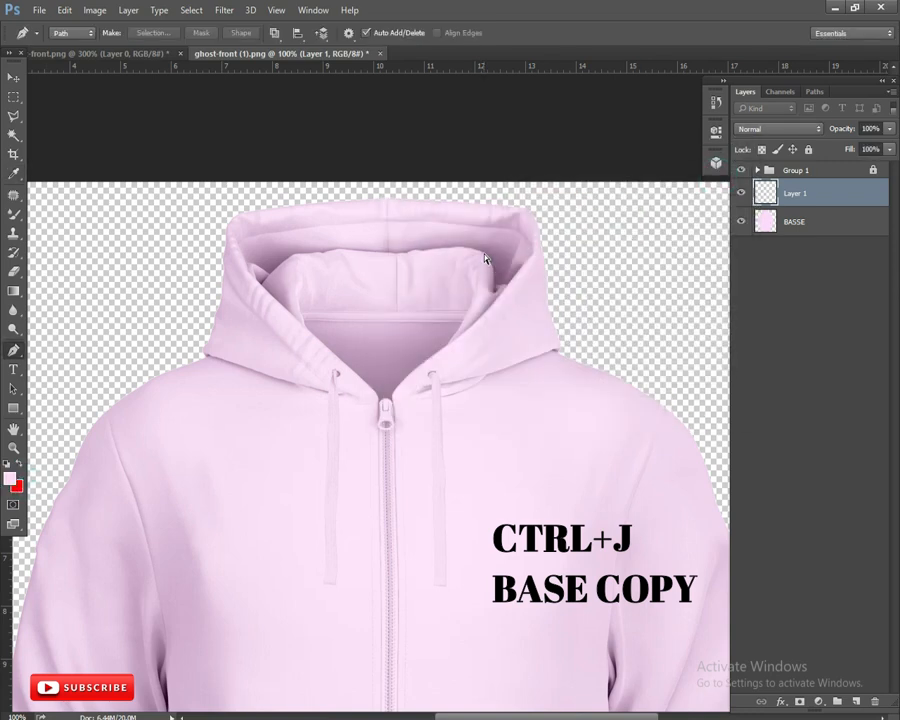
{"action": "key", "text": "ctrl+shift+BackSpace"}
- Start a path at the inner neck's left corner and run it along the lower neck-band seam to the right corner
{"action": "key", "text": "ctrl+minus"}
{"action": "key", "text": "ctrl+plus"}
{"action": "key", "text": "ctrl+plus"}
{"action": "key", "text": "ctrl+plus"}
{"action": "key", "text": "ctrl+plus"}
{"action": "left_click_drag", "start_coordinate": [370, 196], "coordinate": [604, 456]}
{"action": "key", "text": "ctrl+plus"}
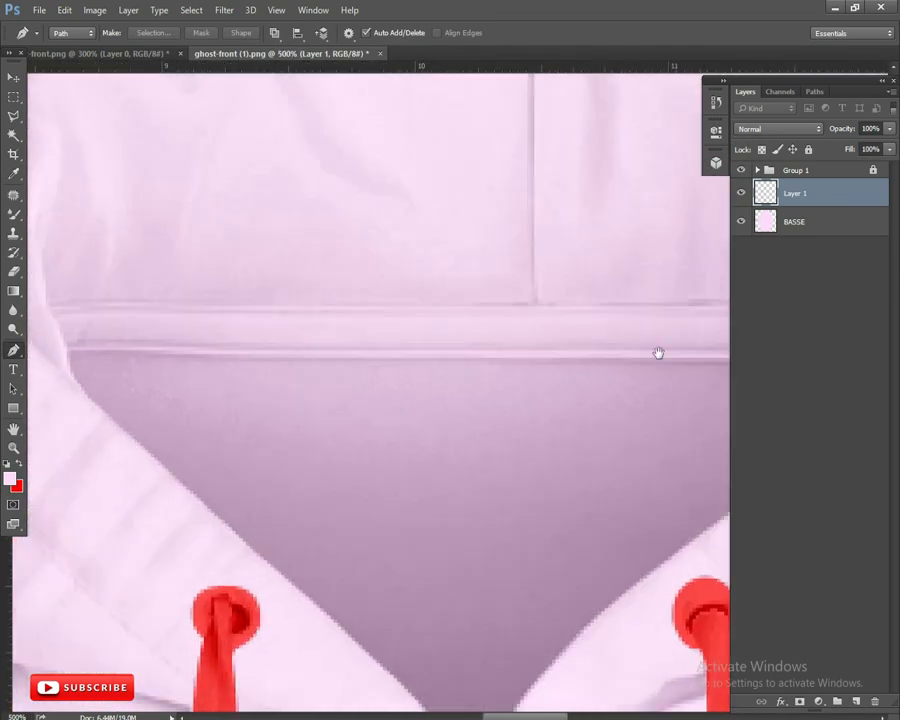
{"action": "left_click_drag", "start_coordinate": [347, 346], "coordinate": [470, 345]}
{"action": "left_click", "coordinate": [191, 349]}
{"action": "key", "text": "ctrl+plus"}
{"action": "left_click_drag", "start_coordinate": [722, 363], "coordinate": [424, 363]}
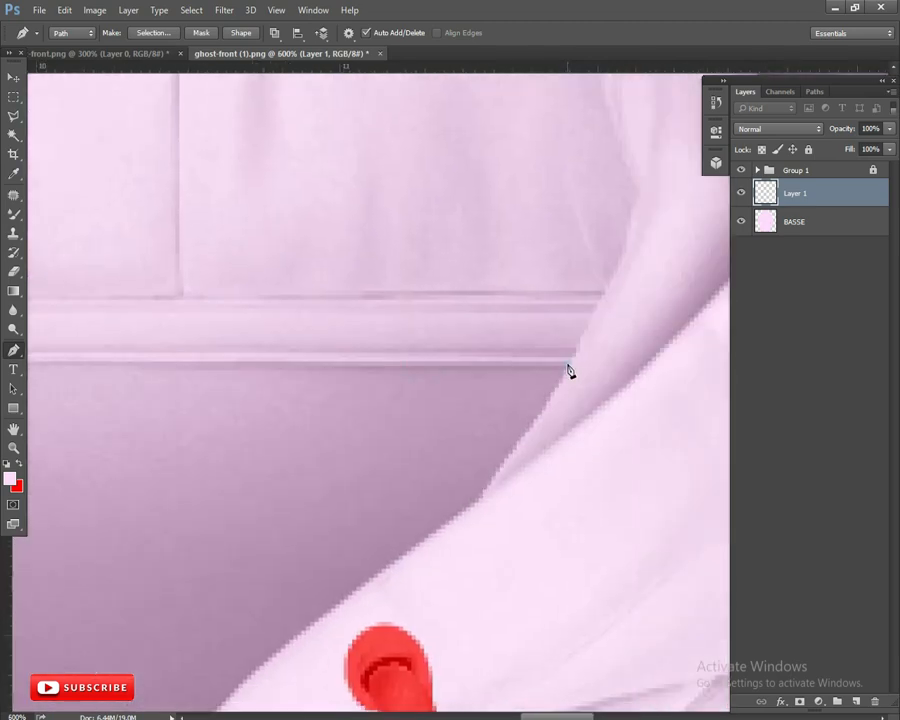
{"action": "left_click", "coordinate": [568, 365]}
- Carry the inner-neck path down the right collar edge to the top of the zipper pull
{"action": "left_click_drag", "start_coordinate": [483, 501], "coordinate": [520, 411]}
{"action": "left_click", "coordinate": [518, 410]}
{"action": "left_click_drag", "start_coordinate": [580, 337], "coordinate": [535, 410]}
{"action": "left_click_drag", "start_coordinate": [424, 521], "coordinate": [634, 283]}
{"action": "left_click", "coordinate": [360, 579]}
{"action": "left_click_drag", "start_coordinate": [360, 579], "coordinate": [338, 614]}
{"action": "left_click", "coordinate": [430, 517]}
{"action": "left_click_drag", "start_coordinate": [430, 517], "coordinate": [372, 511]}
{"action": "left_click_drag", "start_coordinate": [487, 408], "coordinate": [442, 447]}
{"action": "left_click", "coordinate": [445, 452]}
{"action": "left_click_drag", "start_coordinate": [367, 532], "coordinate": [456, 443]}
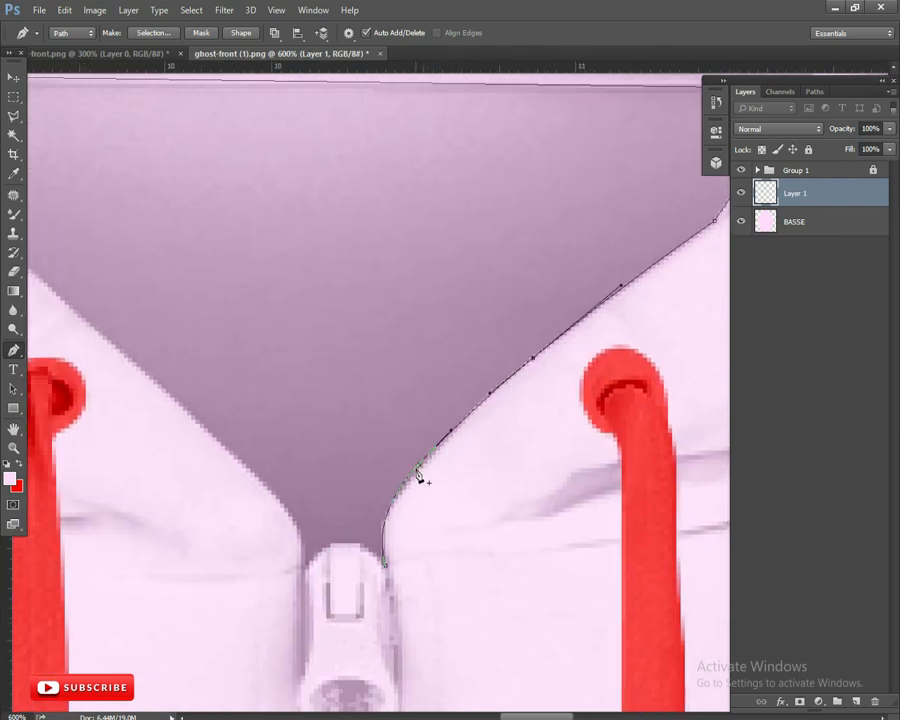
- Refine the path's curve on the right collar edge just above the zipper pull
{"action": "key", "text": "ctrl+plus"}
{"action": "left_click_drag", "start_coordinate": [404, 518], "coordinate": [418, 412]}
{"action": "left_click_drag", "start_coordinate": [354, 473], "coordinate": [421, 404]}
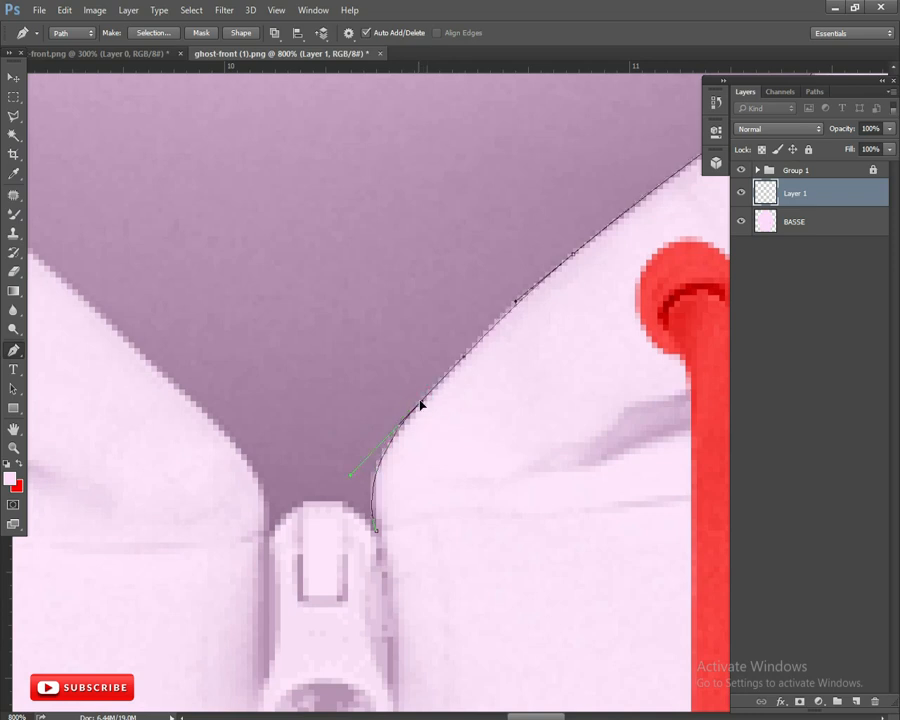
{"action": "left_click", "coordinate": [479, 341]}
- Carry the path past the zipper pull and up the left collar edge, closing it at the inner neck's left corner
{"action": "left_click_drag", "start_coordinate": [264, 550], "coordinate": [293, 540]}
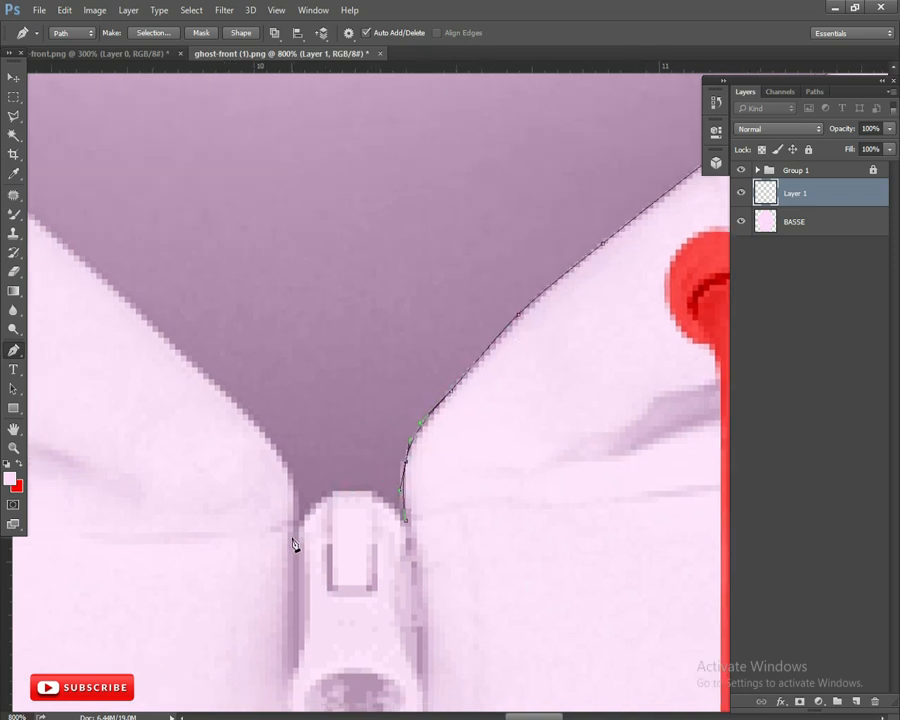
{"action": "left_click_drag", "start_coordinate": [356, 528], "coordinate": [349, 491]}
{"action": "left_click_drag", "start_coordinate": [268, 436], "coordinate": [365, 472]}
{"action": "left_click", "coordinate": [265, 366]}
{"action": "left_click_drag", "start_coordinate": [255, 354], "coordinate": [311, 410]}
{"action": "left_click_drag", "start_coordinate": [245, 345], "coordinate": [543, 621]}
{"action": "left_click", "coordinate": [137, 243]}
{"action": "left_click_drag", "start_coordinate": [247, 350], "coordinate": [183, 300]}
{"action": "left_click_drag", "start_coordinate": [183, 298], "coordinate": [159, 289]}
{"action": "left_click_drag", "start_coordinate": [231, 321], "coordinate": [151, 249]}
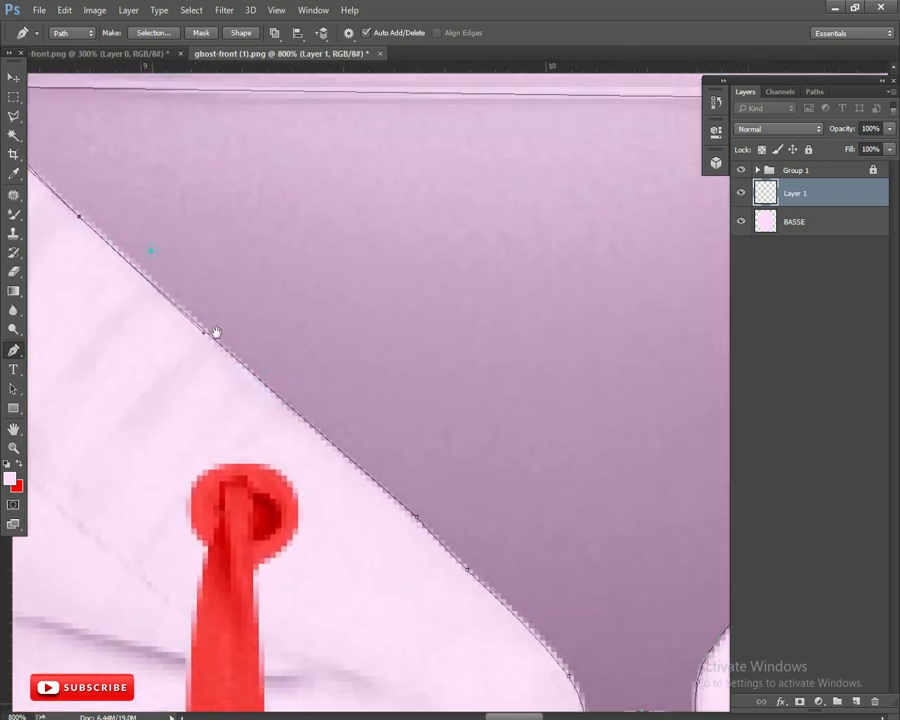
{"action": "left_click_drag", "start_coordinate": [247, 363], "coordinate": [511, 625]}
- Convert the inner-neck path into a selection and copy the selected area of BASSE to a new layer
{"action": "key", "text": "ctrl+Return"}
{"action": "left_click", "coordinate": [783, 221]}
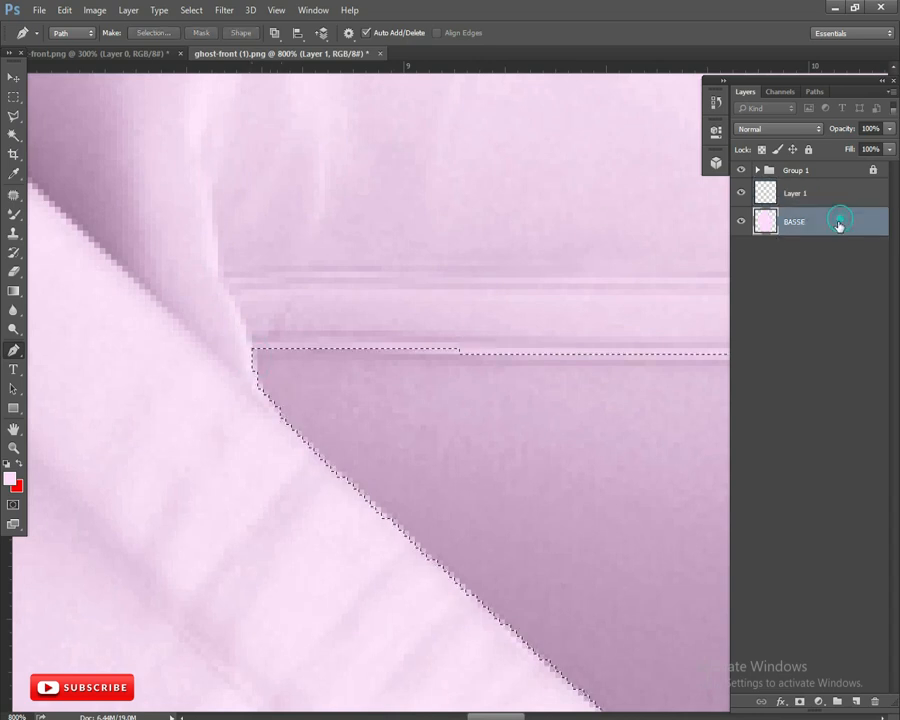
{"action": "key", "text": "ctrl+j"}
- Fill the inner-neck layer with the red background color, preserving transparency
{"action": "key", "text": "ctrl+shift+BackSpace"}
{"action": "key", "text": "ctrl+minus"}
{"action": "key", "text": "ctrl+minus"}
{"action": "key", "text": "ctrl+minus"}
{"action": "key", "text": "ctrl+minus"}
{"action": "key", "text": "ctrl+minus"}
{"action": "left_click_drag", "start_coordinate": [644, 450], "coordinate": [397, 290]}
{"action": "key", "text": "ctrl+minus"}
{"action": "key", "text": "ctrl+minus"}
{"action": "key", "text": "ctrl+minus"}
{"action": "key", "text": "ctrl+plus"}
{"action": "key", "text": "ctrl+plus"}
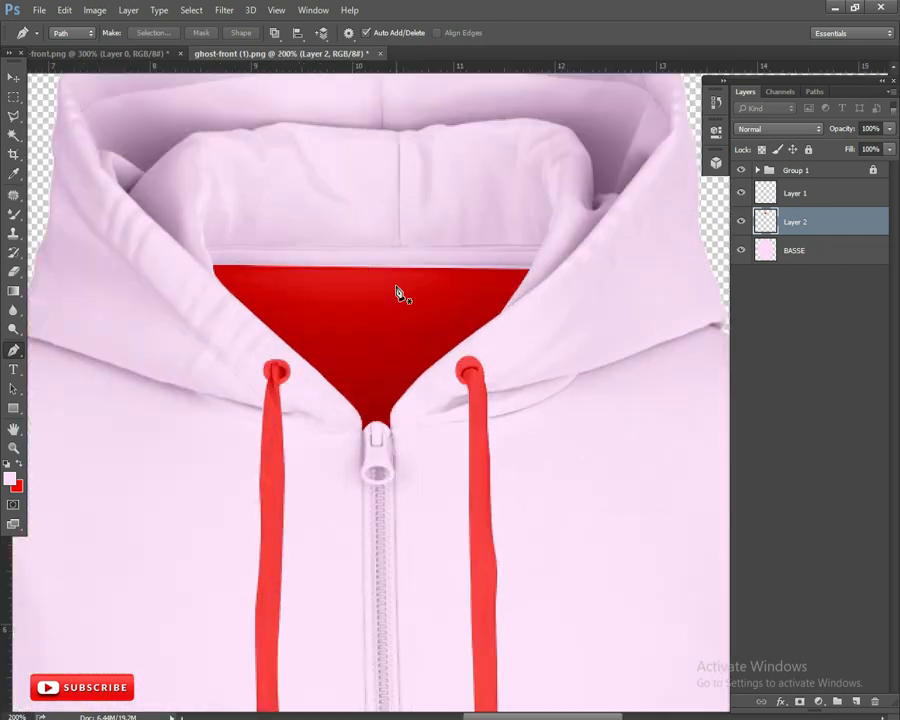
- Start a path at the top of the zipper and trace right along the hood's lower edge past the drawstring
{"action": "left_click_drag", "start_coordinate": [470, 371], "coordinate": [426, 369]}
{"action": "key", "text": "ctrl+plus"}
{"action": "key", "text": "ctrl+plus"}
{"action": "key", "text": "ctrl+plus"}
{"action": "left_click_drag", "start_coordinate": [368, 471], "coordinate": [423, 472]}
{"action": "left_click", "coordinate": [250, 472]}
{"action": "left_click", "coordinate": [539, 435]}
{"action": "key", "text": "ctrl+plus"}
{"action": "left_click_drag", "start_coordinate": [317, 464], "coordinate": [350, 467]}
{"action": "left_click_drag", "start_coordinate": [311, 486], "coordinate": [303, 480]}
{"action": "left_click_drag", "start_coordinate": [482, 471], "coordinate": [420, 472]}
- Carry the hood path along the right hood-to-shoulder seam to the hood's outer corner
{"action": "left_click_drag", "start_coordinate": [722, 338], "coordinate": [466, 481]}
{"action": "left_click", "coordinate": [468, 467]}
{"action": "left_click_drag", "start_coordinate": [388, 561], "coordinate": [391, 514]}
{"action": "left_click_drag", "start_coordinate": [698, 340], "coordinate": [443, 466]}
{"action": "left_click", "coordinate": [481, 513]}
{"action": "left_click_drag", "start_coordinate": [445, 523], "coordinate": [443, 499]}
{"action": "left_click_drag", "start_coordinate": [278, 563], "coordinate": [321, 553]}
{"action": "left_click_drag", "start_coordinate": [319, 549], "coordinate": [316, 556]}
{"action": "mouse_move", "coordinate": [219, 608]}
{"action": "left_mouse_down"}
{"action": "mouse_move", "coordinate": [272, 578]}
{"action": "mouse_move", "coordinate": [219, 583]}
{"action": "left_mouse_up"}
{"action": "left_click_drag", "start_coordinate": [422, 487], "coordinate": [353, 518]}
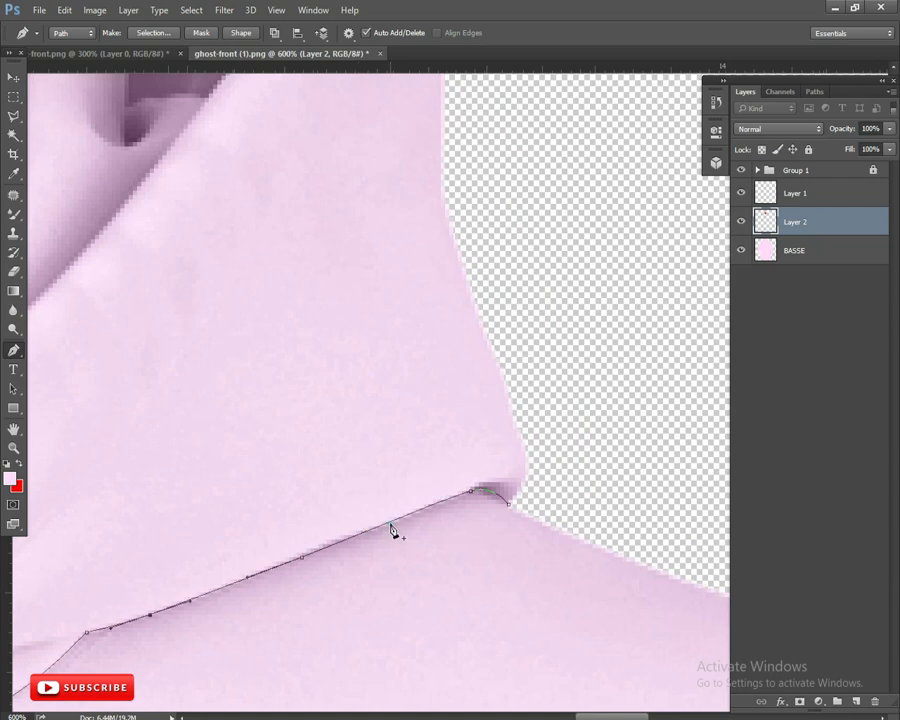
- Loop the hood path through the transparent area around the outside of the hood to its left side
{"action": "left_click_drag", "start_coordinate": [614, 512], "coordinate": [450, 525]}
{"action": "left_click_drag", "start_coordinate": [392, 368], "coordinate": [424, 619]}
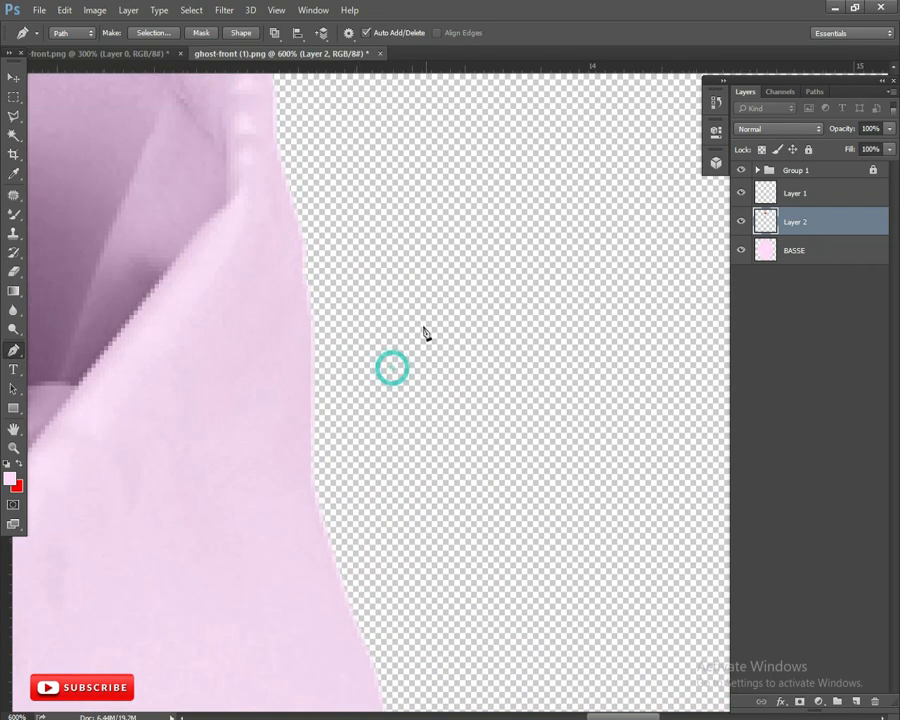
{"action": "left_click_drag", "start_coordinate": [392, 201], "coordinate": [505, 492]}
{"action": "left_click_drag", "start_coordinate": [200, 240], "coordinate": [650, 308]}
{"action": "left_click_drag", "start_coordinate": [172, 227], "coordinate": [692, 223]}
{"action": "left_click_drag", "start_coordinate": [140, 231], "coordinate": [850, 206]}
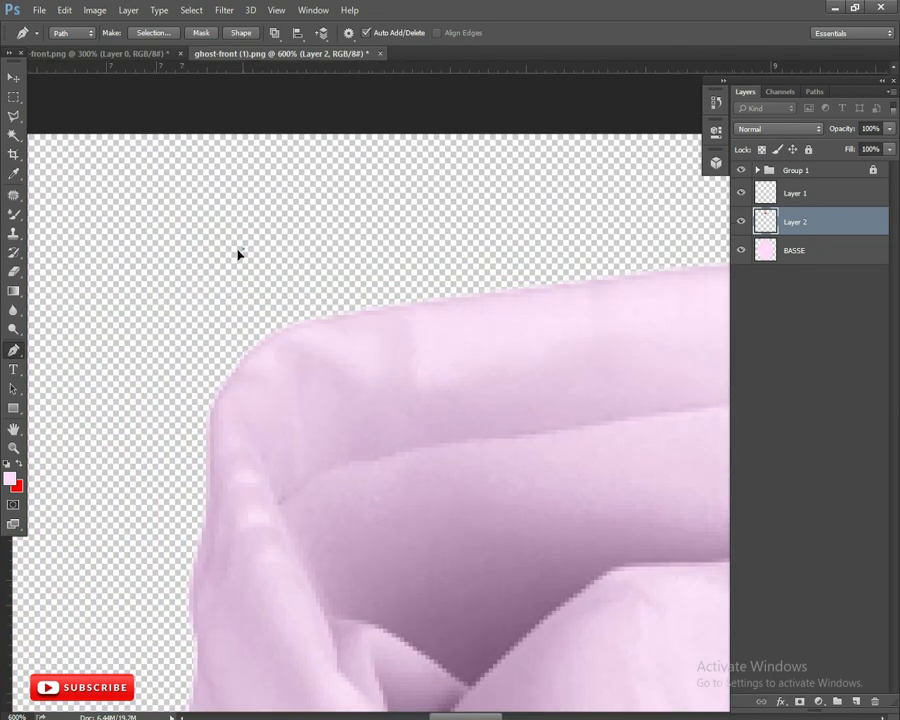
{"action": "left_click_drag", "start_coordinate": [142, 409], "coordinate": [152, 178]}
{"action": "left_click_drag", "start_coordinate": [131, 532], "coordinate": [265, 110]}
{"action": "left_click_drag", "start_coordinate": [131, 477], "coordinate": [209, 308]}
- Trace the hood path along the left hood-to-shoulder seam from the hood's outer corner toward the neckline
{"action": "left_click", "coordinate": [286, 416]}
{"action": "left_click_drag", "start_coordinate": [355, 438], "coordinate": [247, 384]}
{"action": "left_click", "coordinate": [196, 346]}
{"action": "mouse_move", "coordinate": [296, 406]}
{"action": "left_mouse_down"}
{"action": "mouse_move", "coordinate": [100, 321]}
{"action": "mouse_move", "coordinate": [312, 400]}
{"action": "left_mouse_up"}
{"action": "left_click", "coordinate": [423, 408]}
{"action": "left_click_drag", "start_coordinate": [256, 384], "coordinate": [234, 377]}
{"action": "left_click_drag", "start_coordinate": [479, 482], "coordinate": [315, 396]}
{"action": "left_click_drag", "start_coordinate": [301, 383], "coordinate": [299, 378]}
{"action": "left_click_drag", "start_coordinate": [424, 430], "coordinate": [366, 412]}
{"action": "left_click_drag", "start_coordinate": [586, 468], "coordinate": [388, 452]}
- Continue the path along the hood's lower edge beneath the left drawstring eyelet and close it at the zipper
{"action": "left_click", "coordinate": [343, 451]}
{"action": "mouse_move", "coordinate": [438, 514]}
{"action": "left_mouse_down"}
{"action": "mouse_move", "coordinate": [355, 480]}
{"action": "mouse_move", "coordinate": [445, 499]}
{"action": "left_mouse_up"}
{"action": "left_click", "coordinate": [575, 540]}
{"action": "left_click_drag", "start_coordinate": [440, 491], "coordinate": [426, 506]}
{"action": "left_click_drag", "start_coordinate": [548, 545], "coordinate": [393, 523]}
{"action": "left_click_drag", "start_coordinate": [414, 525], "coordinate": [399, 530]}
{"action": "left_click_drag", "start_coordinate": [690, 554], "coordinate": [494, 537]}
{"action": "left_click", "coordinate": [462, 518]}
{"action": "left_click_drag", "start_coordinate": [398, 521], "coordinate": [397, 529]}
{"action": "left_click_drag", "start_coordinate": [556, 528], "coordinate": [446, 527]}
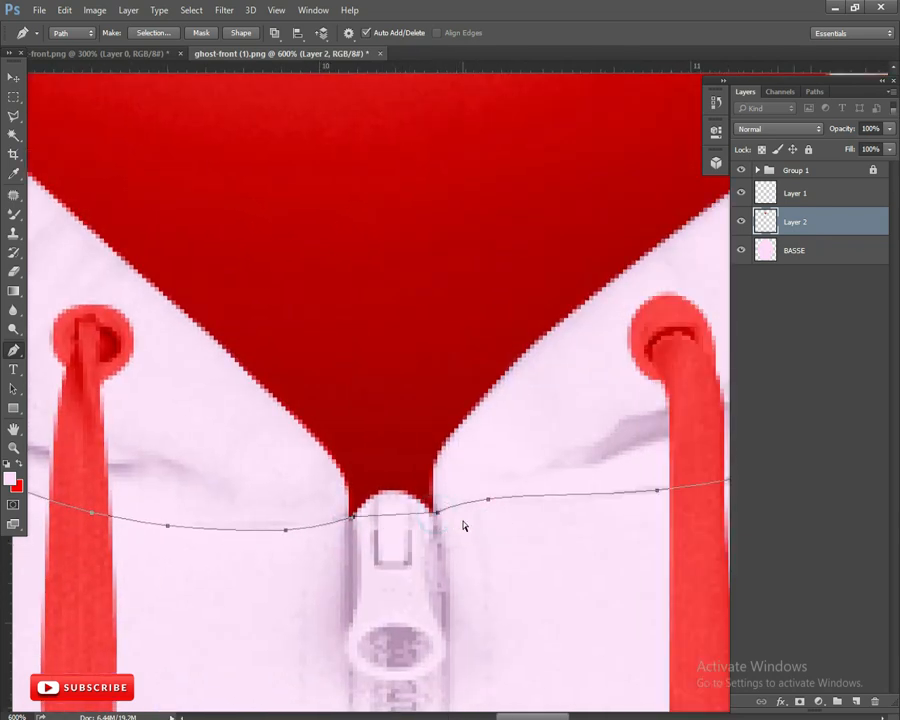
- Convert the hood path into a selection, copy that area of BASSE to a new layer, and try red and pale pink fills
{"action": "key", "text": "ctrl+Return"}
{"action": "left_click", "coordinate": [816, 250]}
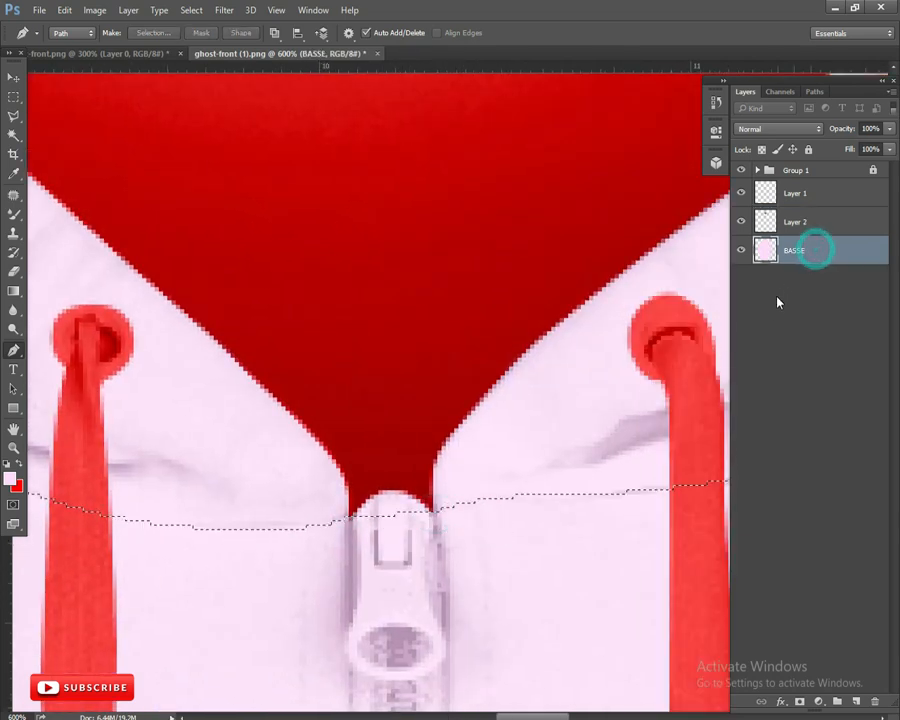
{"action": "key", "text": "ctrl+j"}
{"action": "key", "text": "x"}
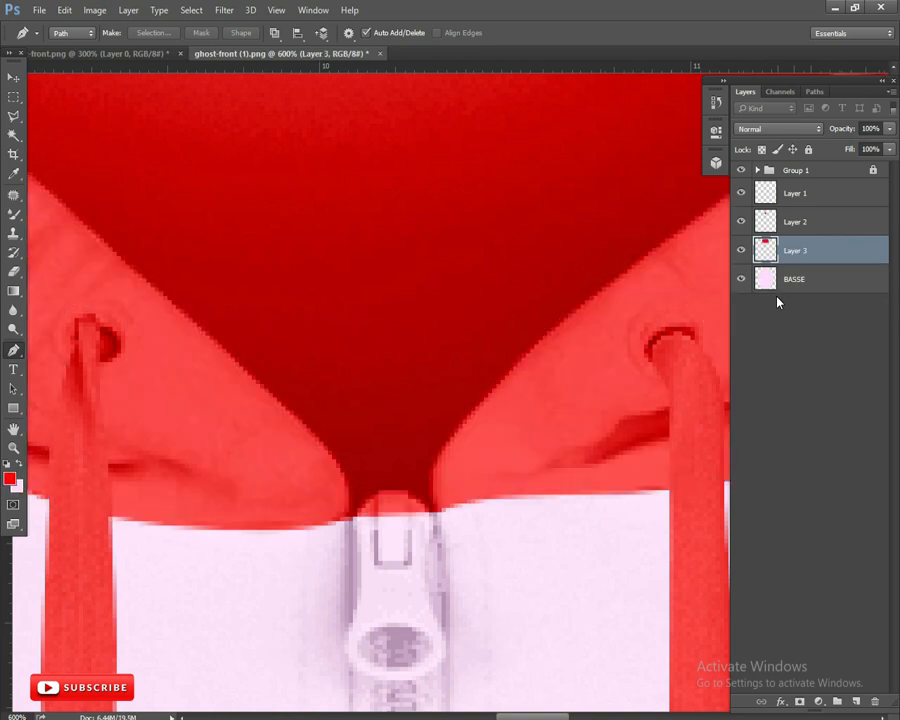
{"action": "key", "text": "ctrl+shift+BackSpace"}
- Pick purple, swap it to the background color, and fill the hood layer with it, preserving transparency
{"action": "key", "text": "ctrl+minus"}
{"action": "key", "text": "ctrl+minus"}
{"action": "left_click", "coordinate": [10, 480]}
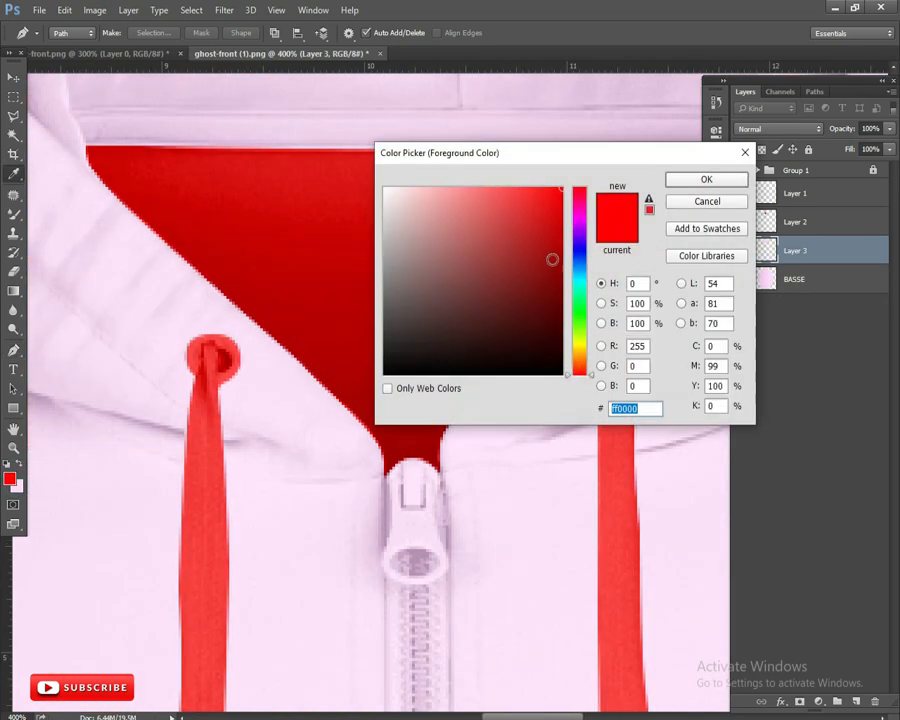
{"action": "left_click", "coordinate": [574, 226]}
{"action": "left_click", "coordinate": [692, 180]}
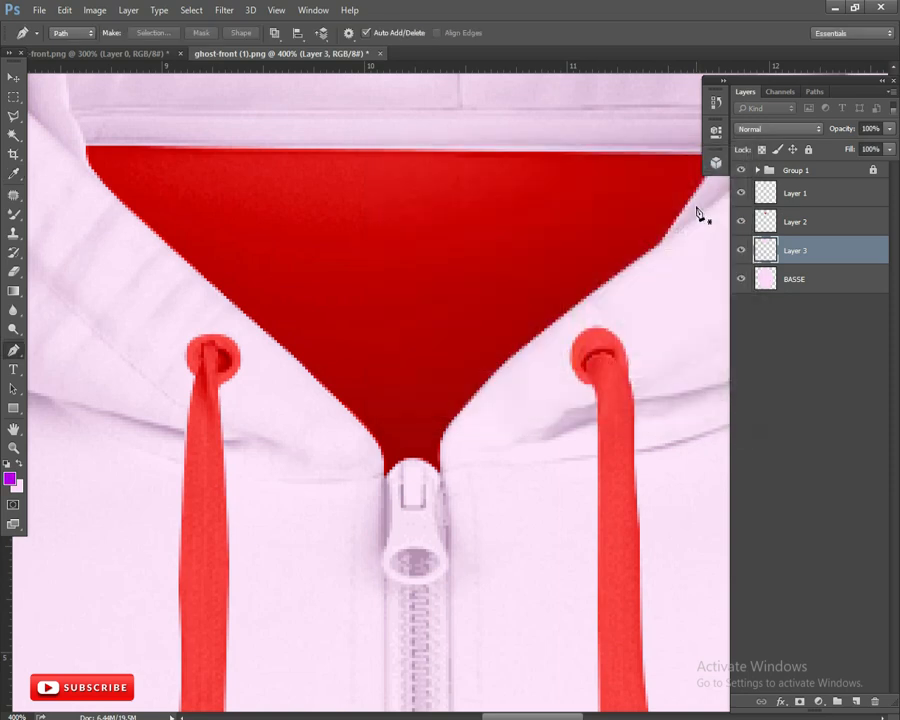
{"action": "key", "text": "x"}
{"action": "key", "text": "ctrl+shift+BackSpace"}
{"action": "key", "text": "ctrl+minus"}
{"action": "key", "text": "ctrl+plus"}
{"action": "key", "text": "ctrl+plus"}
{"action": "key", "text": "ctrl+plus"}
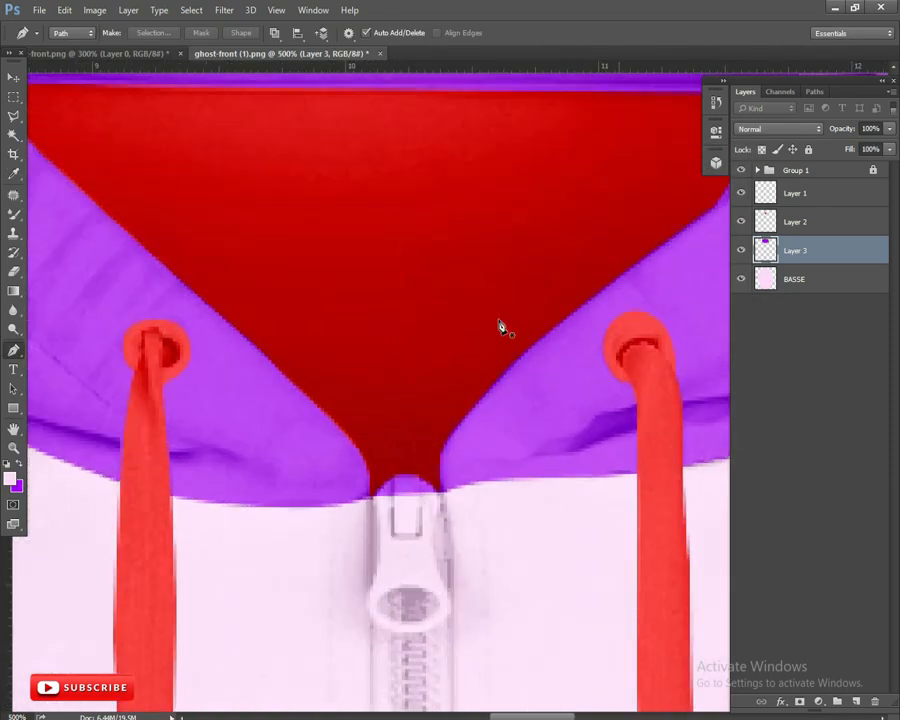
- Select the red fringe on Layer 2 along the left collar edge with the Polygonal Lasso, delete it, and deselect
{"action": "left_click", "coordinate": [752, 221]}
{"action": "key", "text": "ctrl+plus"}
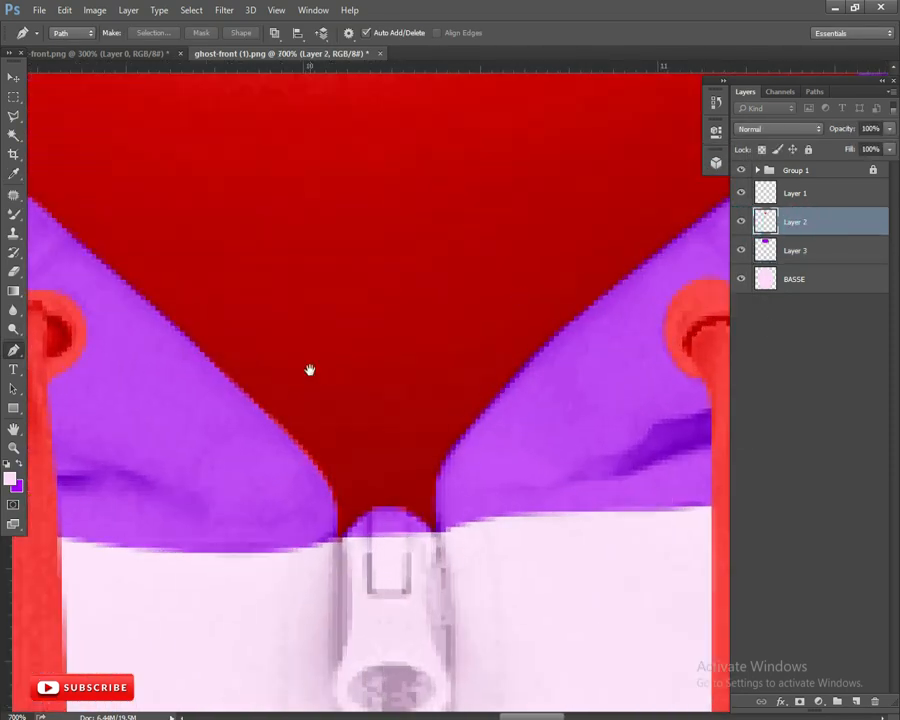
{"action": "left_click_drag", "start_coordinate": [248, 469], "coordinate": [321, 439]}
{"action": "key", "text": "l"}
{"action": "left_click", "coordinate": [410, 464]}
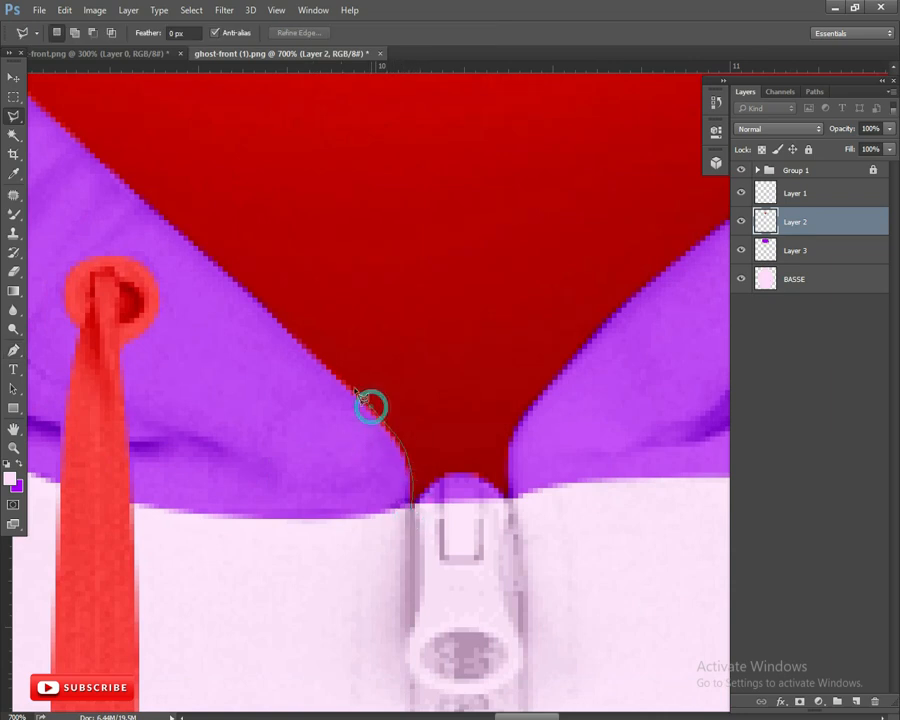
{"action": "left_click", "coordinate": [262, 438]}
{"action": "left_click", "coordinate": [302, 484]}
{"action": "double_click", "coordinate": [356, 512]}
{"action": "key", "text": "Delete"}
{"action": "key", "text": "ctrl+d"}
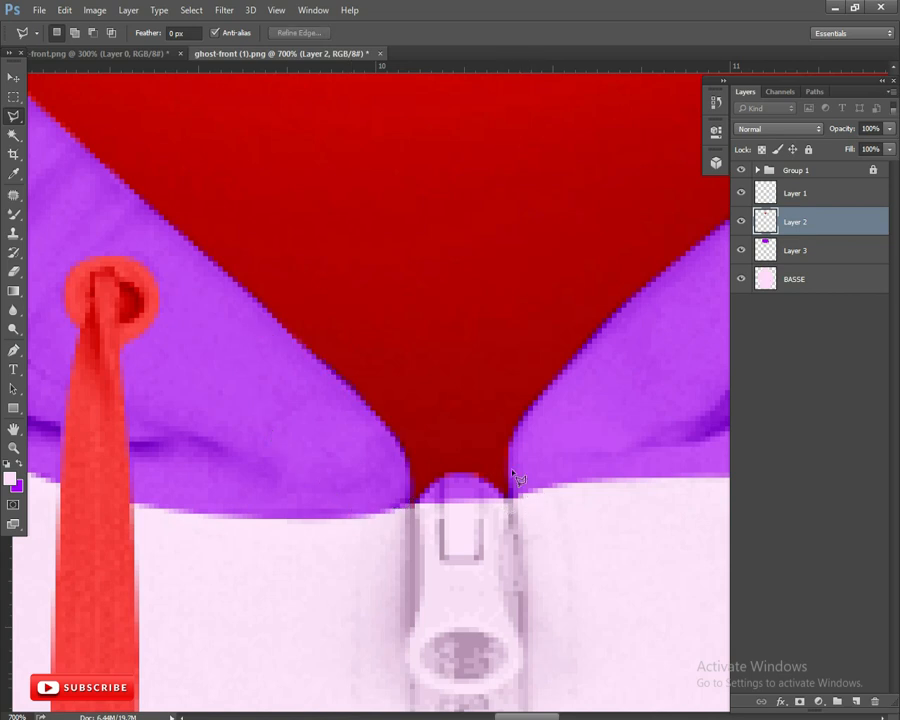
- Examine the colored hood, inner neck, drawstrings and the remaining BASSE areas of the hoodie
{"action": "scroll", "coordinate": [512, 477], "scroll_direction": "down", "scroll_amount": 4}
{"action": "scroll", "coordinate": [500, 476], "scroll_direction": "up", "scroll_amount": 2}
{"action": "scroll", "coordinate": [500, 476], "scroll_direction": "down", "scroll_amount": 6}
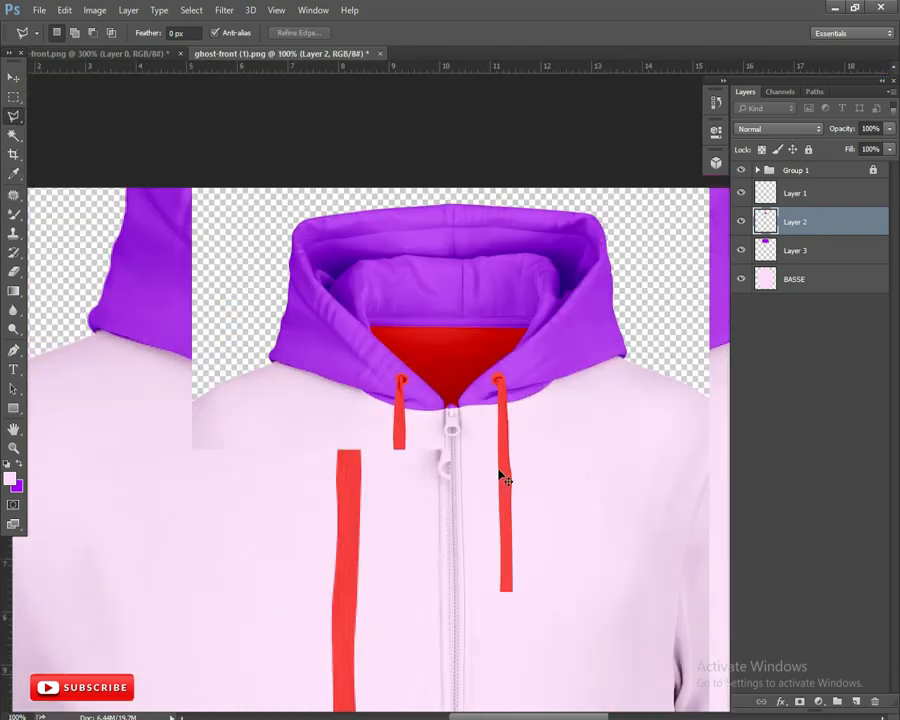
{"action": "scroll", "coordinate": [498, 473], "scroll_direction": "up", "scroll_amount": 3}
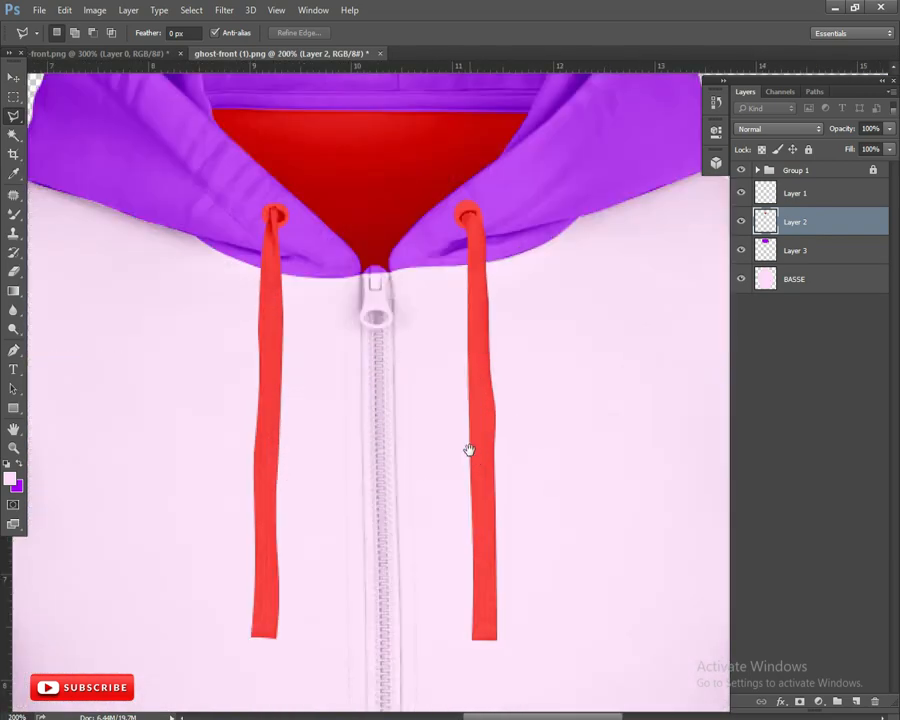
{"action": "left_click_drag", "start_coordinate": [381, 388], "coordinate": [540, 468]}
{"action": "scroll", "coordinate": [540, 470], "scroll_direction": "down", "scroll_amount": 3}
{"action": "left_click_drag", "start_coordinate": [527, 547], "coordinate": [467, 190]}
{"action": "left_click_drag", "start_coordinate": [350, 460], "coordinate": [458, 337]}
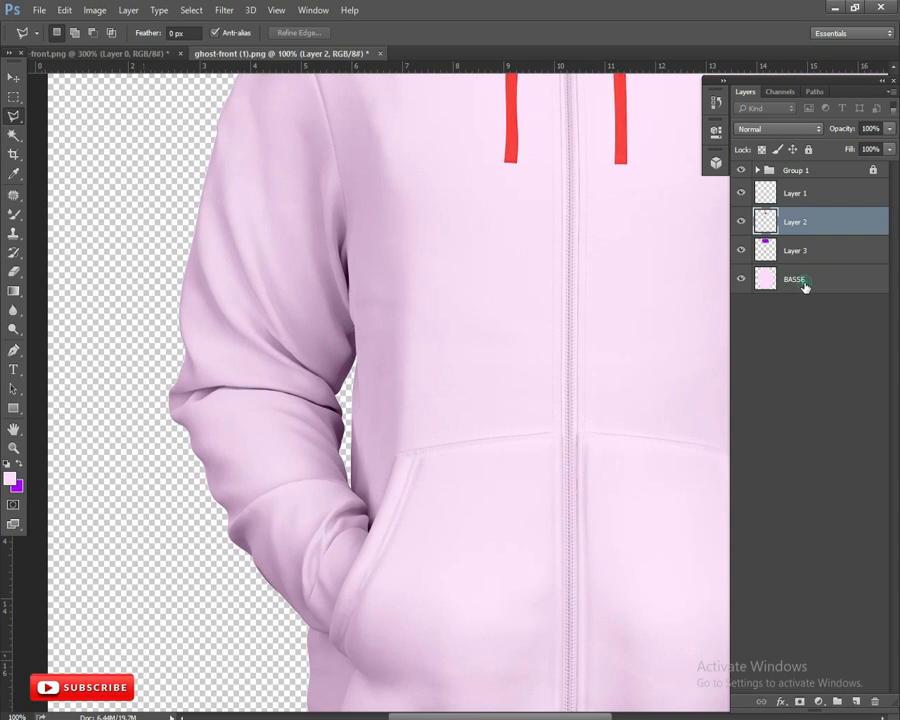
{"action": "left_click", "coordinate": [805, 284]}
{"action": "left_click_drag", "start_coordinate": [636, 207], "coordinate": [468, 517]}
- Check what Layer 3 covers by toggling its visibility, and rename it HOODIE
{"action": "left_click", "coordinate": [741, 250]}
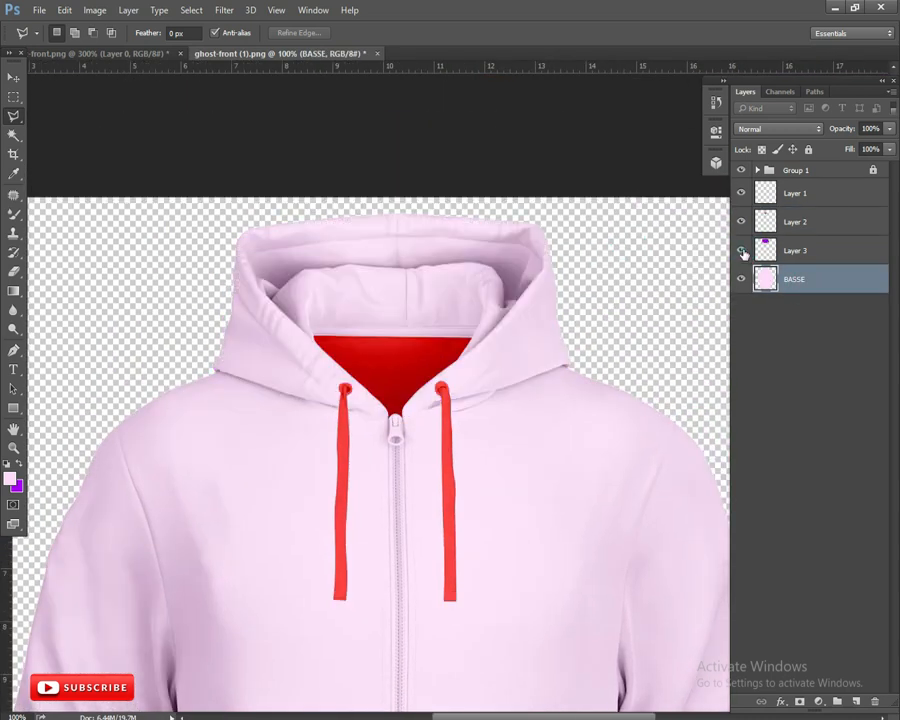
{"action": "left_click", "coordinate": [741, 250]}
{"action": "double_click", "coordinate": [797, 250]}
{"action": "type", "text": "HOODIE"}
{"action": "key", "text": "Return"}
- Rename the inner-neck layer INSIDE and the drawstring layer LACES
{"action": "left_click", "coordinate": [797, 220]}
{"action": "left_click", "coordinate": [741, 222]}
{"action": "left_click", "coordinate": [741, 222]}
{"action": "double_click", "coordinate": [793, 222]}
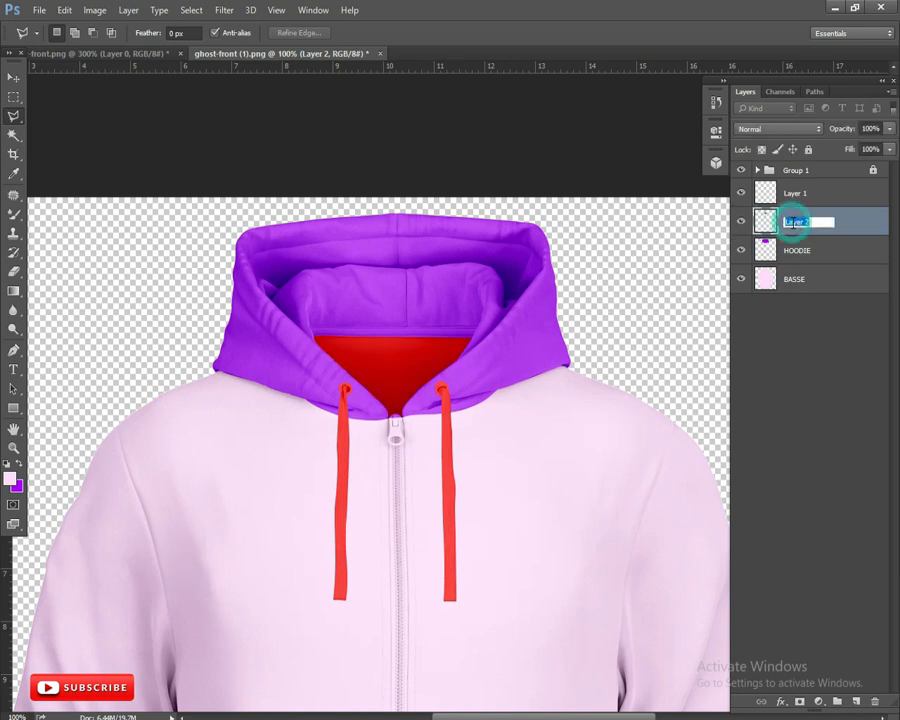
{"action": "key", "text": "v"}
{"action": "left_click", "coordinate": [800, 195]}
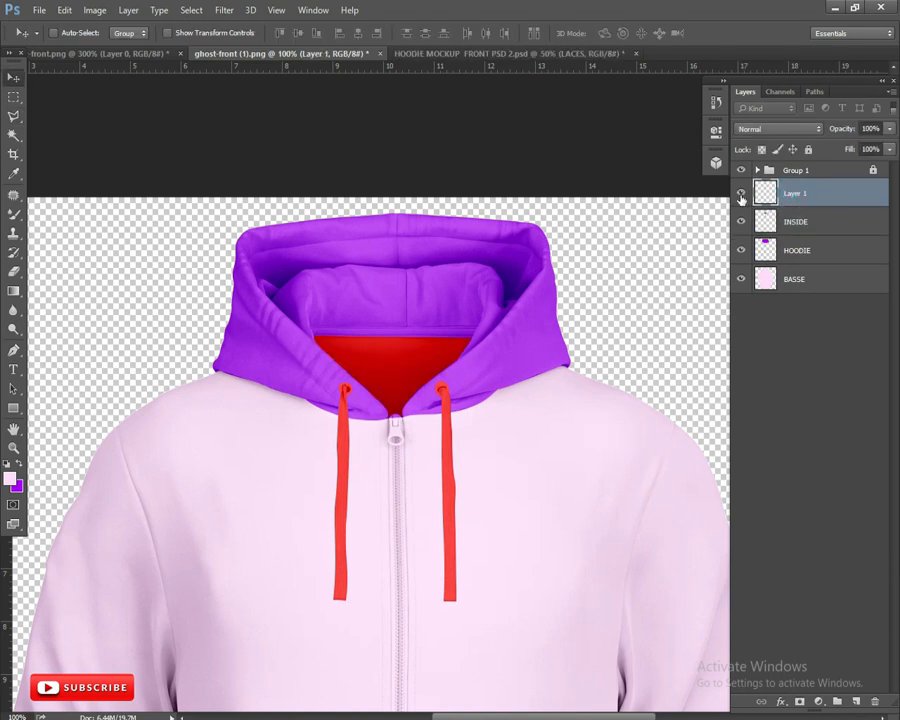
{"action": "key", "text": "Return"}
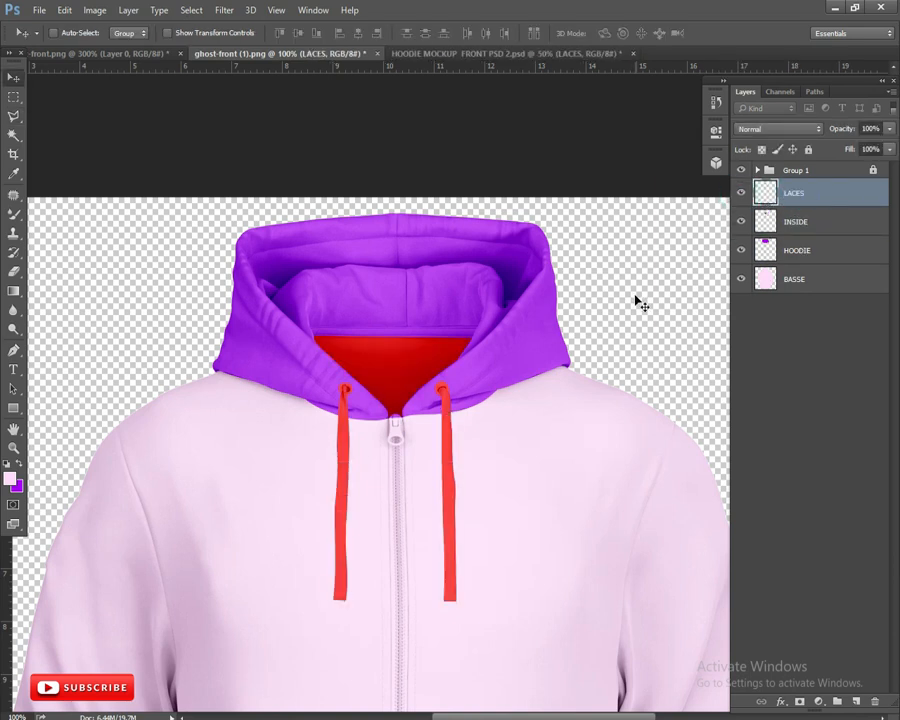
- Start a Pen path on the BASSE layer at the right shoulder and trace the upper armhole seam
{"action": "scroll", "coordinate": [468, 366], "scroll_direction": "down", "scroll_amount": 5}
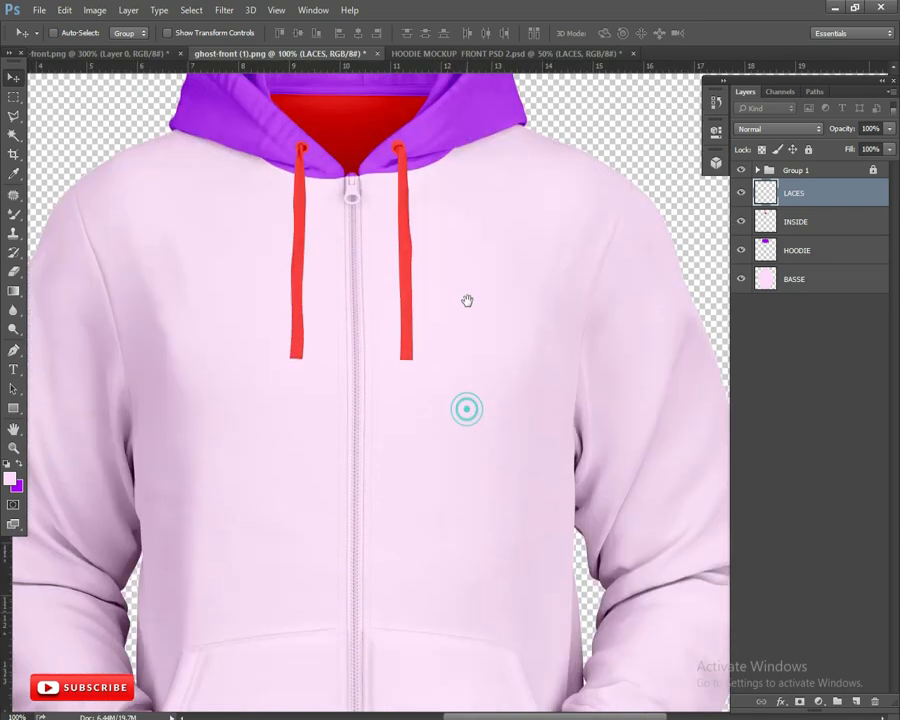
{"action": "key", "text": "ctrl+plus"}
{"action": "left_click_drag", "start_coordinate": [479, 305], "coordinate": [319, 486]}
{"action": "left_click_drag", "start_coordinate": [488, 336], "coordinate": [263, 445]}
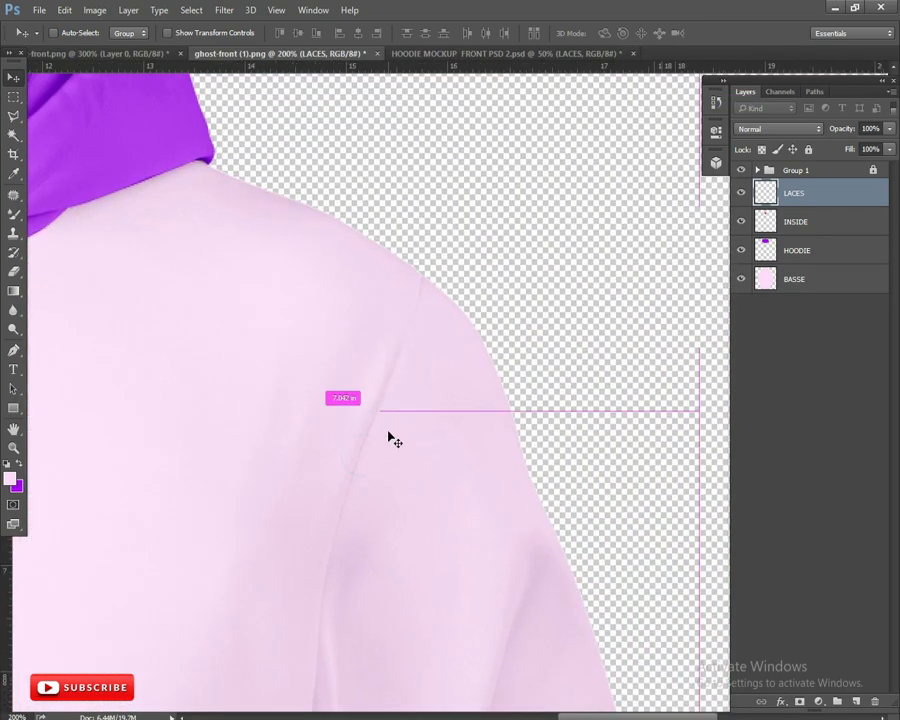
{"action": "left_click", "coordinate": [795, 279]}
{"action": "key", "text": "p"}
{"action": "key", "text": "ctrl+plus"}
{"action": "left_click", "coordinate": [399, 153]}
{"action": "left_click_drag", "start_coordinate": [280, 510], "coordinate": [277, 569]}
{"action": "left_click", "coordinate": [275, 564]}
{"action": "left_click_drag", "start_coordinate": [344, 211], "coordinate": [303, 576]}
- Continue the Pen path down the right armhole seam toward the underarm
{"action": "left_click_drag", "start_coordinate": [414, 360], "coordinate": [413, 440]}
{"action": "left_click_drag", "start_coordinate": [414, 391], "coordinate": [428, 407]}
{"action": "left_click_drag", "start_coordinate": [382, 560], "coordinate": [360, 505]}
{"action": "left_click", "coordinate": [364, 498]}
{"action": "left_click_drag", "start_coordinate": [368, 556], "coordinate": [357, 394]}
{"action": "left_click_drag", "start_coordinate": [281, 488], "coordinate": [311, 374]}
{"action": "left_click", "coordinate": [315, 260]}
{"action": "left_click_drag", "start_coordinate": [316, 260], "coordinate": [324, 268]}
{"action": "left_click_drag", "start_coordinate": [298, 470], "coordinate": [307, 427]}
{"action": "left_click", "coordinate": [312, 429]}
{"action": "left_click_drag", "start_coordinate": [311, 540], "coordinate": [309, 377]}
{"action": "left_click", "coordinate": [311, 559]}
{"action": "left_click", "coordinate": [313, 379]}
{"action": "left_click_drag", "start_coordinate": [315, 478], "coordinate": [313, 452]}
- Extend the path along the torso side of the gap beside the right sleeve, down to the cuff folds
{"action": "left_click", "coordinate": [310, 481]}
{"action": "left_click_drag", "start_coordinate": [310, 481], "coordinate": [312, 479]}
{"action": "left_click_drag", "start_coordinate": [311, 430], "coordinate": [311, 411]}
{"action": "left_click_drag", "start_coordinate": [312, 532], "coordinate": [302, 251]}
{"action": "left_click_drag", "start_coordinate": [298, 312], "coordinate": [297, 325]}
{"action": "mouse_move", "coordinate": [318, 466]}
{"action": "left_mouse_down"}
{"action": "mouse_move", "coordinate": [326, 543]}
{"action": "mouse_move", "coordinate": [305, 158]}
{"action": "left_mouse_up"}
{"action": "left_click_drag", "start_coordinate": [321, 450], "coordinate": [316, 392]}
{"action": "left_click", "coordinate": [314, 390]}
{"action": "left_click", "coordinate": [307, 450]}
{"action": "left_click_drag", "start_coordinate": [310, 508], "coordinate": [357, 336]}
{"action": "left_click", "coordinate": [351, 334]}
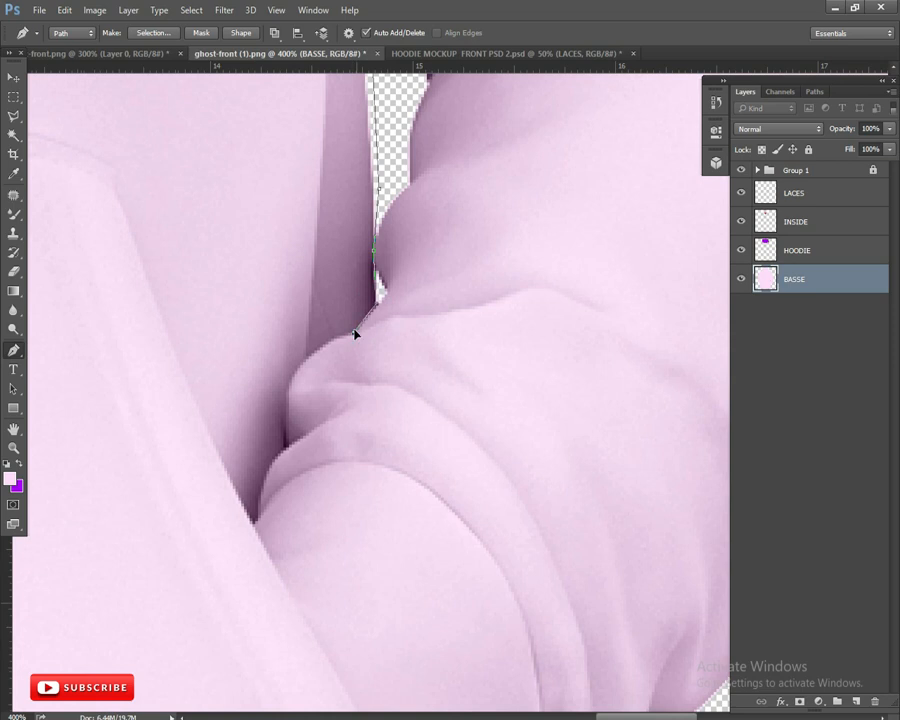
- Trace the right cuff folds and follow the pocket edge down to the sleeve's lowest corner
{"action": "left_click_drag", "start_coordinate": [294, 374], "coordinate": [309, 346]}
{"action": "left_click_drag", "start_coordinate": [259, 515], "coordinate": [274, 467]}
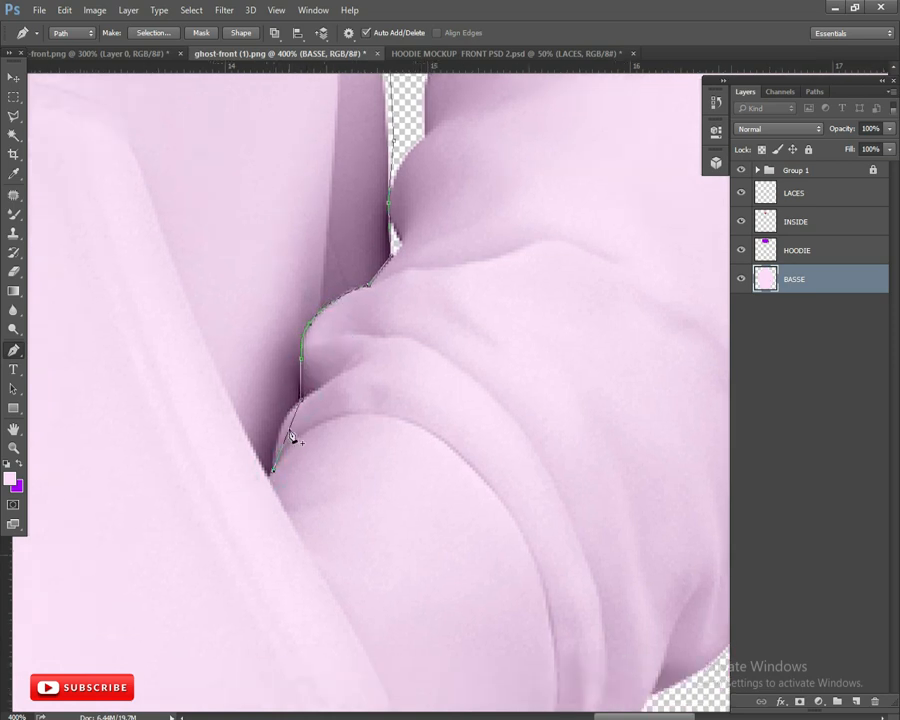
{"action": "left_click", "coordinate": [268, 480]}
{"action": "left_click_drag", "start_coordinate": [360, 690], "coordinate": [249, 352]}
{"action": "left_click_drag", "start_coordinate": [326, 549], "coordinate": [352, 623]}
{"action": "left_click_drag", "start_coordinate": [352, 619], "coordinate": [301, 442]}
{"action": "left_click", "coordinate": [283, 458]}
{"action": "left_click", "coordinate": [216, 279]}
{"action": "left_click_drag", "start_coordinate": [216, 279], "coordinate": [216, 285]}
{"action": "left_click_drag", "start_coordinate": [399, 578], "coordinate": [306, 400]}
{"action": "left_click_drag", "start_coordinate": [360, 410], "coordinate": [290, 414]}
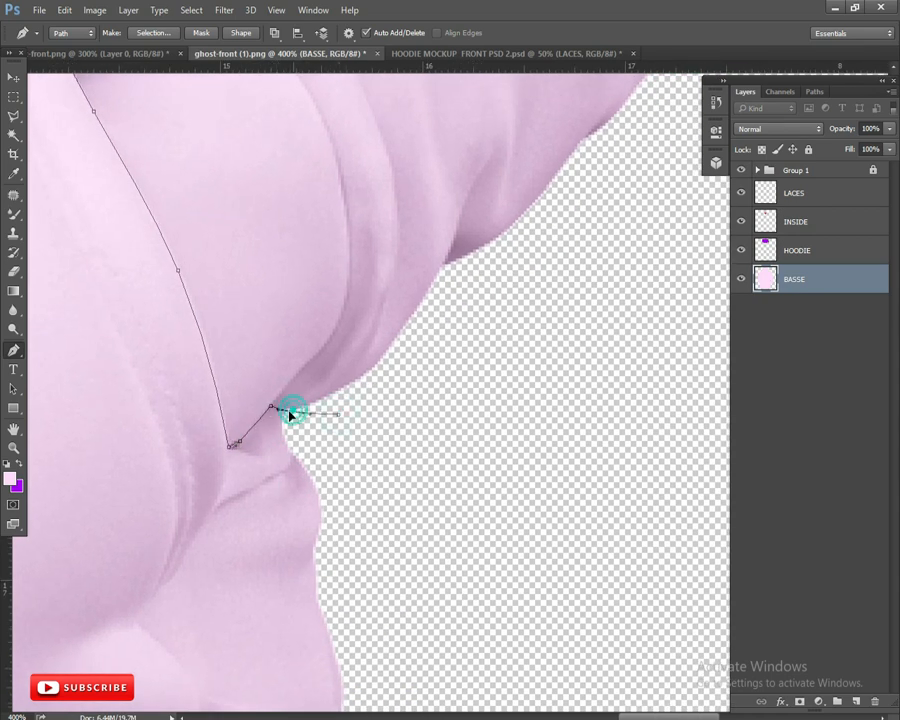
- Route the path through the empty area outside the right sleeve back up to its shoulder start
{"action": "left_click_drag", "start_coordinate": [474, 366], "coordinate": [265, 477]}
{"action": "left_click_drag", "start_coordinate": [411, 315], "coordinate": [349, 460]}
{"action": "left_click_drag", "start_coordinate": [510, 291], "coordinate": [368, 569]}
{"action": "left_click_drag", "start_coordinate": [426, 200], "coordinate": [525, 456]}
{"action": "left_click", "coordinate": [390, 179]}
{"action": "left_click_drag", "start_coordinate": [353, 135], "coordinate": [569, 576]}
{"action": "left_click_drag", "start_coordinate": [406, 195], "coordinate": [446, 394]}
{"action": "left_click", "coordinate": [364, 222]}
{"action": "left_click", "coordinate": [318, 208]}
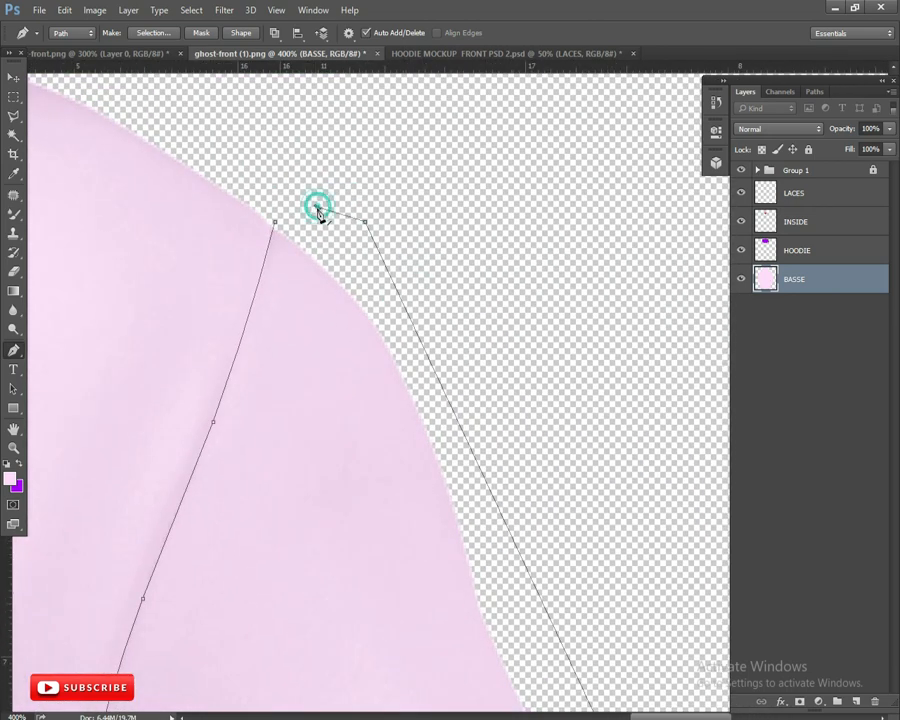
- Convert the path to a selection and copy the right sleeve onto a new layer
{"action": "key", "text": "ctrl+Return"}
{"action": "key", "text": "ctrl+z"}
{"action": "left_click_drag", "start_coordinate": [212, 242], "coordinate": [490, 228]}
{"action": "key", "text": "ctrl+Return"}
{"action": "key", "text": "ctrl+j"}
- Start a Pen path at the left shoulder and trace the upper part of the left armhole seam
{"action": "key", "text": "ctrl+minus"}
{"action": "key", "text": "ctrl+minus"}
{"action": "key", "text": "ctrl+minus"}
{"action": "key", "text": "ctrl+minus"}
{"action": "left_click_drag", "start_coordinate": [174, 394], "coordinate": [346, 282]}
{"action": "key", "text": "ctrl+plus"}
{"action": "key", "text": "ctrl+plus"}
{"action": "key", "text": "ctrl+plus"}
{"action": "left_click_drag", "start_coordinate": [358, 231], "coordinate": [560, 660]}
{"action": "left_click_drag", "start_coordinate": [348, 235], "coordinate": [363, 325]}
{"action": "left_click", "coordinate": [348, 231]}
{"action": "left_click_drag", "start_coordinate": [379, 382], "coordinate": [346, 358]}
{"action": "left_click", "coordinate": [376, 327]}
{"action": "left_click", "coordinate": [349, 344]}
{"action": "left_click_drag", "start_coordinate": [309, 217], "coordinate": [309, 203]}
- Continue the path down the left armhole seam to just above the gap between sleeve and torso
{"action": "left_click_drag", "start_coordinate": [335, 364], "coordinate": [262, 110]}
{"action": "left_click", "coordinate": [373, 478]}
{"action": "mouse_move", "coordinate": [340, 326]}
{"action": "left_mouse_down"}
{"action": "mouse_move", "coordinate": [354, 432]}
{"action": "mouse_move", "coordinate": [335, 338]}
{"action": "left_mouse_up"}
{"action": "left_click", "coordinate": [326, 338]}
{"action": "left_click_drag", "start_coordinate": [338, 408], "coordinate": [304, 85]}
{"action": "left_click", "coordinate": [359, 437]}
{"action": "left_click", "coordinate": [353, 326]}
{"action": "left_click_drag", "start_coordinate": [354, 331], "coordinate": [357, 338]}
{"action": "left_click_drag", "start_coordinate": [358, 559], "coordinate": [366, 424]}
{"action": "left_click", "coordinate": [365, 451]}
{"action": "left_click", "coordinate": [361, 392]}
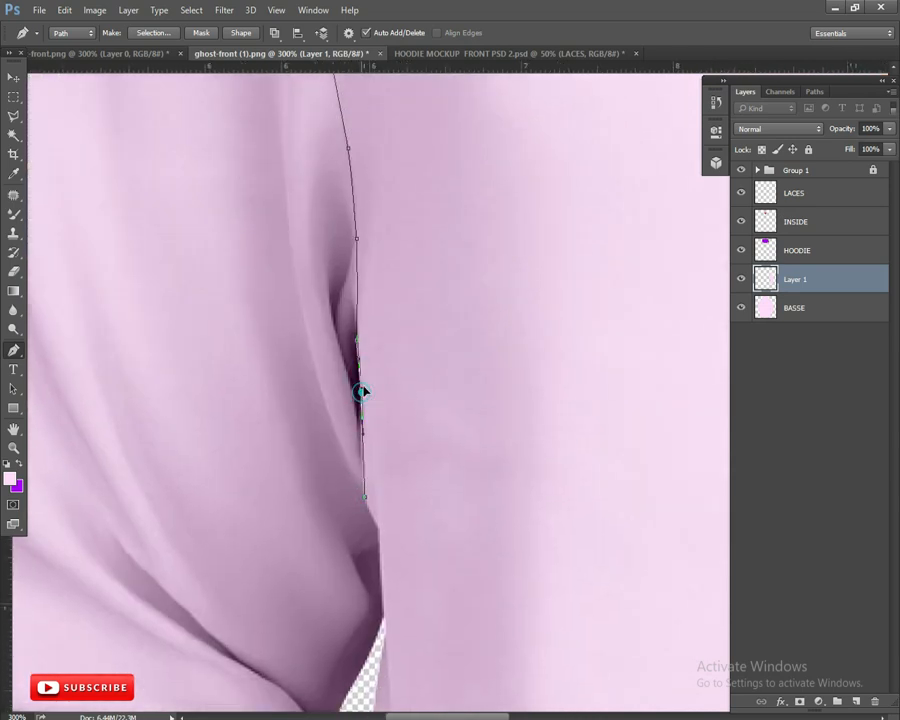
{"action": "left_click_drag", "start_coordinate": [378, 504], "coordinate": [357, 400]}
{"action": "left_click", "coordinate": [358, 425]}
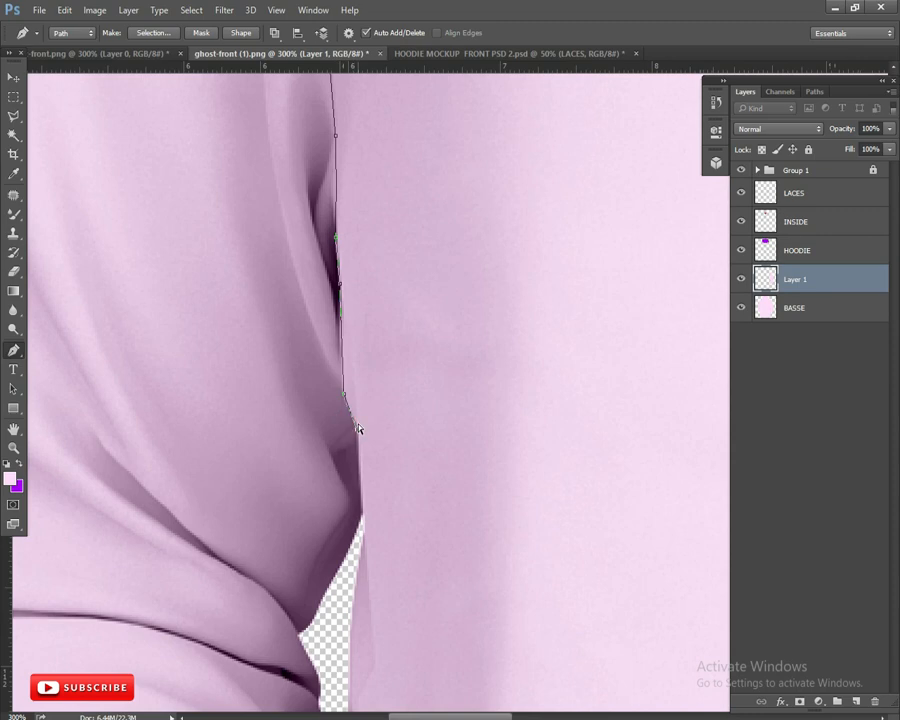
- Trace the end of the left underarm seam and extend the path through the gap to its lower tip
{"action": "scroll", "coordinate": [358, 428], "scroll_direction": "up", "scroll_amount": 3}
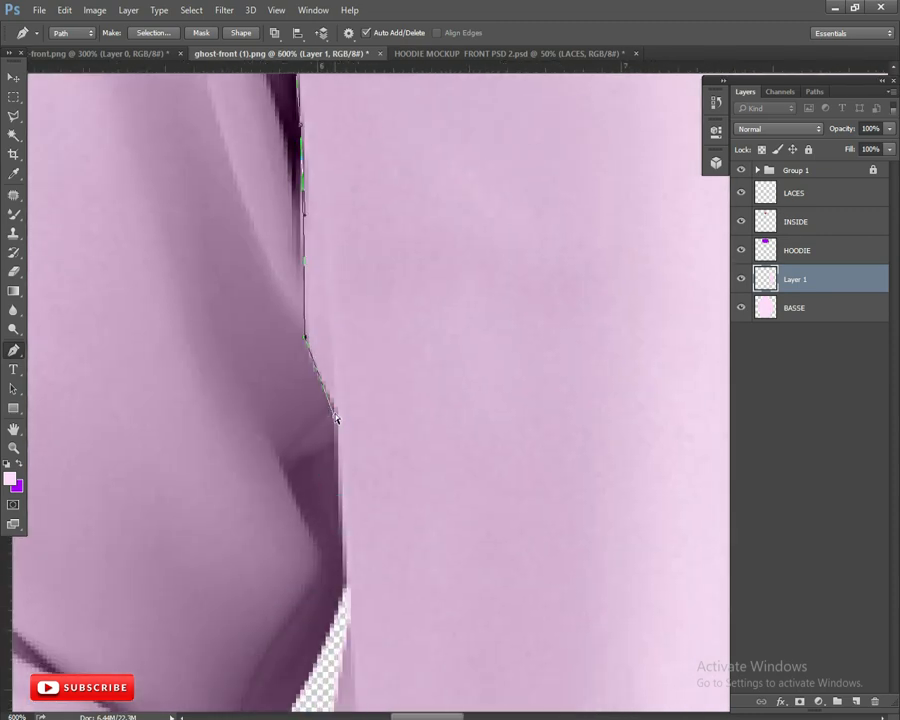
{"action": "left_click", "coordinate": [316, 369]}
{"action": "left_click_drag", "start_coordinate": [333, 408], "coordinate": [345, 241]}
{"action": "left_click", "coordinate": [335, 524]}
{"action": "left_click", "coordinate": [335, 486]}
{"action": "left_click_drag", "start_coordinate": [335, 437], "coordinate": [347, 497]}
{"action": "left_click", "coordinate": [345, 406]}
{"action": "left_click_drag", "start_coordinate": [345, 406], "coordinate": [338, 424]}
{"action": "left_click_drag", "start_coordinate": [332, 524], "coordinate": [332, 91]}
{"action": "left_click", "coordinate": [313, 459]}
{"action": "left_click_drag", "start_coordinate": [299, 530], "coordinate": [301, 218]}
{"action": "left_click", "coordinate": [317, 482]}
{"action": "left_click", "coordinate": [325, 557]}
- Curve the path around the left cuff folds to the point where they meet the pocket edge
{"action": "left_click_drag", "start_coordinate": [344, 609], "coordinate": [266, 410]}
{"action": "left_click", "coordinate": [346, 519]}
{"action": "left_click", "coordinate": [318, 474]}
{"action": "left_click_drag", "start_coordinate": [318, 474], "coordinate": [333, 452]}
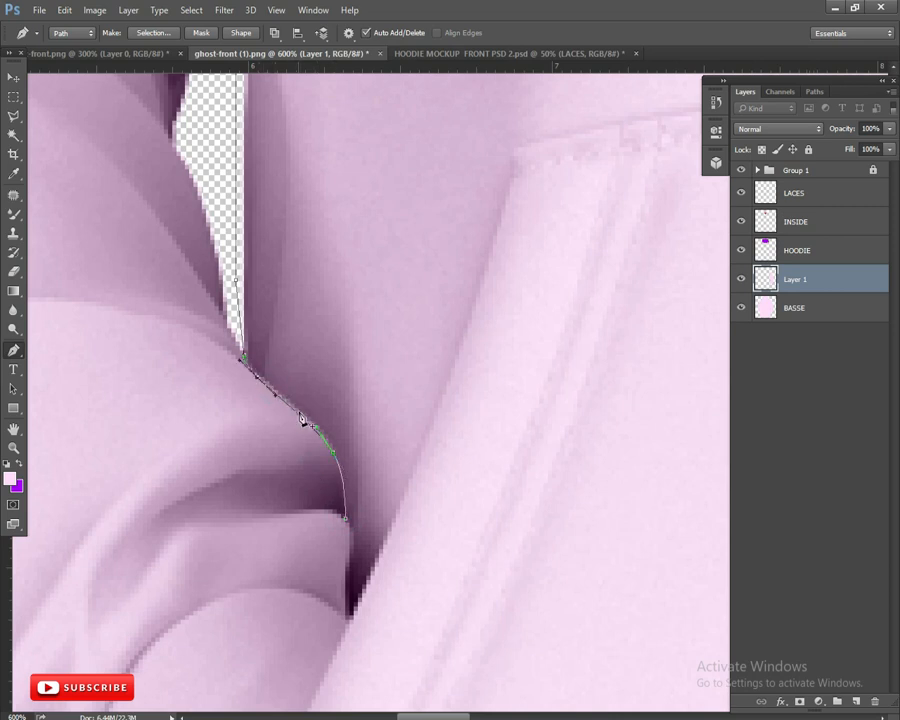
{"action": "scroll", "coordinate": [320, 440], "scroll_direction": "down", "scroll_amount": 3}
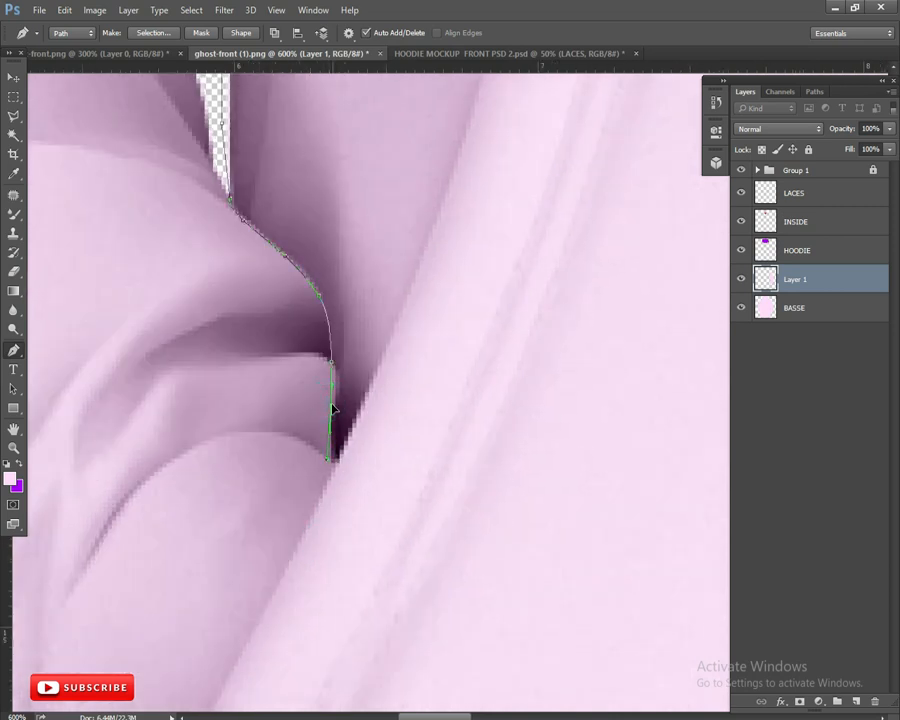
{"action": "scroll", "coordinate": [333, 408], "scroll_direction": "down", "scroll_amount": 1}
{"action": "scroll", "coordinate": [322, 415], "scroll_direction": "down", "scroll_amount": 1}
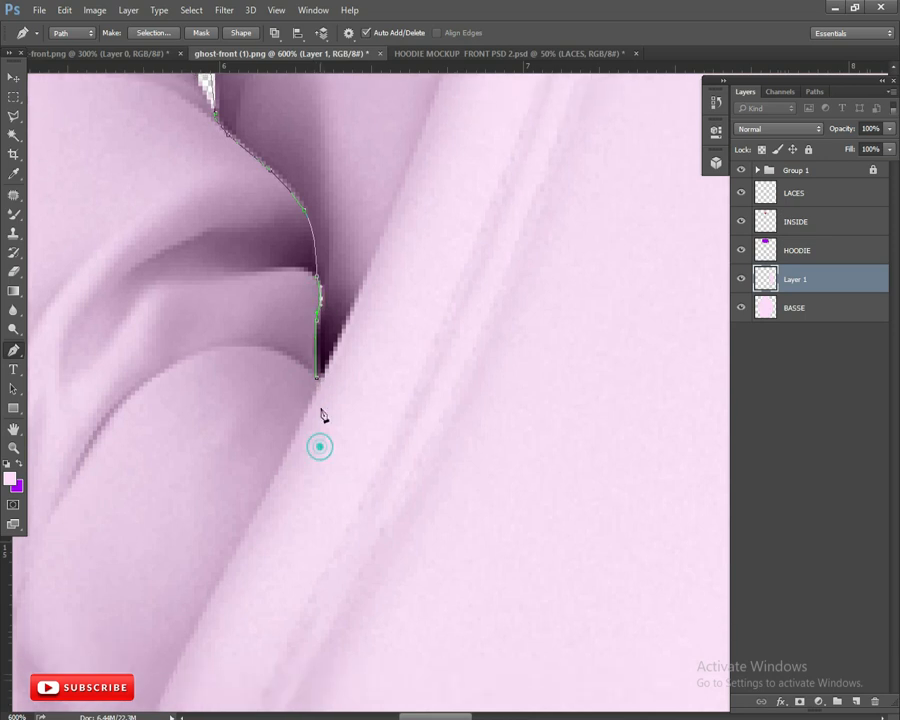
- Follow the left pocket edge down with the path and trace the sleeve's lower boundary to its outer edge
{"action": "left_click_drag", "start_coordinate": [261, 526], "coordinate": [376, 110]}
{"action": "left_click", "coordinate": [245, 479]}
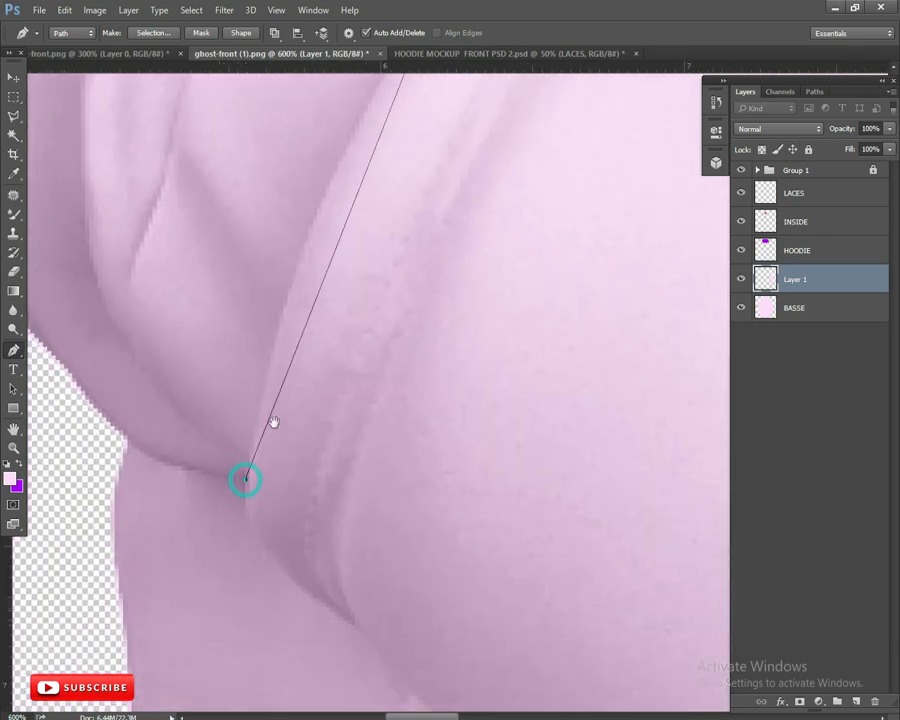
{"action": "left_click_drag", "start_coordinate": [347, 180], "coordinate": [311, 358]}
{"action": "left_click_drag", "start_coordinate": [305, 406], "coordinate": [273, 410]}
{"action": "left_click_drag", "start_coordinate": [402, 124], "coordinate": [350, 286]}
{"action": "left_click_drag", "start_coordinate": [309, 377], "coordinate": [316, 377]}
{"action": "left_click_drag", "start_coordinate": [178, 692], "coordinate": [277, 348]}
{"action": "left_click", "coordinate": [258, 474]}
{"action": "left_click_drag", "start_coordinate": [121, 431], "coordinate": [256, 454]}
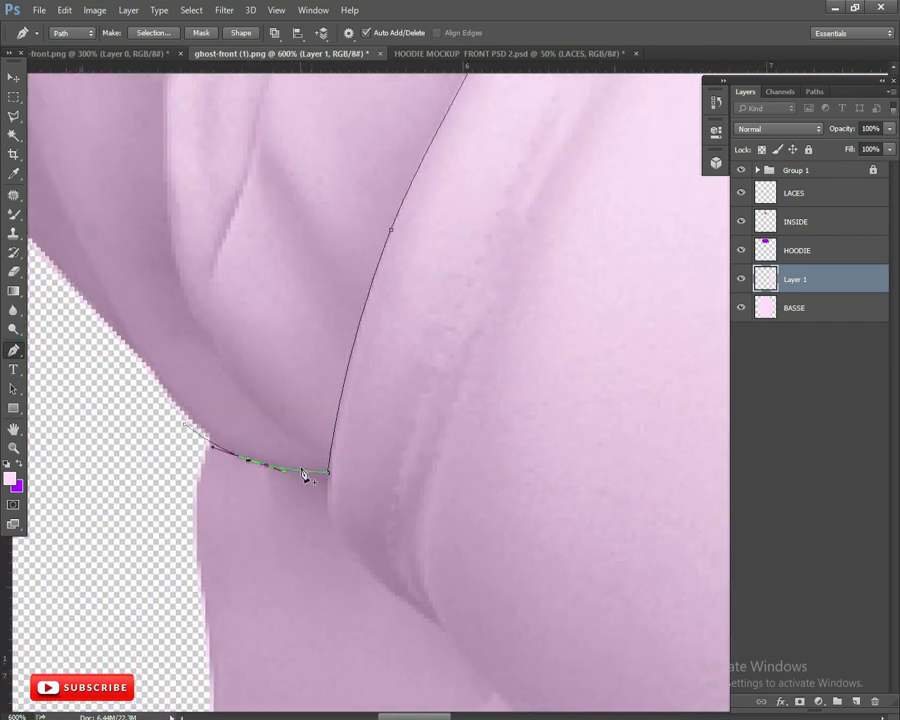
{"action": "left_click_drag", "start_coordinate": [200, 436], "coordinate": [244, 443]}
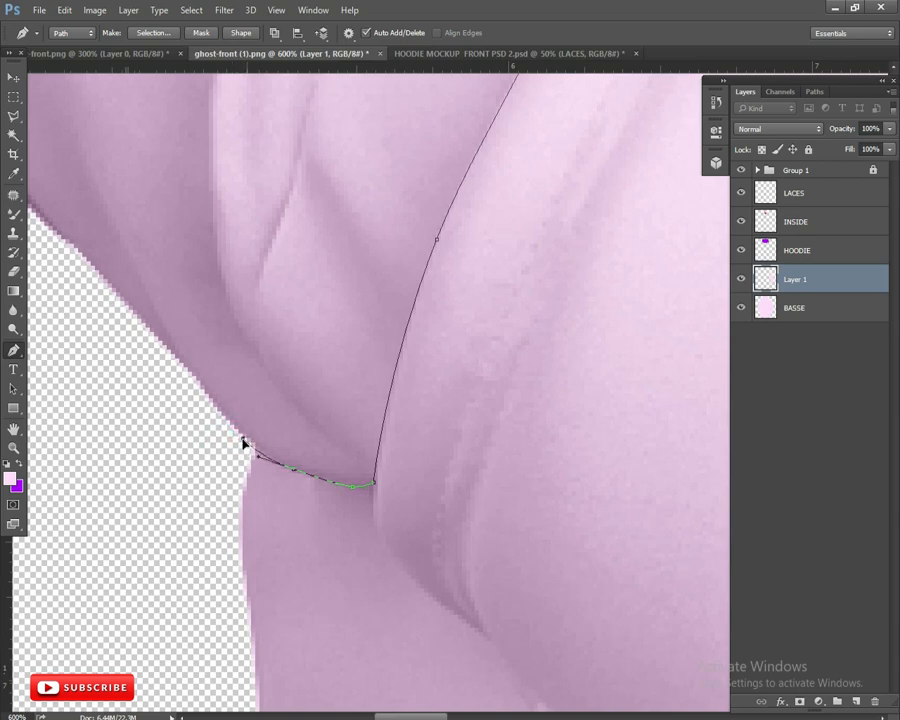
{"action": "left_click", "coordinate": [253, 448]}
- Route the path outside the left sleeve up to the shoulder and close the outline
{"action": "left_click_drag", "start_coordinate": [175, 376], "coordinate": [608, 594]}
{"action": "left_click_drag", "start_coordinate": [269, 414], "coordinate": [235, 390]}
{"action": "left_click_drag", "start_coordinate": [183, 297], "coordinate": [416, 700]}
{"action": "left_click_drag", "start_coordinate": [225, 262], "coordinate": [210, 527]}
{"action": "left_click", "coordinate": [80, 249]}
{"action": "left_click_drag", "start_coordinate": [192, 365], "coordinate": [580, 670]}
{"action": "left_click", "coordinate": [342, 255]}
{"action": "left_click_drag", "start_coordinate": [436, 126], "coordinate": [302, 705]}
{"action": "left_click", "coordinate": [275, 253]}
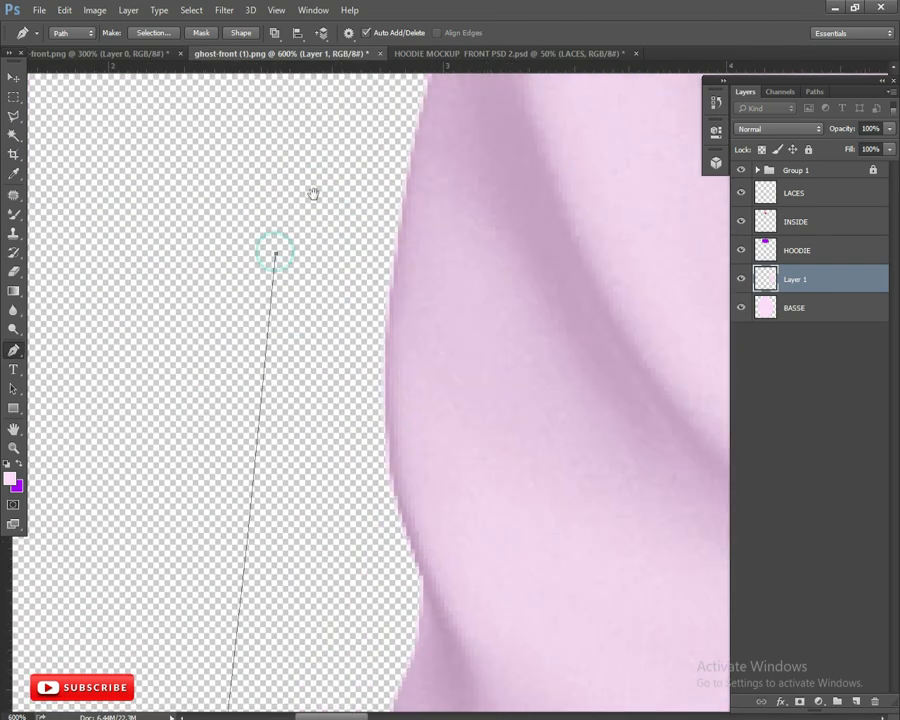
{"action": "left_click_drag", "start_coordinate": [316, 150], "coordinate": [250, 700]}
{"action": "left_click", "coordinate": [331, 200]}
{"action": "left_click_drag", "start_coordinate": [345, 219], "coordinate": [295, 580]}
{"action": "left_click", "coordinate": [396, 160]}
{"action": "left_click_drag", "start_coordinate": [398, 167], "coordinate": [116, 560]}
{"action": "left_click", "coordinate": [378, 185]}
{"action": "left_click_drag", "start_coordinate": [380, 191], "coordinate": [197, 504]}
{"action": "left_click", "coordinate": [364, 233]}
{"action": "left_click", "coordinate": [402, 207]}
- Convert the outline to a selection, copy the left sleeve from BASSE to a new layer, and merge it with the right sleeve layer
{"action": "key", "text": "ctrl+Return"}
{"action": "key", "text": "ctrl+minus"}
{"action": "key", "text": "ctrl+minus"}
{"action": "key", "text": "ctrl+minus"}
{"action": "key", "text": "ctrl+minus"}
{"action": "key", "text": "ctrl+minus"}
{"action": "key", "text": "ctrl+minus"}
{"action": "key", "text": "ctrl+minus"}
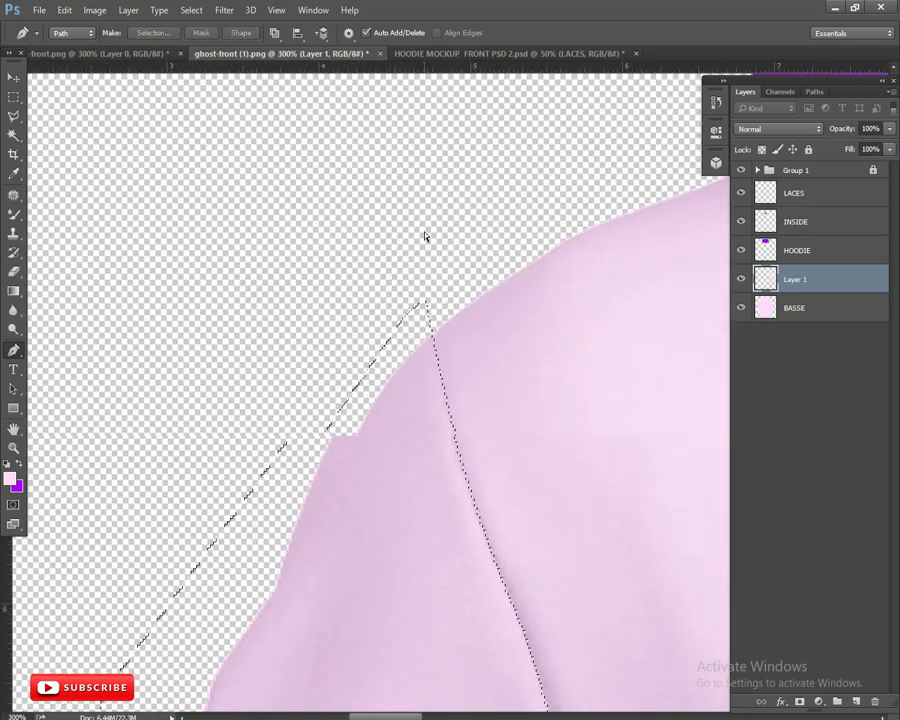
{"action": "left_click", "coordinate": [832, 307]}
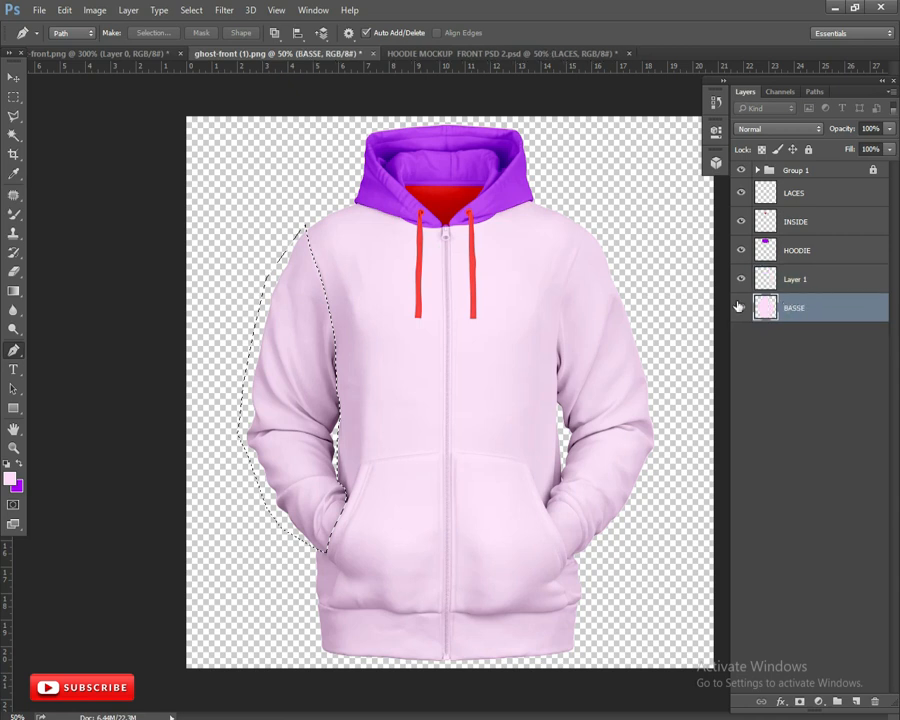
{"action": "key", "text": "ctrl+j"}
{"action": "left_click", "coordinate": [832, 290], "text": "shift"}
{"action": "key", "text": "ctrl+e"}
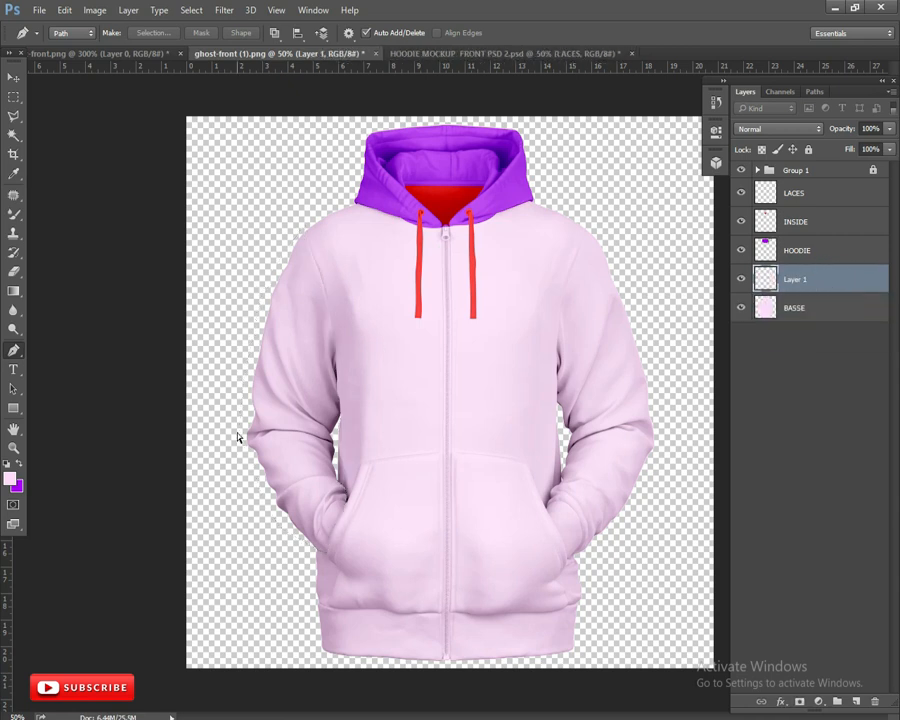
- Fill the merged sleeves with the purple background colour and rename their layer ARM
{"action": "key", "text": "ctrl+shift+BackSpace"}
{"action": "double_click", "coordinate": [799, 283]}
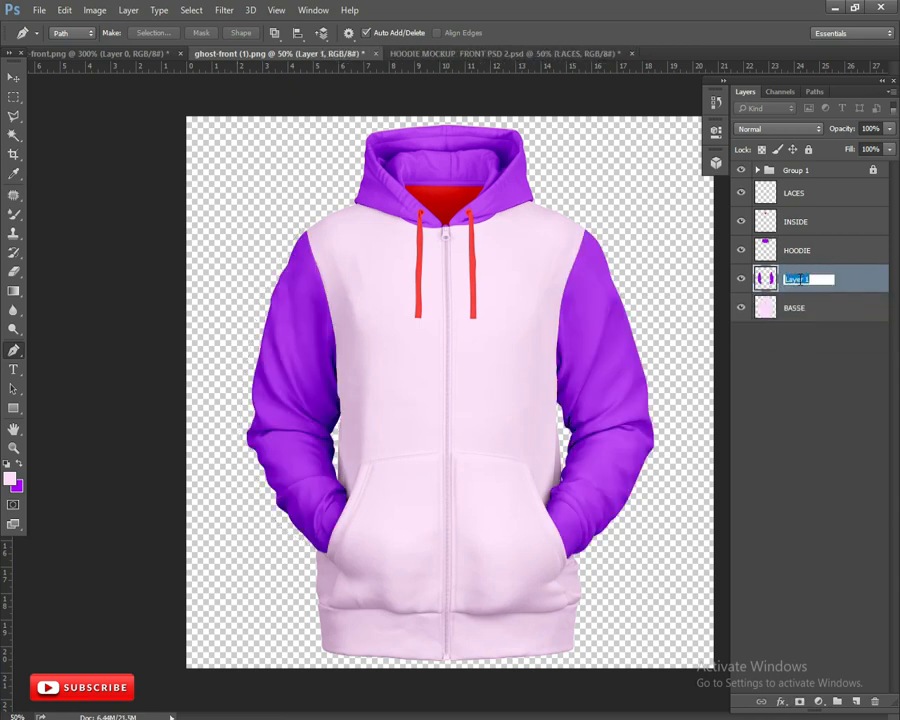
{"action": "type", "text": "ARM"}
{"action": "key", "text": "Return"}
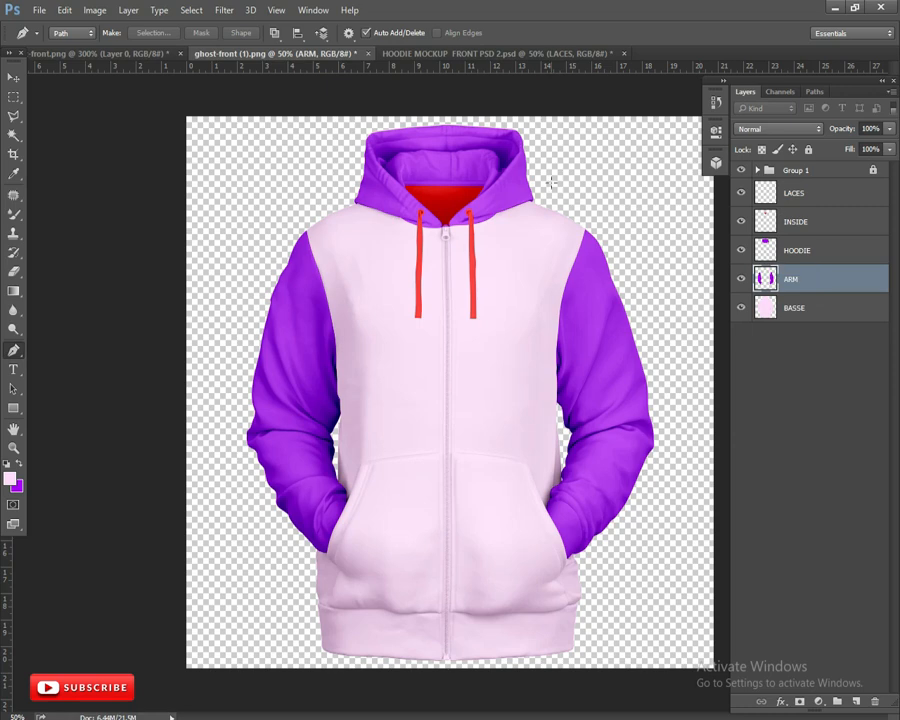
- On the BASSE layer, start a pen path at the zip pull's upper corner and run it down the pull's left side
{"action": "left_click", "coordinate": [13, 78]}
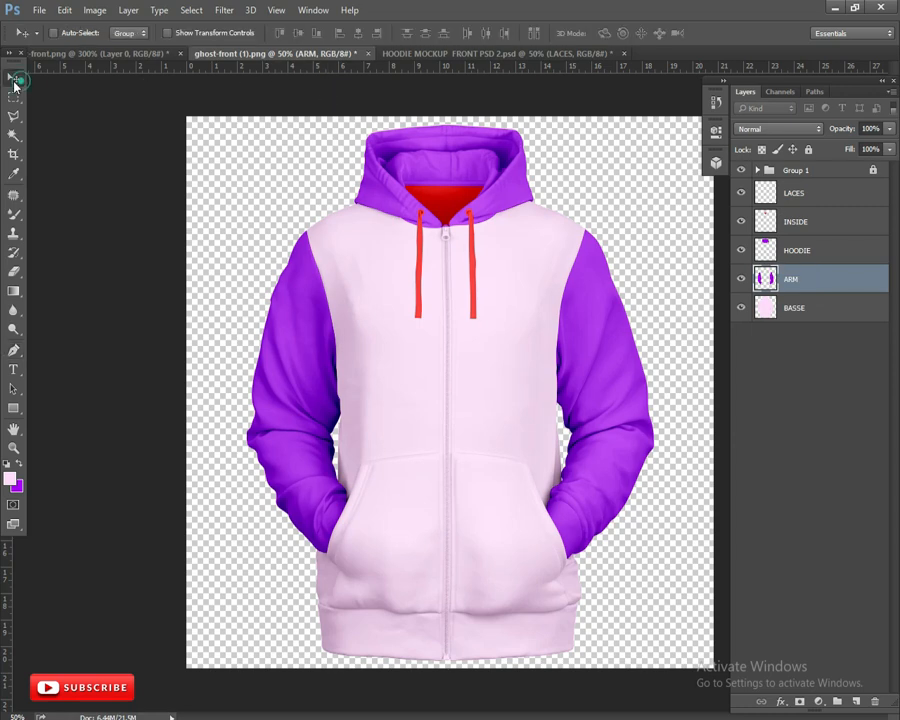
{"action": "scroll", "coordinate": [390, 185], "scroll_direction": "up", "scroll_amount": 3}
{"action": "scroll", "coordinate": [450, 355], "scroll_direction": "down", "scroll_amount": 2}
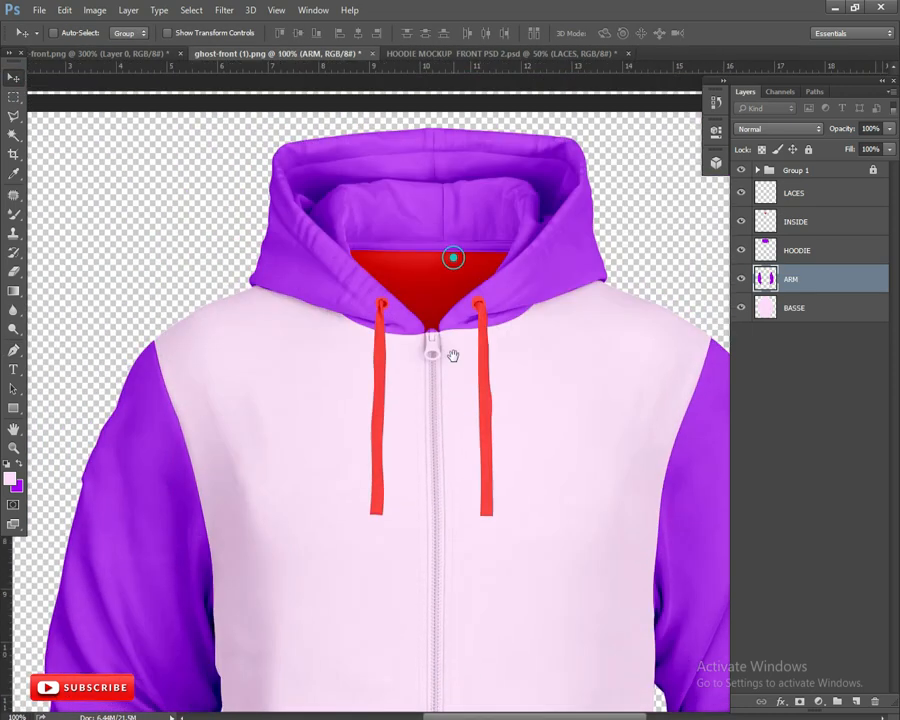
{"action": "scroll", "coordinate": [456, 360], "scroll_direction": "up", "scroll_amount": 4}
{"action": "left_click", "coordinate": [812, 307]}
{"action": "scroll", "coordinate": [385, 395], "scroll_direction": "up", "scroll_amount": 3}
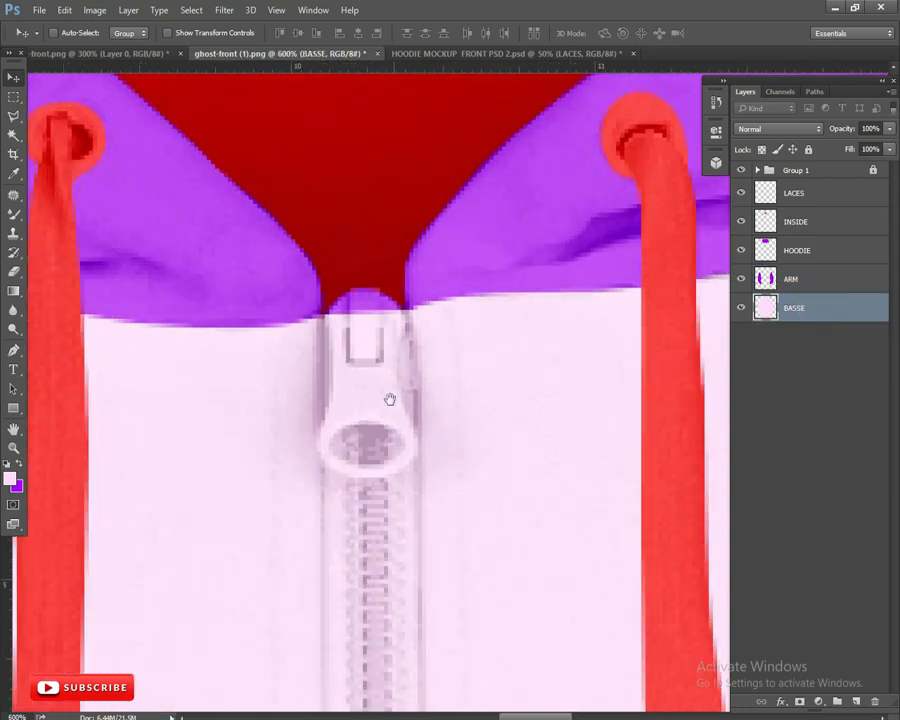
{"action": "key", "text": "p"}
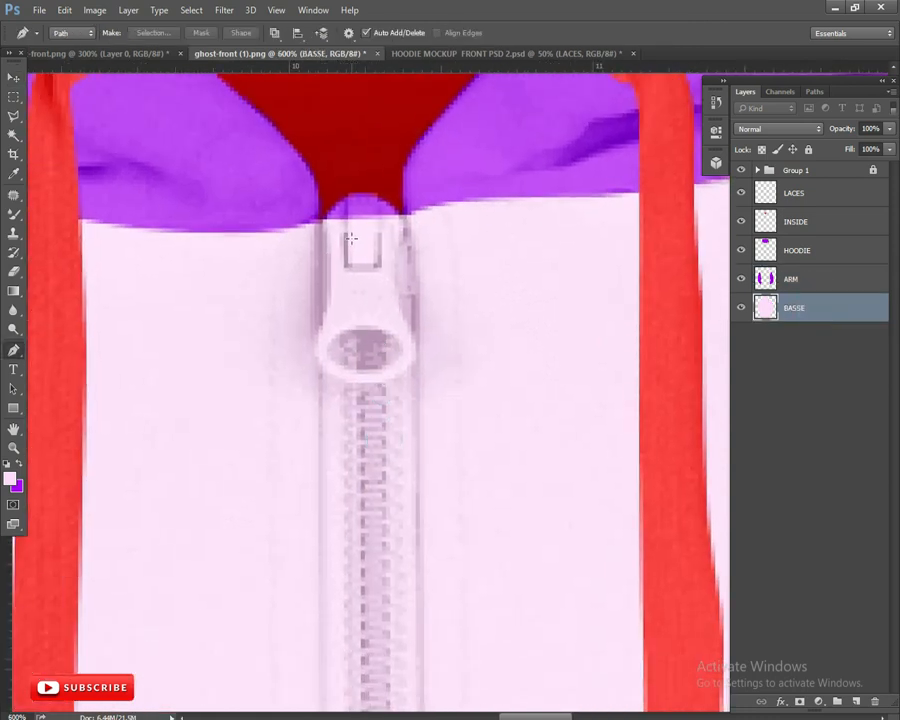
{"action": "left_click", "coordinate": [321, 221]}
{"action": "scroll", "coordinate": [324, 330], "scroll_direction": "down", "scroll_amount": 2}
{"action": "left_click", "coordinate": [319, 244]}
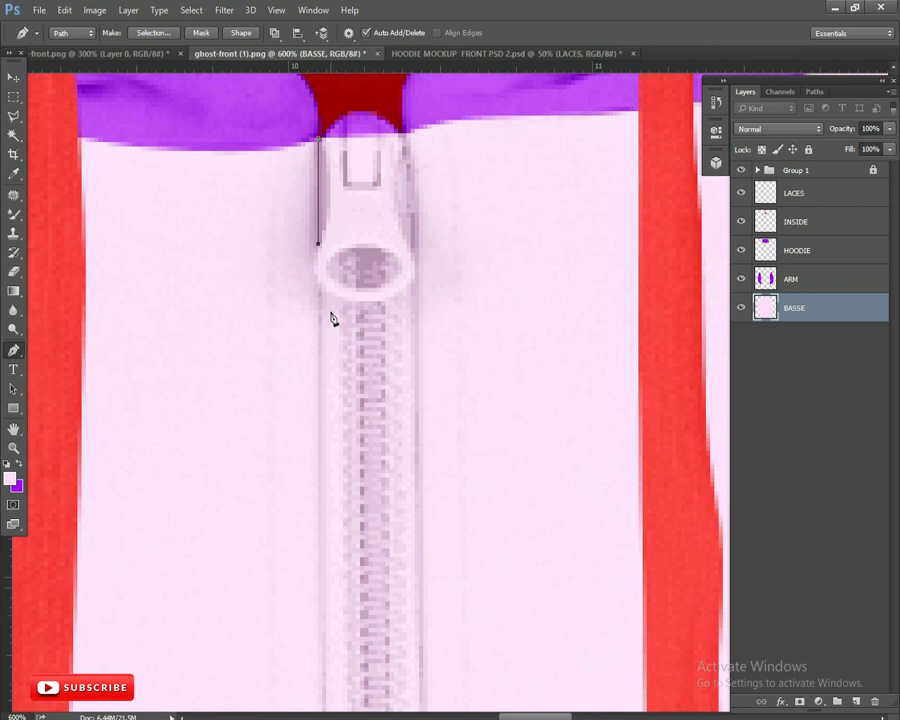
- Trace around the zip pull's ring and rounded top, close the outline, and refine its anchor points to fit the curved sides
{"action": "left_click_drag", "start_coordinate": [409, 252], "coordinate": [386, 249]}
{"action": "scroll", "coordinate": [408, 240], "scroll_direction": "up", "scroll_amount": 2}
{"action": "left_click", "coordinate": [404, 202]}
{"action": "left_click", "coordinate": [329, 272]}
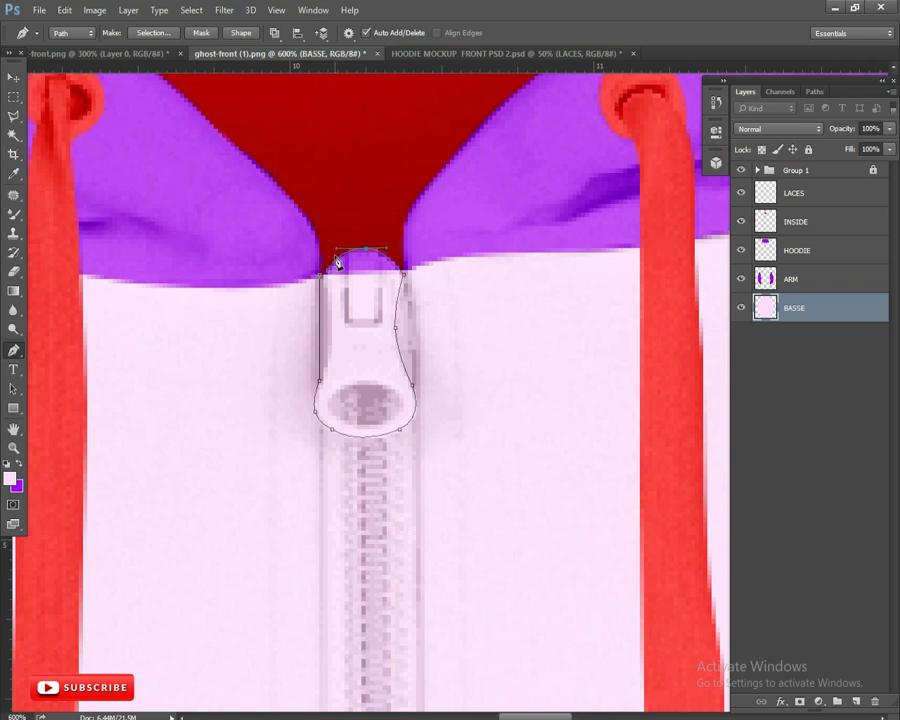
{"action": "key", "text": "ctrl+plus"}
{"action": "left_click_drag", "start_coordinate": [311, 291], "coordinate": [344, 347]}
{"action": "left_click", "coordinate": [346, 312], "text": "ctrl"}
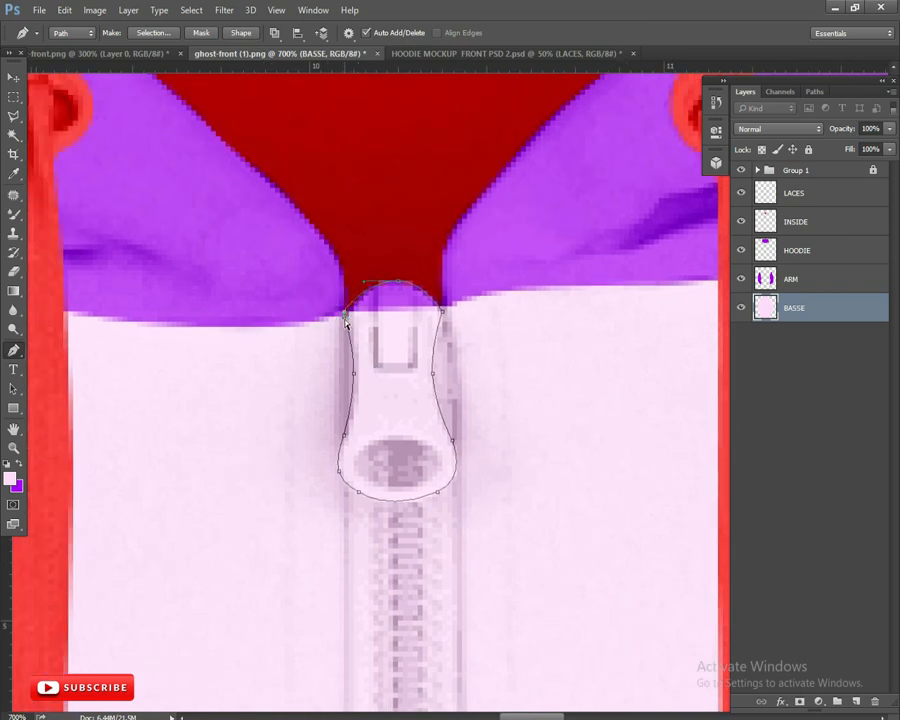
- Convert the outline to a selection, copy the zip pull from BASSE to a new layer, and fill it with the purple background colour
{"action": "key", "text": "ctrl+minus"}
{"action": "key", "text": "ctrl+Return"}
{"action": "key", "text": "ctrl+j"}
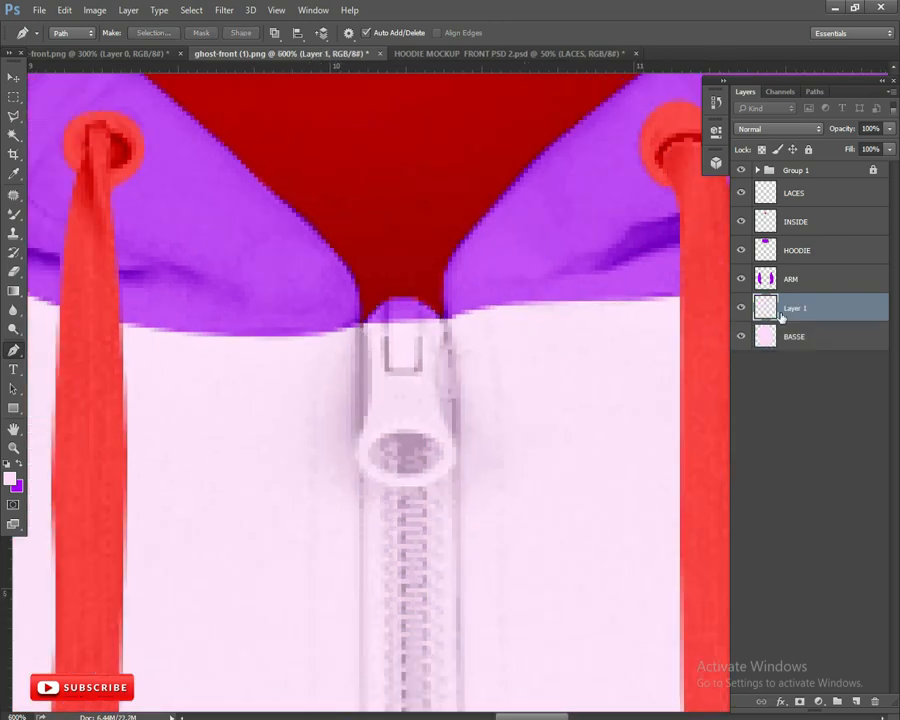
{"action": "key", "text": "ctrl+shift+BackSpace"}
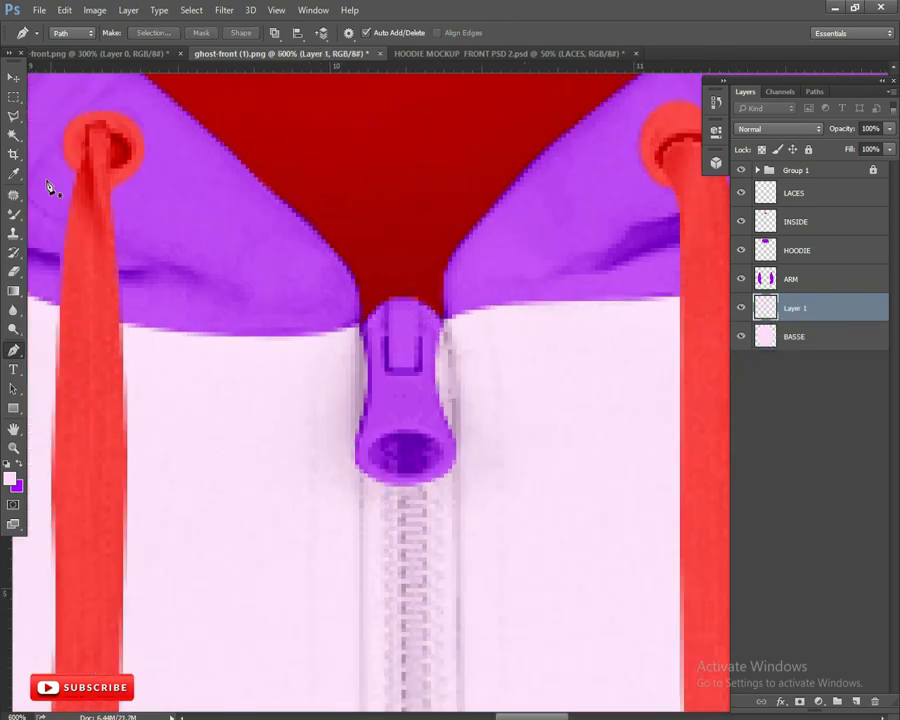
- Cut an elliptical hole out of the zip pull's ring and rename its layer ZIP
{"action": "right_click", "coordinate": [14, 97]}
{"action": "left_click", "coordinate": [100, 110]}
{"action": "left_click_drag", "start_coordinate": [370, 434], "coordinate": [446, 465]}
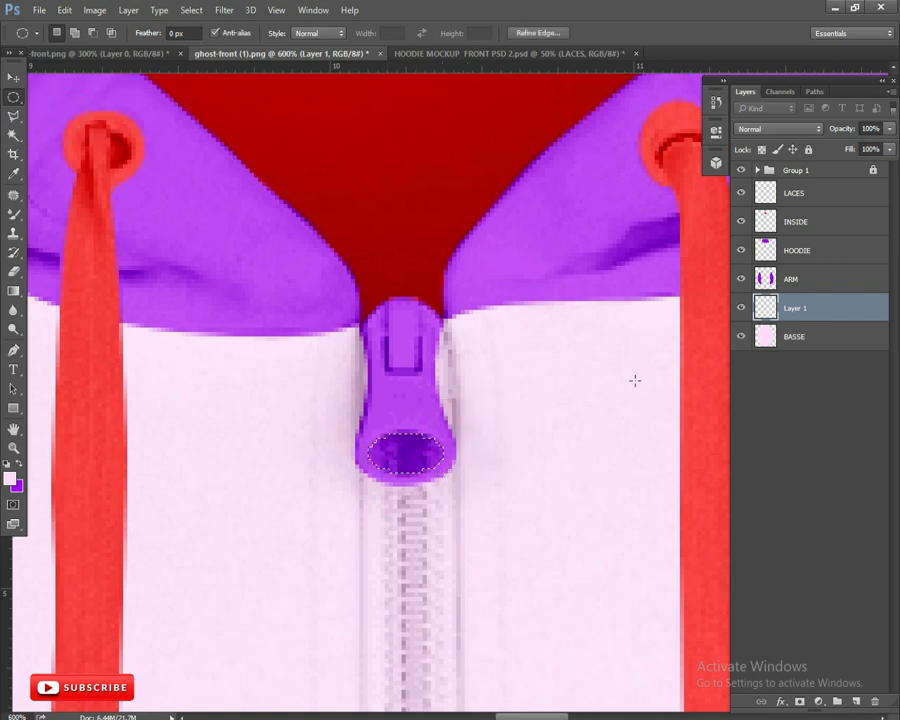
{"action": "key", "text": "Delete"}
{"action": "key", "text": "ctrl+d"}
{"action": "double_click", "coordinate": [797, 308]}
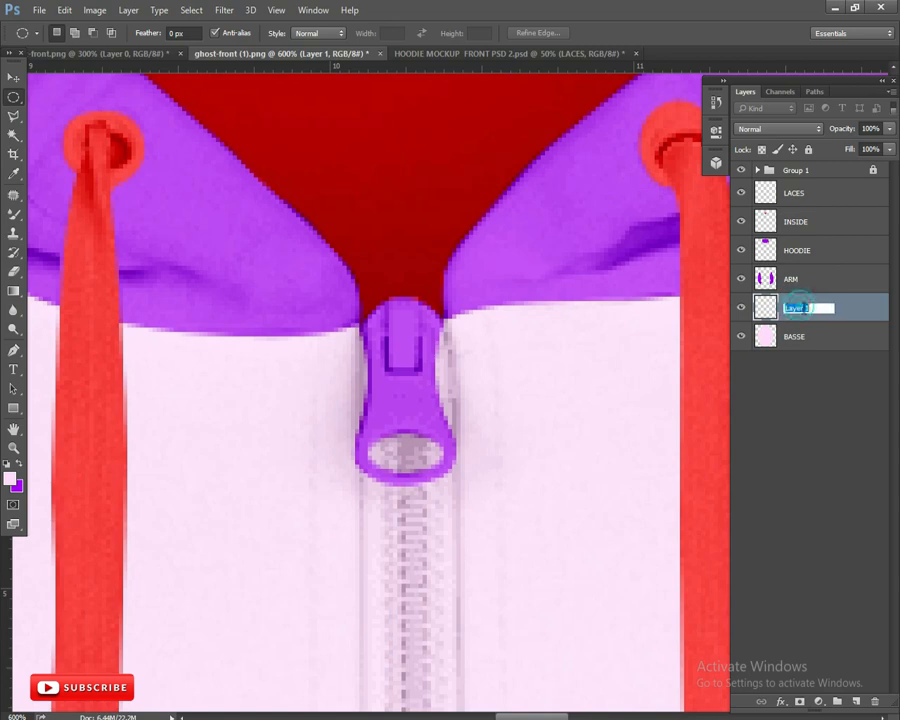
{"action": "type", "text": "ZIP"}
{"action": "key", "text": "Return"}
- Start a pen path beside the zip pull and run it down the left edge of the upper zipper strip
{"action": "key", "text": "ctrl+minus"}
{"action": "key", "text": "ctrl+minus"}
{"action": "key", "text": "ctrl+minus"}
{"action": "key", "text": "ctrl+minus"}
{"action": "key", "text": "ctrl+minus"}
{"action": "key", "text": "ctrl+minus"}
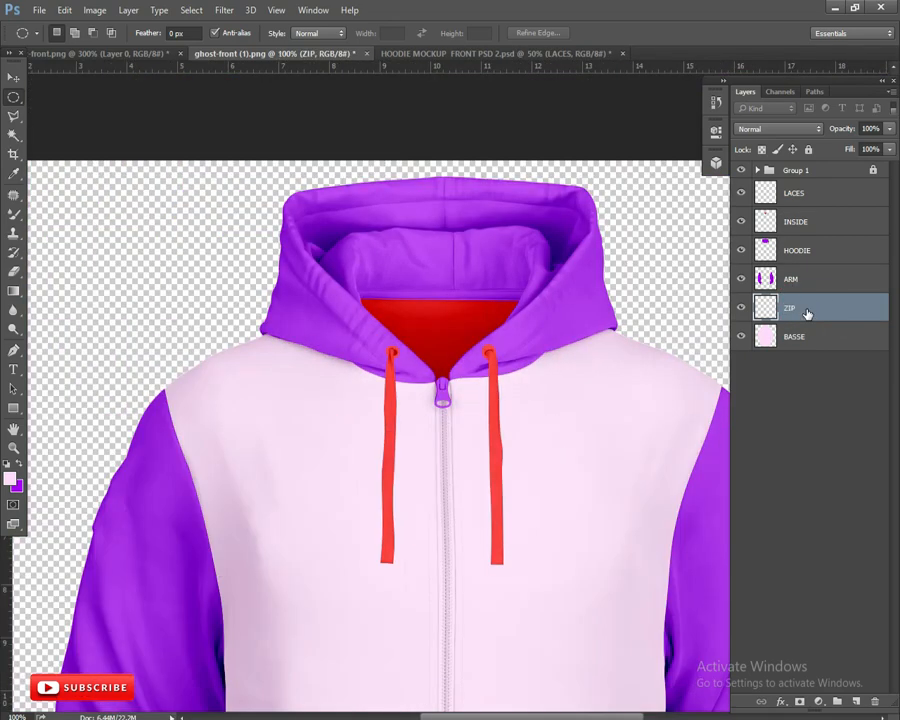
{"action": "key", "text": "ctrl+minus"}
{"action": "key", "text": "ctrl+plus"}
{"action": "key", "text": "ctrl+plus"}
{"action": "left_click_drag", "start_coordinate": [440, 213], "coordinate": [373, 530]}
{"action": "key", "text": "ctrl+plus"}
{"action": "key", "text": "ctrl+plus"}
{"action": "key", "text": "p"}
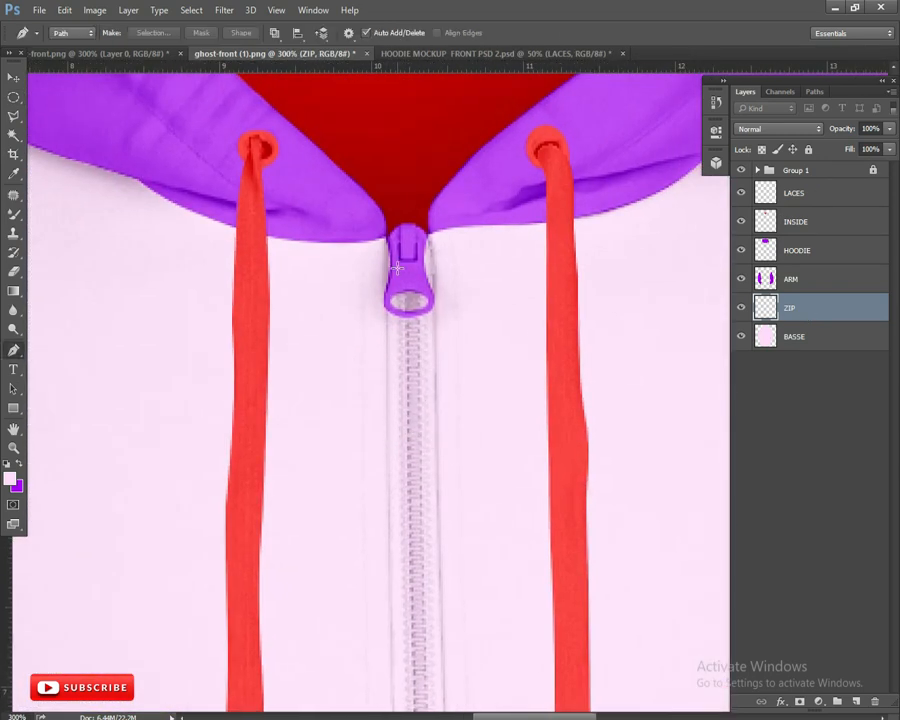
{"action": "key", "text": "ctrl+plus"}
{"action": "left_click", "coordinate": [369, 195]}
{"action": "left_click_drag", "start_coordinate": [389, 592], "coordinate": [398, 543]}
{"action": "left_click", "coordinate": [388, 580]}
- Continue the path down the zipper's left edge across the chest and past the upper pocket seam
{"action": "left_click_drag", "start_coordinate": [387, 414], "coordinate": [388, 554]}
{"action": "left_click", "coordinate": [382, 356]}
{"action": "left_click_drag", "start_coordinate": [384, 600], "coordinate": [341, 210]}
{"action": "left_click_drag", "start_coordinate": [374, 510], "coordinate": [362, 399]}
{"action": "left_click", "coordinate": [337, 508]}
{"action": "left_click_drag", "start_coordinate": [344, 605], "coordinate": [331, 240]}
{"action": "left_click_drag", "start_coordinate": [329, 530], "coordinate": [320, 517]}
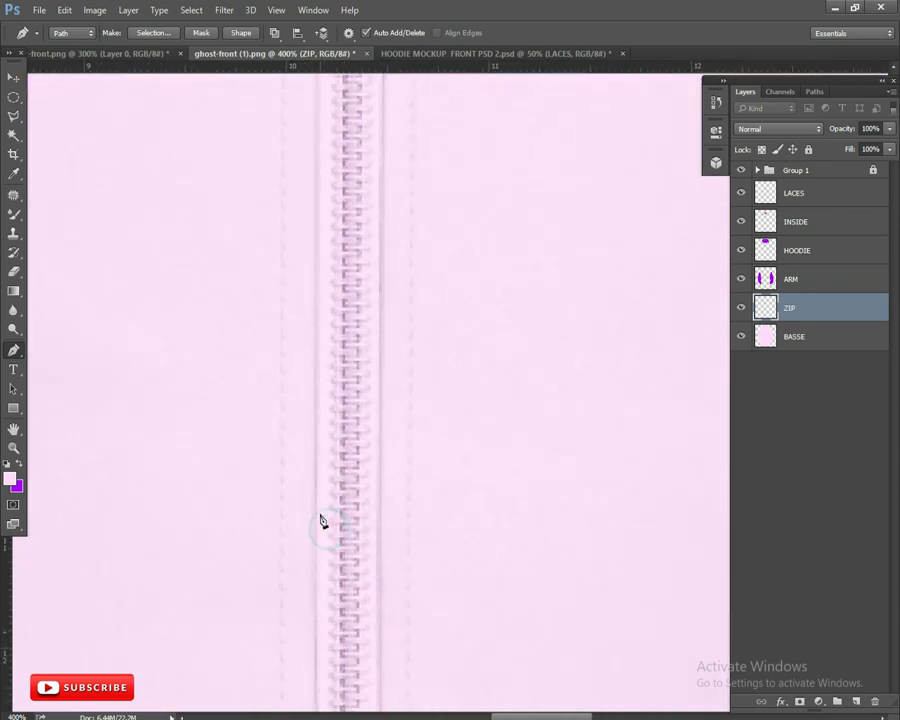
{"action": "left_click", "coordinate": [317, 525]}
{"action": "left_click_drag", "start_coordinate": [329, 600], "coordinate": [325, 387]}
{"action": "left_click_drag", "start_coordinate": [332, 633], "coordinate": [318, 200]}
{"action": "left_click", "coordinate": [301, 541]}
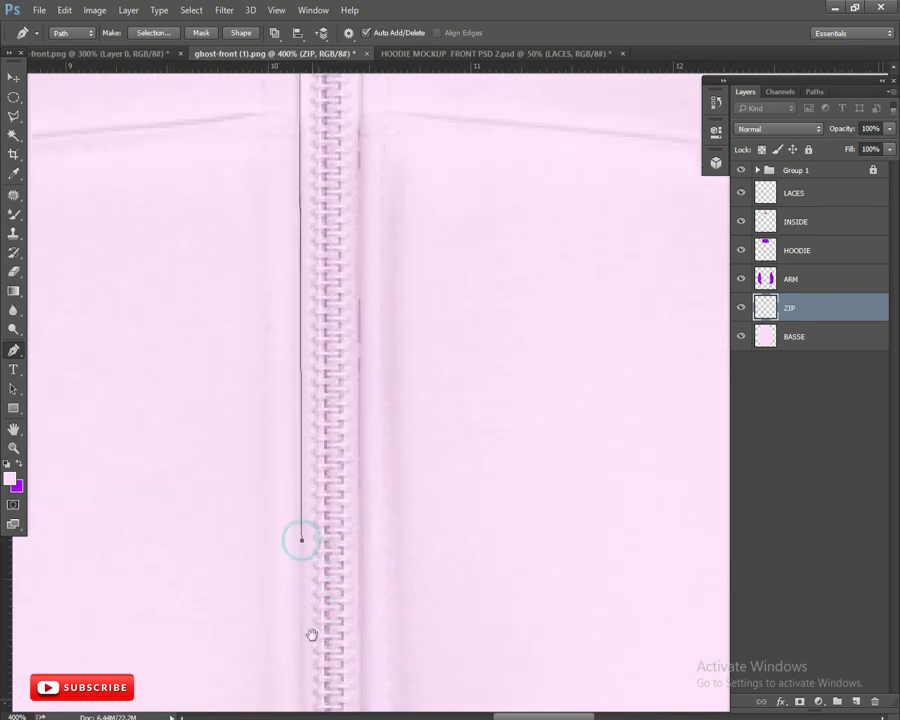
- Follow the zipper's left edge through the pocket area and waistband down to the hem
{"action": "left_click_drag", "start_coordinate": [311, 635], "coordinate": [305, 330]}
{"action": "left_click_drag", "start_coordinate": [306, 537], "coordinate": [305, 472]}
{"action": "left_click", "coordinate": [289, 508]}
{"action": "left_click_drag", "start_coordinate": [299, 637], "coordinate": [293, 266]}
{"action": "left_click", "coordinate": [280, 520]}
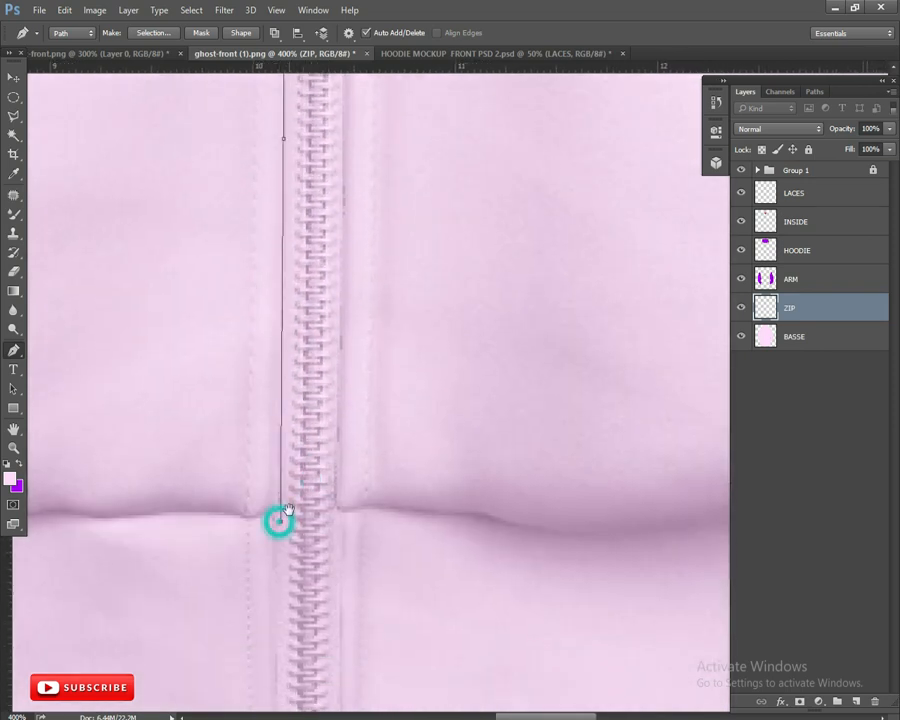
{"action": "left_click_drag", "start_coordinate": [287, 589], "coordinate": [287, 513]}
{"action": "left_click_drag", "start_coordinate": [281, 450], "coordinate": [276, 451]}
{"action": "left_click_drag", "start_coordinate": [304, 566], "coordinate": [298, 340]}
{"action": "left_click", "coordinate": [274, 549]}
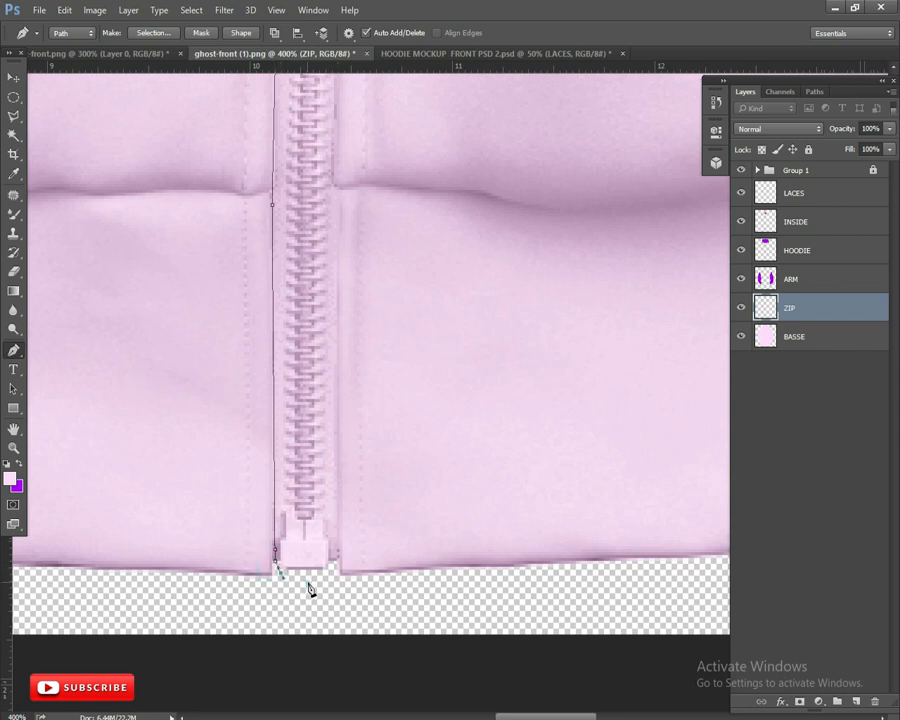
- Route the path around the zipper's bottom end and up its right edge through the waistband
{"action": "left_click", "coordinate": [341, 455]}
{"action": "left_click_drag", "start_coordinate": [336, 320], "coordinate": [343, 395]}
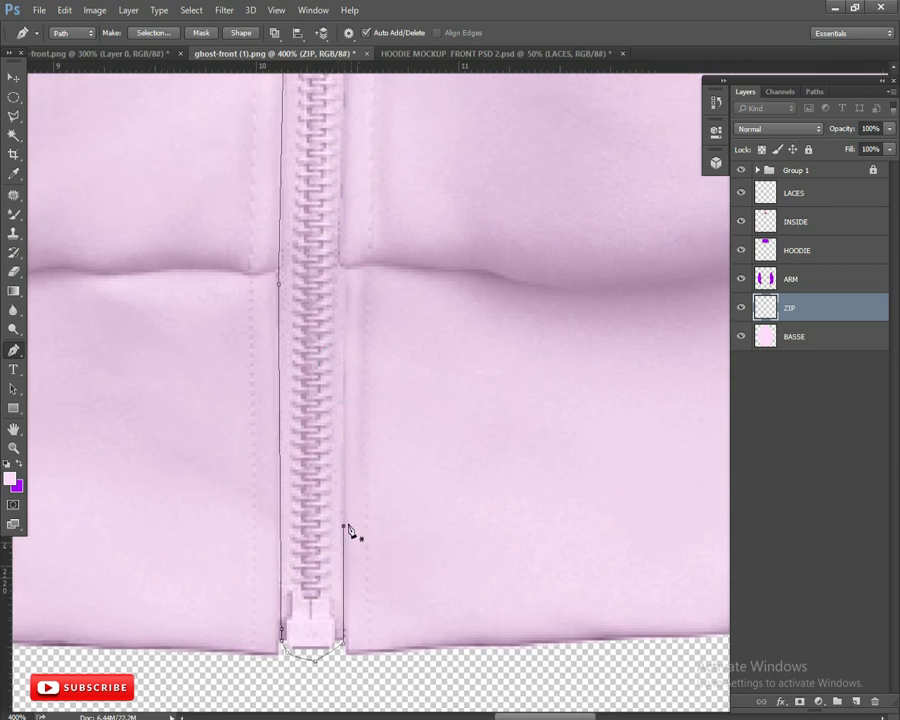
{"action": "left_click_drag", "start_coordinate": [344, 255], "coordinate": [342, 422]}
{"action": "left_click", "coordinate": [338, 428]}
{"action": "left_click_drag", "start_coordinate": [337, 218], "coordinate": [340, 386]}
{"action": "left_click", "coordinate": [347, 205]}
- Continue the path up the zipper's right edge from the pocket area to the chest beside the laces
{"action": "left_click_drag", "start_coordinate": [355, 176], "coordinate": [358, 509]}
{"action": "left_click_drag", "start_coordinate": [359, 273], "coordinate": [358, 378]}
{"action": "left_click", "coordinate": [349, 242]}
{"action": "left_click_drag", "start_coordinate": [350, 177], "coordinate": [350, 556]}
{"action": "left_click", "coordinate": [349, 247]}
{"action": "left_click_drag", "start_coordinate": [349, 171], "coordinate": [350, 357]}
{"action": "left_click", "coordinate": [354, 257]}
{"action": "left_click_drag", "start_coordinate": [352, 191], "coordinate": [353, 297]}
{"action": "left_click_drag", "start_coordinate": [353, 229], "coordinate": [355, 320]}
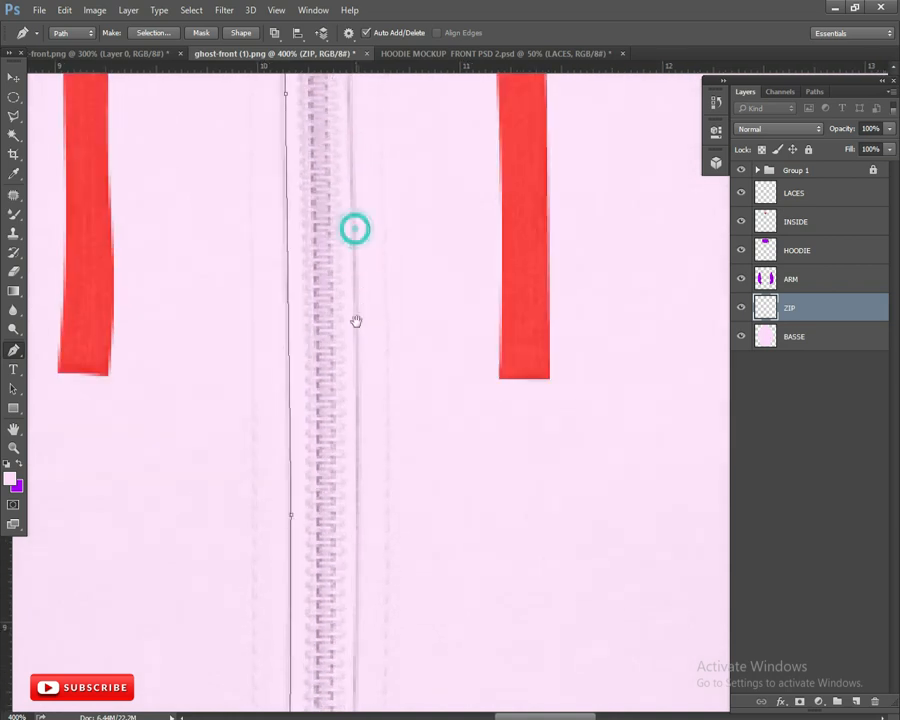
{"action": "left_click", "coordinate": [353, 312]}
{"action": "left_click", "coordinate": [354, 560]}
- Follow the zipper's right edge up to the zip pull and close the outline at the neckline
{"action": "left_click_drag", "start_coordinate": [354, 221], "coordinate": [361, 552]}
{"action": "left_click", "coordinate": [354, 267]}
{"action": "left_click_drag", "start_coordinate": [355, 283], "coordinate": [356, 538]}
{"action": "left_click", "coordinate": [343, 290]}
{"action": "left_click_drag", "start_coordinate": [346, 353], "coordinate": [353, 450]}
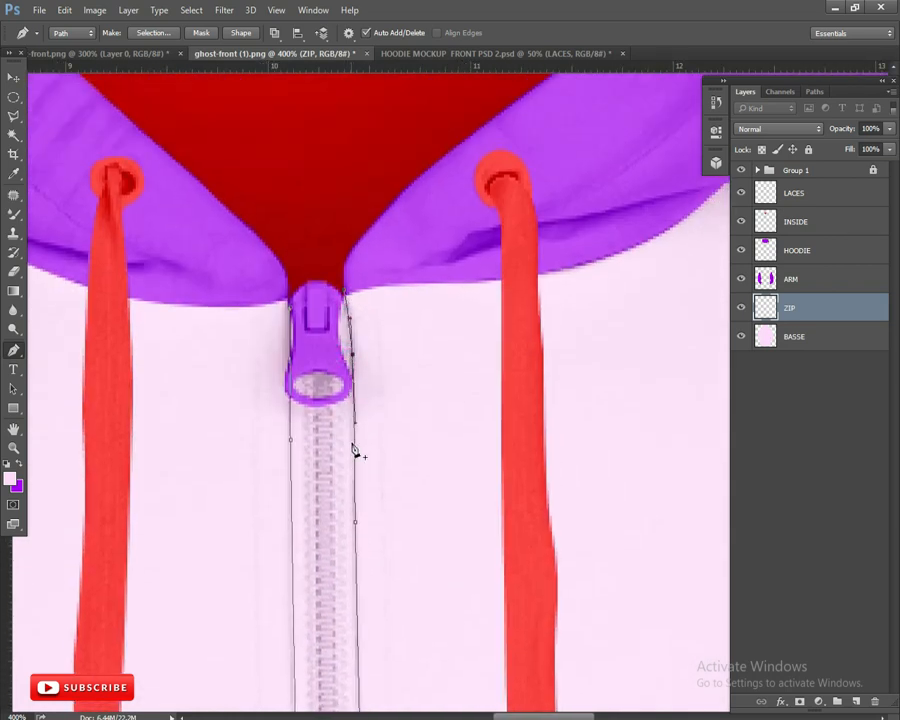
{"action": "left_click", "coordinate": [300, 276]}
- Convert the outline to a selection and copy the zipper strip from BASSE to a new layer
{"action": "key", "text": "ctrl+Return"}
{"action": "left_click", "coordinate": [834, 338]}
{"action": "key", "text": "ctrl+j"}
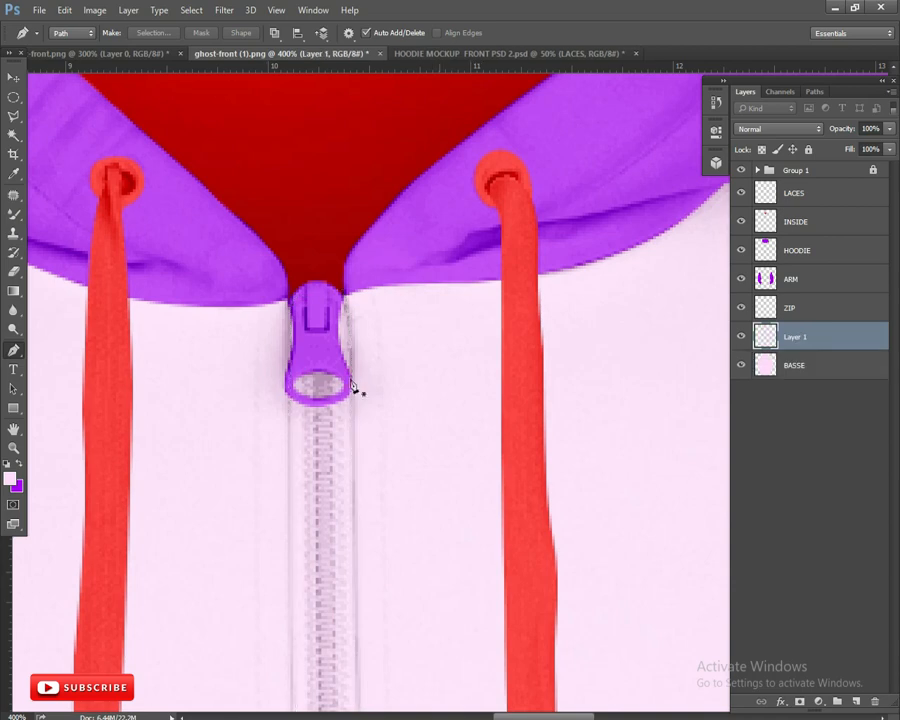
- Set the background colour to blue 0006f9 and fill the zipper strip with it
{"action": "left_click", "coordinate": [18, 490]}
{"action": "left_click", "coordinate": [578, 247]}
{"action": "left_click_drag", "start_coordinate": [512, 231], "coordinate": [652, 191]}
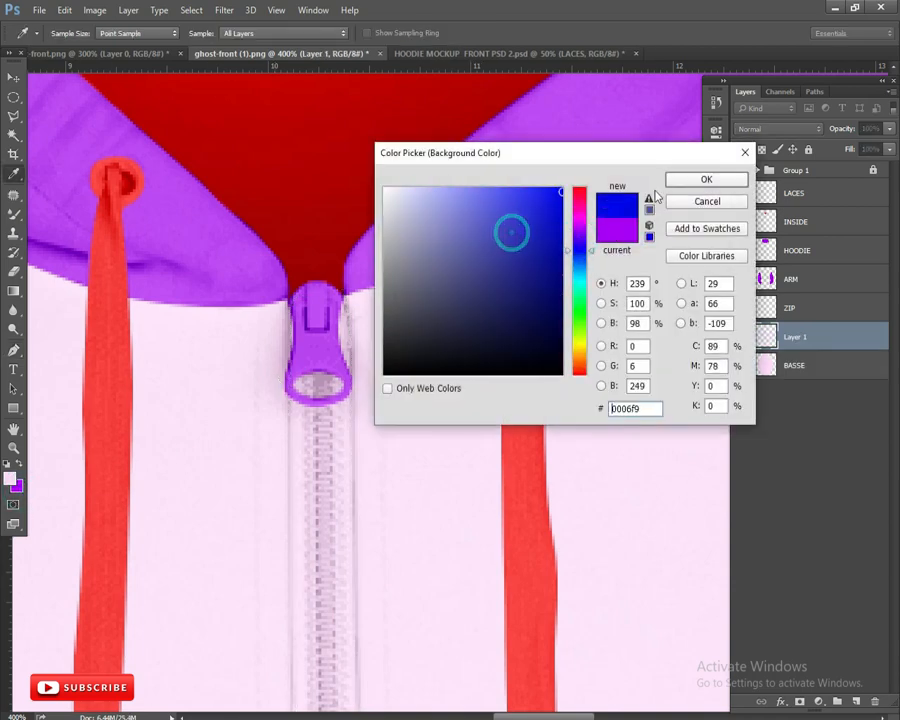
{"action": "left_click", "coordinate": [702, 185]}
{"action": "key", "text": "ctrl+shift+BackSpace"}
{"action": "key", "text": "ctrl+0"}
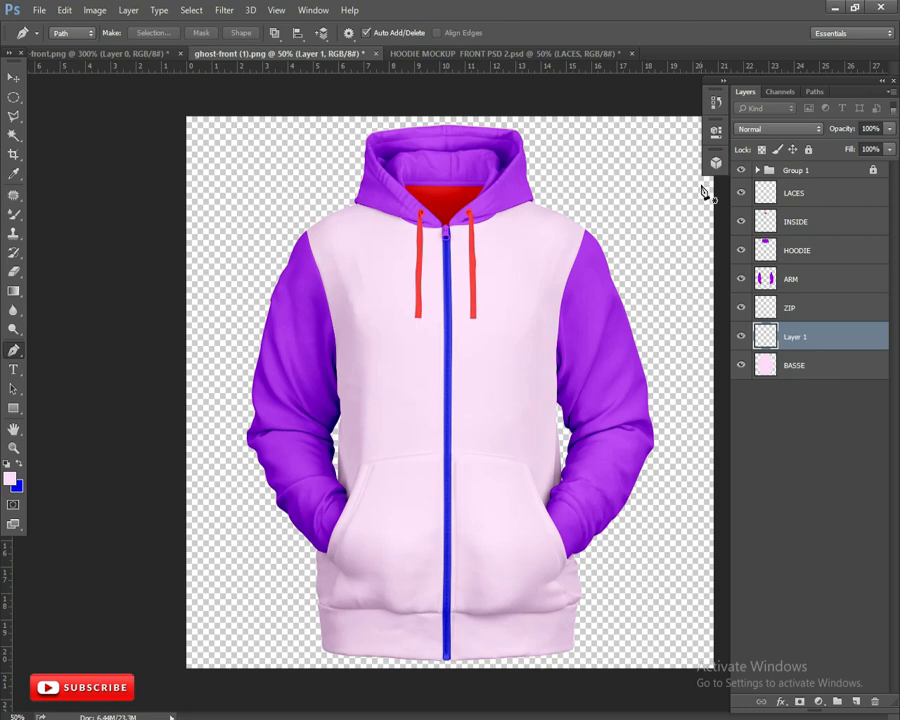
- Examine the blue zipper and the surrounding pocket area up close along the hoodie front
{"action": "key", "text": "ctrl+plus"}
{"action": "left_click_drag", "start_coordinate": [530, 239], "coordinate": [477, 291]}
{"action": "left_click", "coordinate": [15, 79]}
{"action": "left_click_drag", "start_coordinate": [431, 598], "coordinate": [426, 330]}
{"action": "left_click_drag", "start_coordinate": [404, 330], "coordinate": [404, 448]}
{"action": "left_click_drag", "start_coordinate": [609, 344], "coordinate": [611, 435]}
{"action": "left_click_drag", "start_coordinate": [600, 461], "coordinate": [599, 439]}
{"action": "key", "text": "ctrl+plus"}
{"action": "key", "text": "ctrl+plus"}
{"action": "key", "text": "ctrl+plus"}
{"action": "key", "text": "ctrl+plus"}
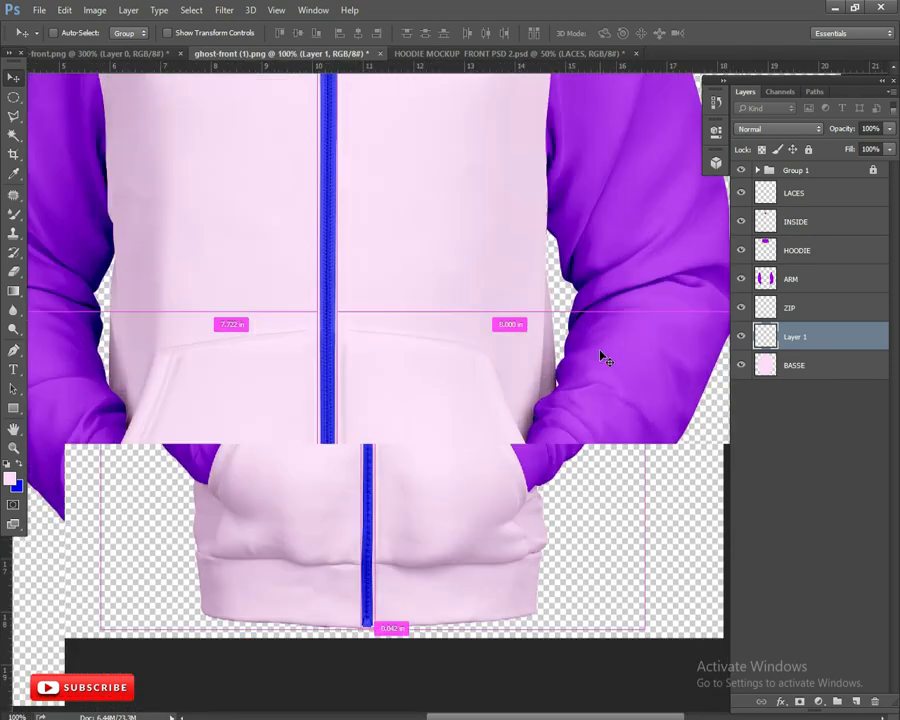
{"action": "left_click_drag", "start_coordinate": [612, 291], "coordinate": [581, 397]}
- Rename the blue zipper strip layer ZIPER
{"action": "left_click", "coordinate": [807, 357]}
{"action": "double_click", "coordinate": [805, 338]}
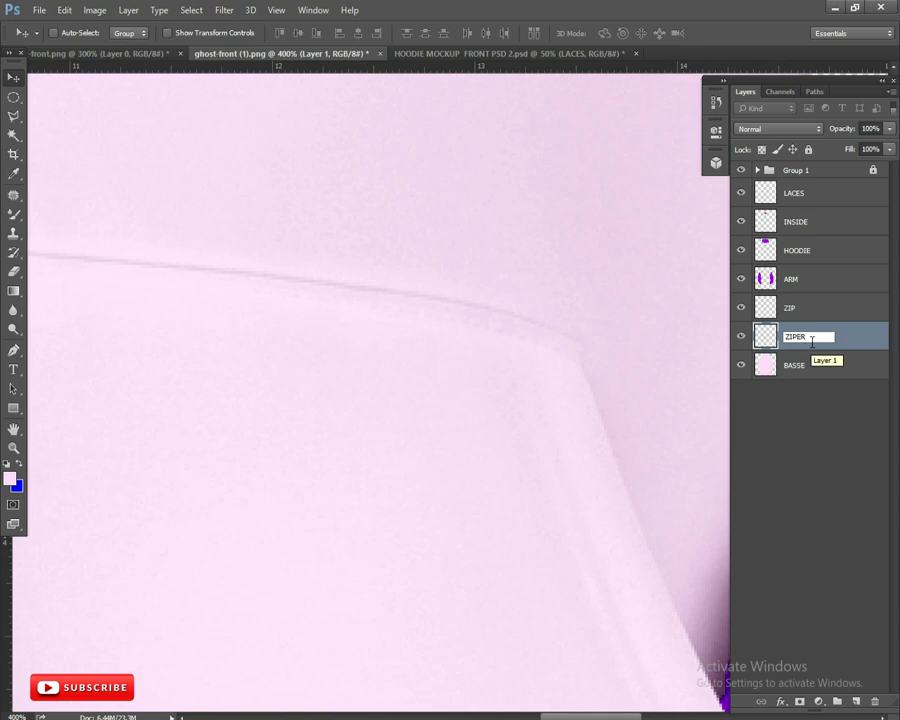
{"action": "key", "text": "Return"}
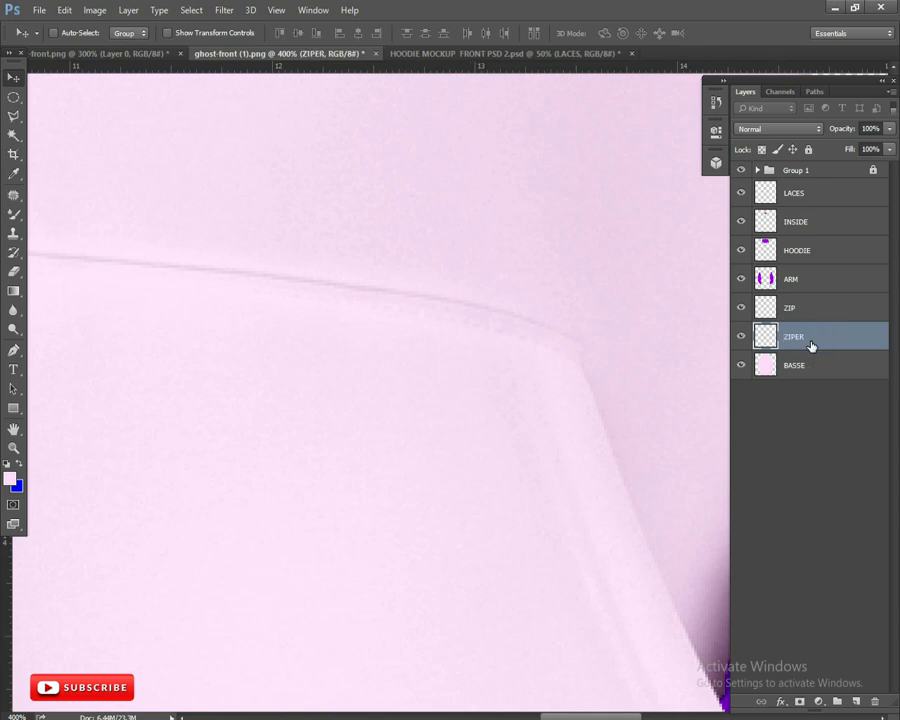
- On the BASSE layer, start a pen path on the upper seam of the left pocket near its outer corner
{"action": "key", "text": "ctrl+minus"}
{"action": "key", "text": "ctrl+minus"}
{"action": "key", "text": "ctrl+minus"}
{"action": "key", "text": "ctrl+minus"}
{"action": "key", "text": "ctrl+minus"}
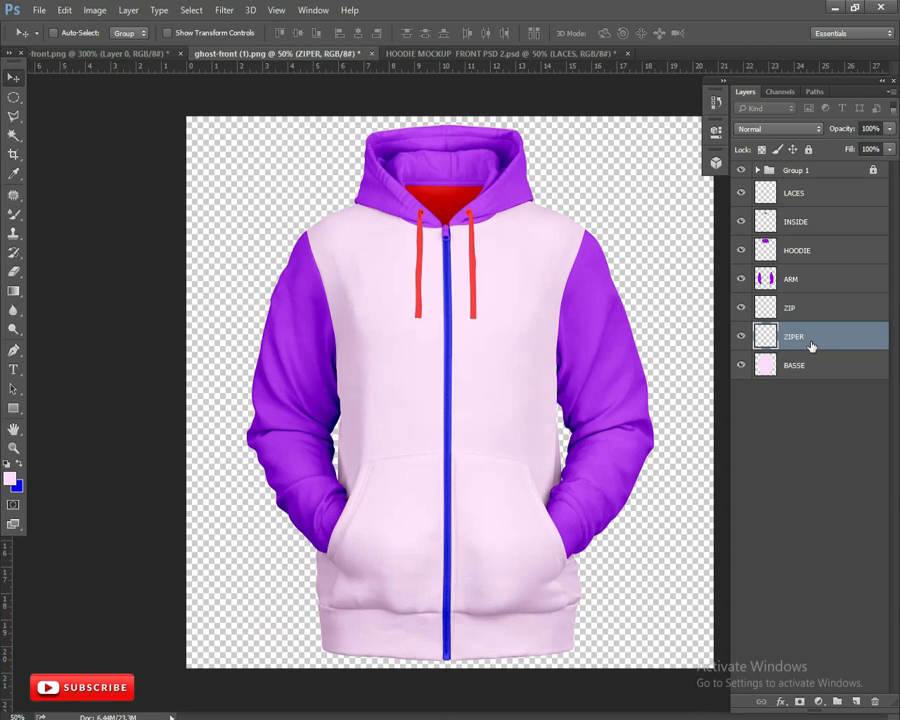
{"action": "key", "text": "ctrl+plus"}
{"action": "left_click_drag", "start_coordinate": [520, 448], "coordinate": [524, 422]}
{"action": "key", "text": "ctrl+plus"}
{"action": "key", "text": "ctrl+plus"}
{"action": "left_click_drag", "start_coordinate": [469, 543], "coordinate": [637, 377]}
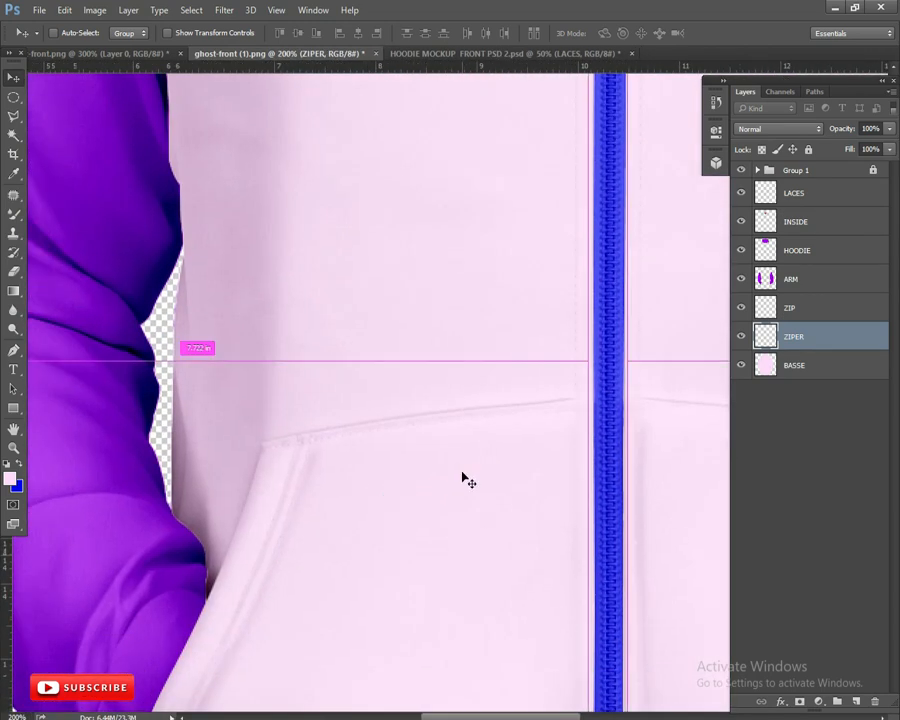
{"action": "key", "text": "ctrl+plus"}
{"action": "key", "text": "ctrl+plus"}
{"action": "left_click", "coordinate": [790, 372]}
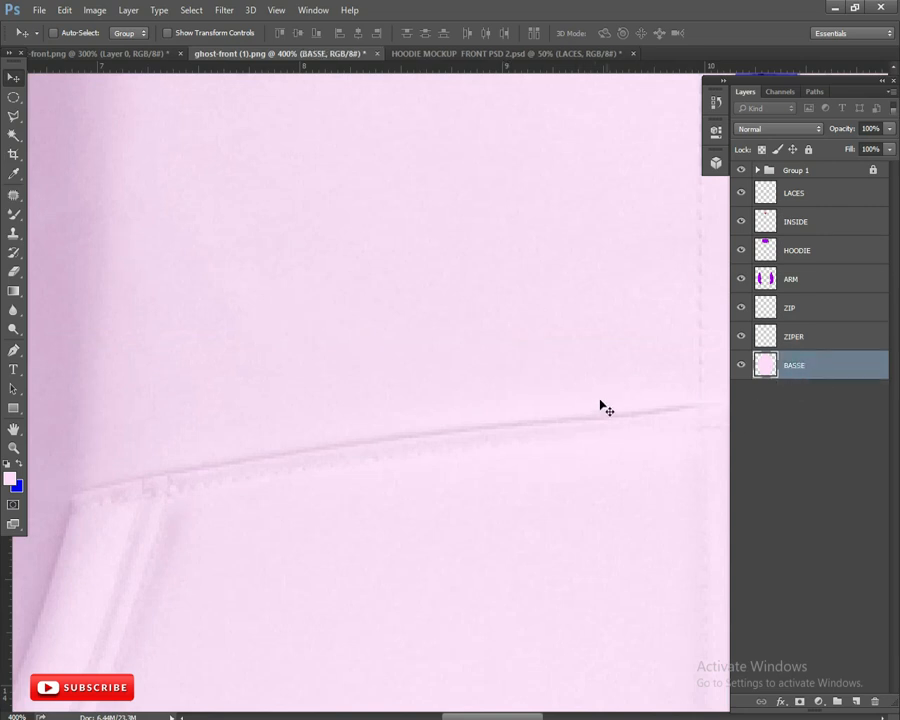
{"action": "key", "text": "p"}
{"action": "scroll", "coordinate": [446, 406], "scroll_direction": "right", "scroll_amount": 5}
{"action": "key", "text": "Tab"}
{"action": "key", "text": "Tab"}
{"action": "key", "text": "ctrl+plus"}
{"action": "left_click_drag", "start_coordinate": [250, 440], "coordinate": [818, 334]}
{"action": "left_click_drag", "start_coordinate": [300, 418], "coordinate": [353, 403]}
{"action": "left_click", "coordinate": [333, 410]}
- Trace the left pocket's upper seam with the path to the edge of the zipper
{"action": "left_click_drag", "start_coordinate": [700, 356], "coordinate": [374, 410]}
{"action": "left_click", "coordinate": [414, 444]}
{"action": "left_click_drag", "start_coordinate": [412, 442], "coordinate": [404, 428]}
{"action": "left_click_drag", "start_coordinate": [711, 422], "coordinate": [372, 466]}
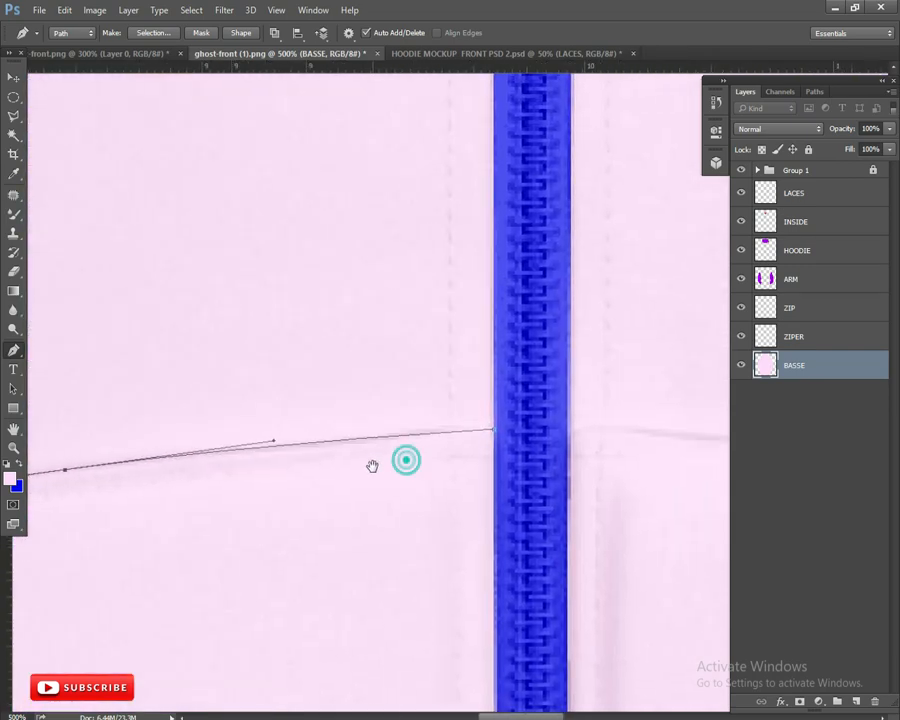
- Continue the pocket path from the left pocket's upper outer corner down its slanted opening to the purple sleeve
{"action": "left_click_drag", "start_coordinate": [173, 450], "coordinate": [799, 400]}
{"action": "left_click", "coordinate": [380, 478]}
{"action": "left_click_drag", "start_coordinate": [380, 478], "coordinate": [376, 471]}
{"action": "left_click_drag", "start_coordinate": [240, 700], "coordinate": [445, 163]}
{"action": "left_click", "coordinate": [297, 450]}
{"action": "left_click_drag", "start_coordinate": [426, 120], "coordinate": [426, 391]}
{"action": "left_click", "coordinate": [401, 395]}
{"action": "left_click_drag", "start_coordinate": [356, 515], "coordinate": [370, 365]}
{"action": "left_click_drag", "start_coordinate": [362, 416], "coordinate": [362, 427]}
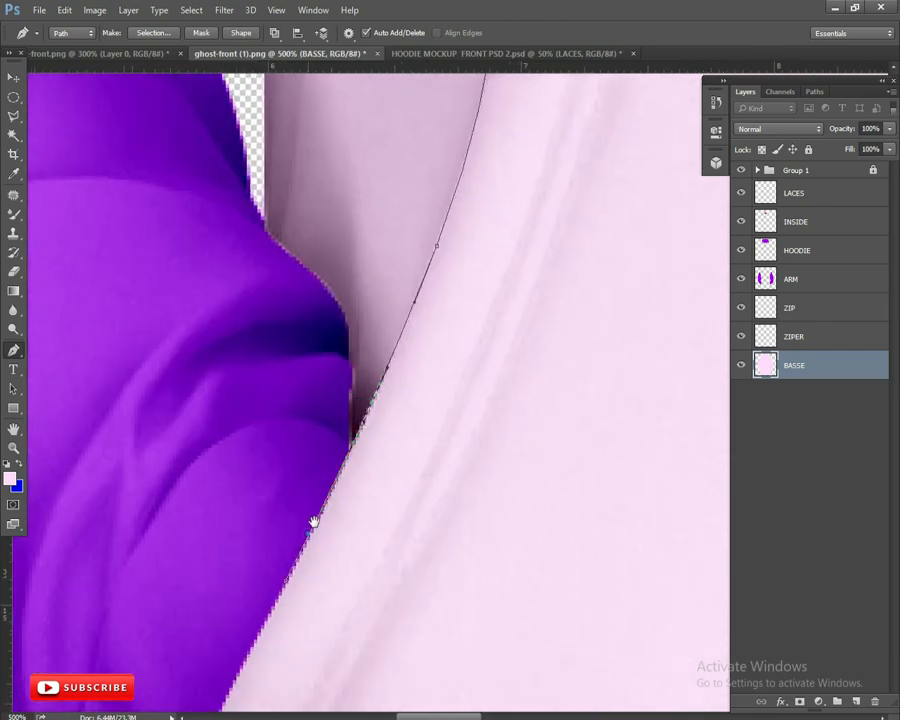
{"action": "left_click_drag", "start_coordinate": [312, 520], "coordinate": [378, 420]}
{"action": "left_click", "coordinate": [384, 408]}
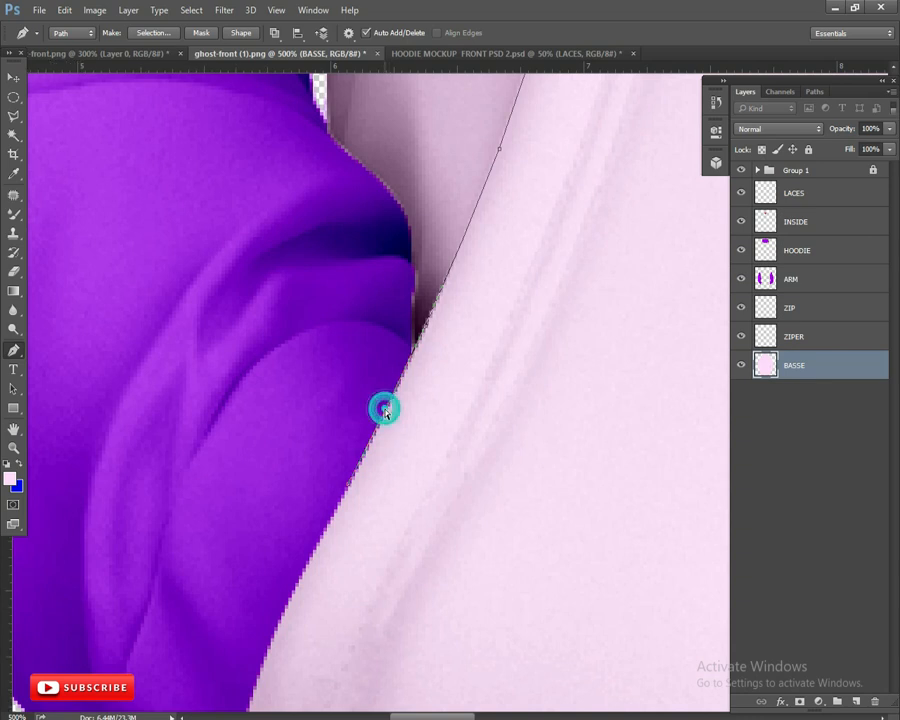
- Trace the left pocket opening along the purple sleeve edge down to the opening's lower end
{"action": "left_click_drag", "start_coordinate": [313, 545], "coordinate": [399, 92]}
{"action": "left_click", "coordinate": [399, 510]}
{"action": "left_click_drag", "start_coordinate": [414, 390], "coordinate": [308, 443]}
{"action": "left_click", "coordinate": [408, 426]}
{"action": "left_click_drag", "start_coordinate": [338, 342], "coordinate": [338, 413]}
{"action": "left_click", "coordinate": [357, 318]}
{"action": "left_click_drag", "start_coordinate": [357, 318], "coordinate": [352, 316]}
{"action": "left_click_drag", "start_coordinate": [412, 225], "coordinate": [389, 282]}
{"action": "left_click", "coordinate": [378, 265]}
{"action": "left_click_drag", "start_coordinate": [344, 475], "coordinate": [336, 222]}
{"action": "left_click", "coordinate": [309, 383]}
{"action": "left_click_drag", "start_coordinate": [404, 515], "coordinate": [351, 359]}
{"action": "left_click", "coordinate": [366, 328]}
- Extend the path around the notch below the sleeve and down the left pocket's outer side to the hem seam
{"action": "left_click_drag", "start_coordinate": [257, 640], "coordinate": [269, 471]}
{"action": "left_click", "coordinate": [288, 402]}
{"action": "left_click_drag", "start_coordinate": [347, 259], "coordinate": [343, 329]}
{"action": "left_click", "coordinate": [351, 282]}
{"action": "left_click_drag", "start_coordinate": [351, 282], "coordinate": [337, 283]}
{"action": "left_click_drag", "start_coordinate": [323, 410], "coordinate": [323, 388]}
{"action": "left_click", "coordinate": [298, 383]}
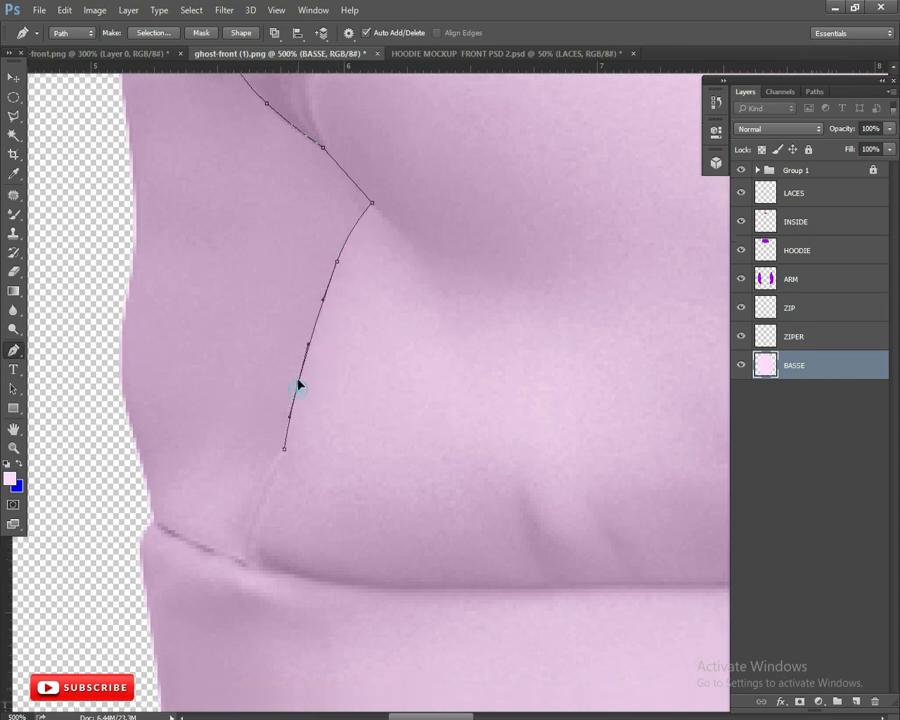
{"action": "scroll", "coordinate": [270, 450], "scroll_direction": "down", "scroll_amount": 2}
{"action": "left_click_drag", "start_coordinate": [266, 457], "coordinate": [245, 466]}
- Run the path along the pockets' lower edge, across the zipper, towards the right pocket's outer corner
{"action": "left_click_drag", "start_coordinate": [483, 556], "coordinate": [120, 556]}
{"action": "left_click_drag", "start_coordinate": [510, 548], "coordinate": [332, 577]}
{"action": "left_click_drag", "start_coordinate": [68, 566], "coordinate": [133, 520]}
{"action": "left_click_drag", "start_coordinate": [514, 538], "coordinate": [112, 543]}
{"action": "left_click_drag", "start_coordinate": [454, 558], "coordinate": [459, 558]}
{"action": "left_click_drag", "start_coordinate": [576, 548], "coordinate": [422, 540]}
{"action": "left_click", "coordinate": [591, 573]}
{"action": "left_click_drag", "start_coordinate": [621, 573], "coordinate": [180, 576]}
{"action": "left_click_drag", "start_coordinate": [706, 580], "coordinate": [150, 577]}
- Place the right pocket's lower outer corner and trace up its outer side
{"action": "left_click_drag", "start_coordinate": [542, 572], "coordinate": [472, 551]}
{"action": "left_click", "coordinate": [508, 490]}
{"action": "left_click_drag", "start_coordinate": [309, 505], "coordinate": [316, 529]}
{"action": "left_click_drag", "start_coordinate": [518, 355], "coordinate": [486, 487]}
{"action": "left_click", "coordinate": [490, 505]}
{"action": "left_click", "coordinate": [452, 424]}
{"action": "left_click_drag", "start_coordinate": [386, 332], "coordinate": [454, 521]}
{"action": "left_click", "coordinate": [413, 362]}
- Curve the path from the right pocket's side notch up to the tip of the purple sleeve
{"action": "scroll", "coordinate": [495, 405], "scroll_direction": "up", "scroll_amount": 3}
{"action": "left_click", "coordinate": [458, 440]}
{"action": "left_click", "coordinate": [507, 310]}
{"action": "left_click", "coordinate": [492, 404]}
{"action": "left_click_drag", "start_coordinate": [492, 404], "coordinate": [517, 414]}
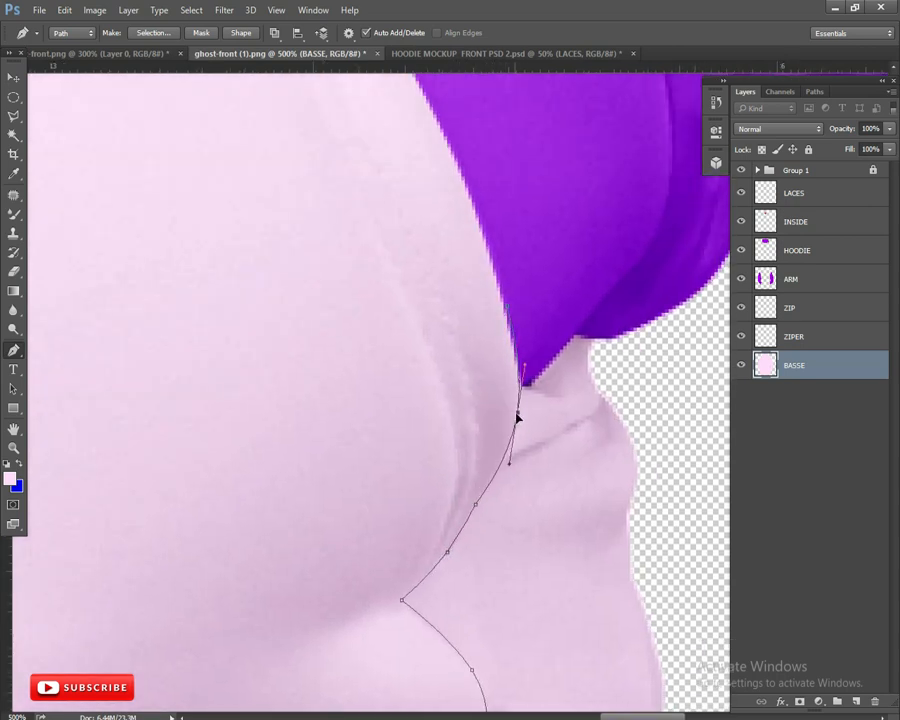
- Follow the boundary between the right pocket opening and the purple sleeve upwards with the path
{"action": "scroll", "coordinate": [514, 392], "scroll_direction": "up", "scroll_amount": 1}
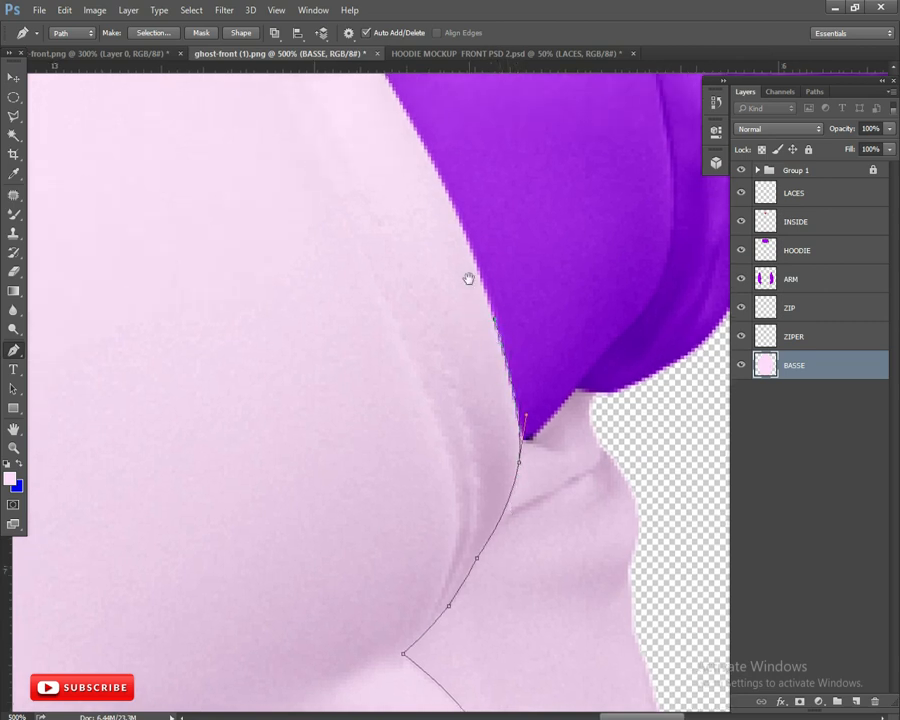
{"action": "left_click_drag", "start_coordinate": [360, 208], "coordinate": [559, 598]}
{"action": "left_click", "coordinate": [428, 151]}
{"action": "left_click_drag", "start_coordinate": [534, 358], "coordinate": [478, 291]}
{"action": "left_click", "coordinate": [433, 209]}
{"action": "left_click_drag", "start_coordinate": [433, 209], "coordinate": [425, 206]}
{"action": "left_click_drag", "start_coordinate": [560, 450], "coordinate": [506, 378]}
{"action": "left_click", "coordinate": [488, 370]}
- Trace the remaining right pocket opening up to its upper outer corner
{"action": "left_click_drag", "start_coordinate": [440, 255], "coordinate": [439, 254]}
{"action": "left_click_drag", "start_coordinate": [505, 381], "coordinate": [512, 390]}
{"action": "left_click_drag", "start_coordinate": [420, 207], "coordinate": [476, 322]}
{"action": "left_click", "coordinate": [484, 312]}
{"action": "left_click_drag", "start_coordinate": [498, 366], "coordinate": [486, 334]}
{"action": "left_click", "coordinate": [490, 329]}
{"action": "left_click_drag", "start_coordinate": [490, 329], "coordinate": [486, 329]}
- Trace the right pocket's upper seam to the zipper and close the path around both pockets
{"action": "left_click_drag", "start_coordinate": [237, 197], "coordinate": [523, 305]}
{"action": "left_click", "coordinate": [289, 295]}
{"action": "left_click_drag", "start_coordinate": [672, 388], "coordinate": [430, 287]}
{"action": "left_click", "coordinate": [433, 311]}
{"action": "left_click_drag", "start_coordinate": [322, 262], "coordinate": [491, 274]}
{"action": "left_click", "coordinate": [391, 266]}
{"action": "left_click_drag", "start_coordinate": [60, 232], "coordinate": [281, 232]}
{"action": "left_click", "coordinate": [332, 237]}
{"action": "left_click", "coordinate": [434, 243]}
{"action": "left_click_drag", "start_coordinate": [434, 243], "coordinate": [420, 237]}
{"action": "left_click_drag", "start_coordinate": [300, 242], "coordinate": [434, 245]}
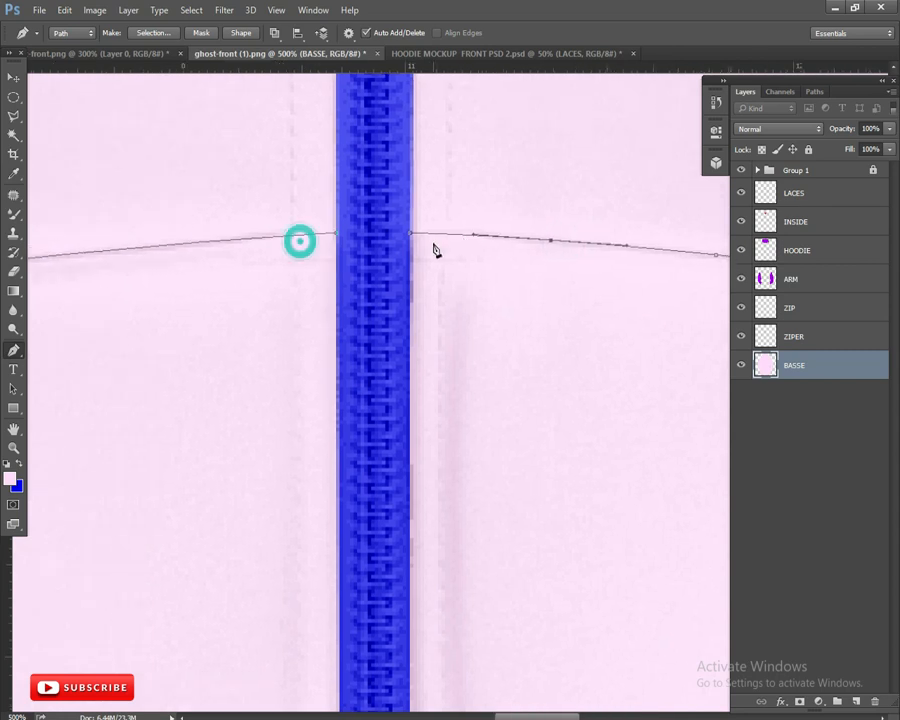
- Turn the pocket path into a selection, copy it to a new layer and name the layer POCKET
{"action": "key", "text": "ctrl+Return"}
{"action": "key", "text": "ctrl+j"}
{"action": "double_click", "coordinate": [797, 365]}
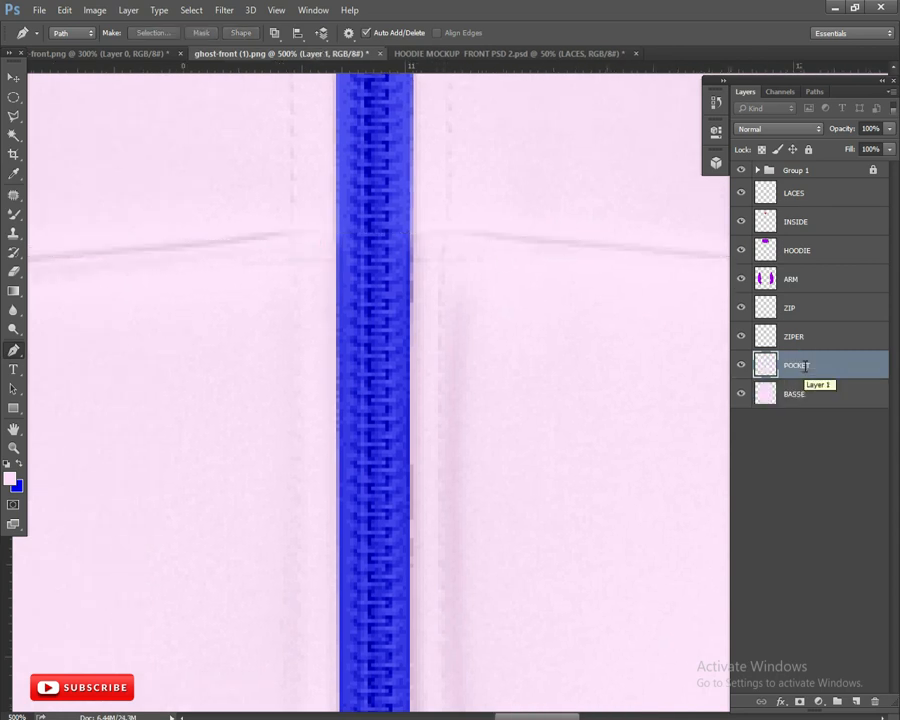
{"action": "key", "text": "Return"}
- Set the background color to 00dff9 and fill the pocket shape with it
{"action": "left_click", "coordinate": [16, 486]}
{"action": "type", "text": "00dff9"}
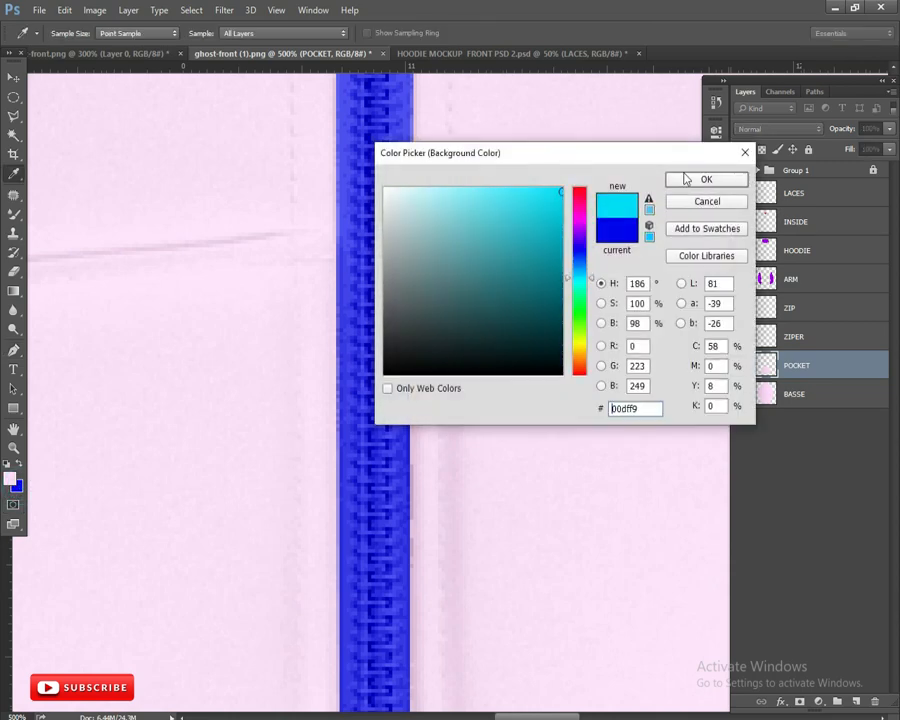
{"action": "left_click", "coordinate": [704, 179]}
{"action": "key", "text": "ctrl+BackSpace"}
{"action": "key", "text": "ctrl+minus"}
{"action": "key", "text": "ctrl+minus"}
{"action": "key", "text": "ctrl+minus"}
{"action": "key", "text": "ctrl+minus"}
{"action": "key", "text": "ctrl+minus"}
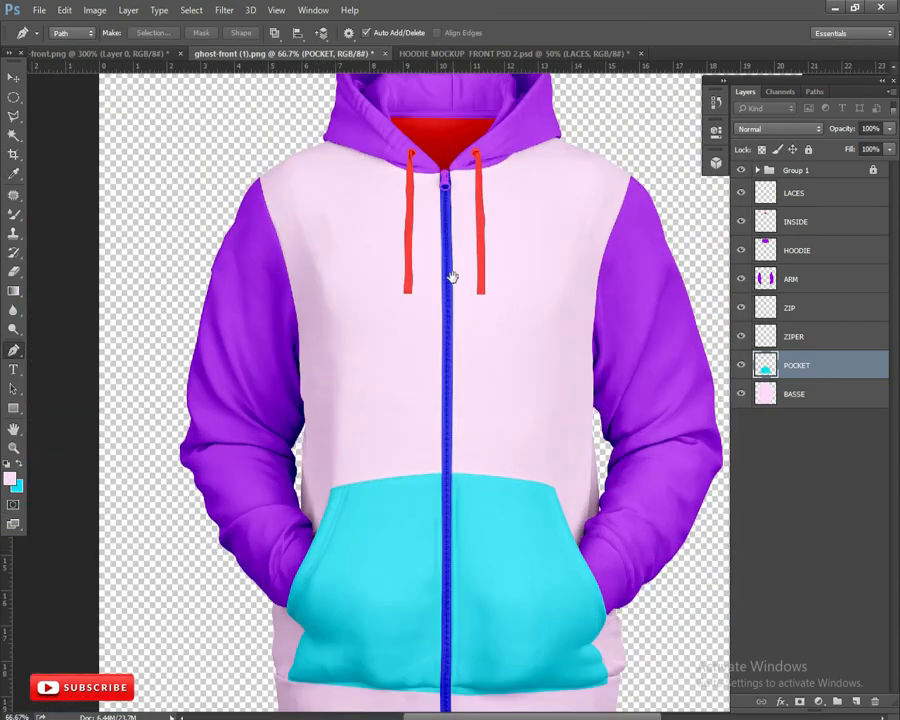
- On the BASSE layer, start a pen path at the left outer end of the hem seam and follow it under the pocket
{"action": "left_click_drag", "start_coordinate": [446, 608], "coordinate": [440, 296]}
{"action": "key", "text": "ctrl+plus"}
{"action": "key", "text": "ctrl+plus"}
{"action": "key", "text": "ctrl+plus"}
{"action": "left_click_drag", "start_coordinate": [251, 322], "coordinate": [640, 340]}
{"action": "left_click_drag", "start_coordinate": [266, 334], "coordinate": [475, 346]}
{"action": "key", "text": "ctrl+plus"}
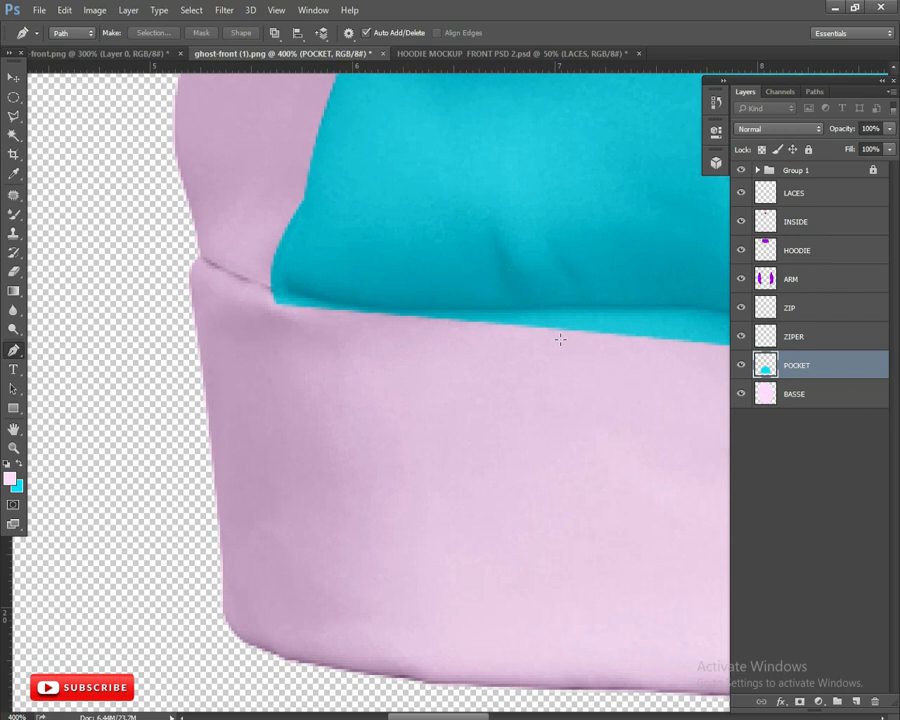
{"action": "key", "text": "alt+bracketleft"}
{"action": "left_click", "coordinate": [188, 249]}
{"action": "key", "text": "ctrl+plus"}
{"action": "left_click", "coordinate": [286, 279]}
{"action": "mouse_move", "coordinate": [183, 238]}
{"action": "left_mouse_down"}
{"action": "mouse_move", "coordinate": [261, 285]}
{"action": "mouse_move", "coordinate": [258, 294]}
{"action": "left_mouse_up"}
{"action": "left_click_drag", "start_coordinate": [488, 299], "coordinate": [419, 297]}
- Trace the hem seam with curved segments along the left pocket's lower edge
{"action": "left_click_drag", "start_coordinate": [460, 334], "coordinate": [72, 334]}
{"action": "left_click", "coordinate": [407, 333]}
{"action": "left_click_drag", "start_coordinate": [408, 333], "coordinate": [536, 333]}
{"action": "left_click_drag", "start_coordinate": [426, 329], "coordinate": [443, 329]}
{"action": "mouse_move", "coordinate": [316, 331]}
{"action": "left_mouse_down"}
{"action": "mouse_move", "coordinate": [442, 329]}
{"action": "mouse_move", "coordinate": [313, 332]}
{"action": "left_mouse_up"}
{"action": "left_click_drag", "start_coordinate": [680, 349], "coordinate": [206, 341]}
{"action": "left_click_drag", "start_coordinate": [436, 351], "coordinate": [468, 343]}
{"action": "left_click", "coordinate": [444, 344]}
- Continue the hem seam path, following its bends, to the left edge of the zipper
{"action": "left_click", "coordinate": [393, 328]}
{"action": "left_click_drag", "start_coordinate": [393, 328], "coordinate": [394, 355]}
{"action": "left_click_drag", "start_coordinate": [448, 356], "coordinate": [225, 358]}
{"action": "left_click", "coordinate": [519, 349]}
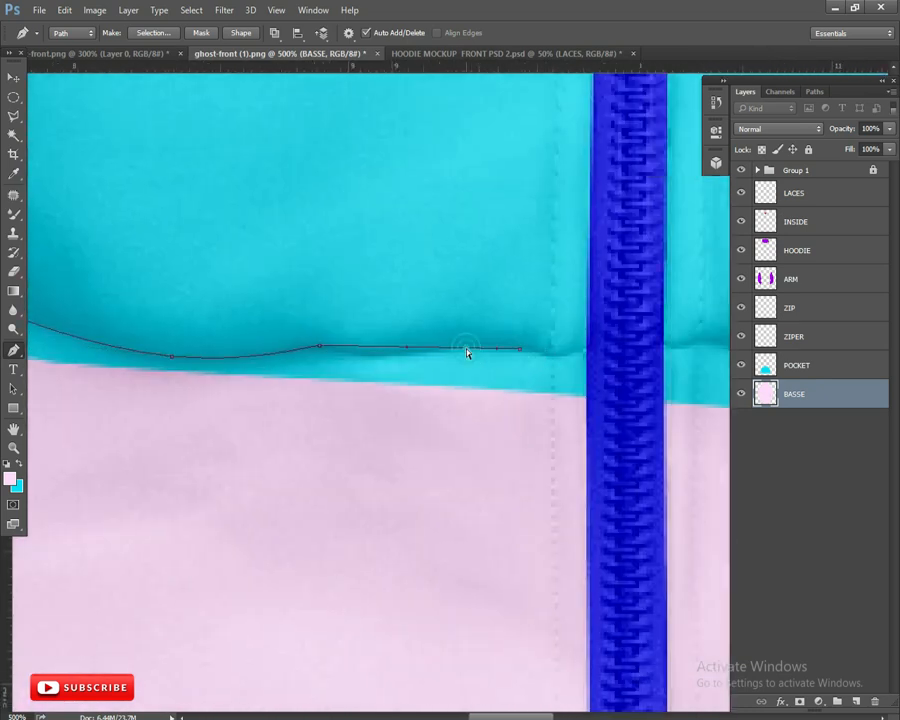
{"action": "left_click_drag", "start_coordinate": [374, 354], "coordinate": [217, 354]}
{"action": "left_click", "coordinate": [430, 349]}
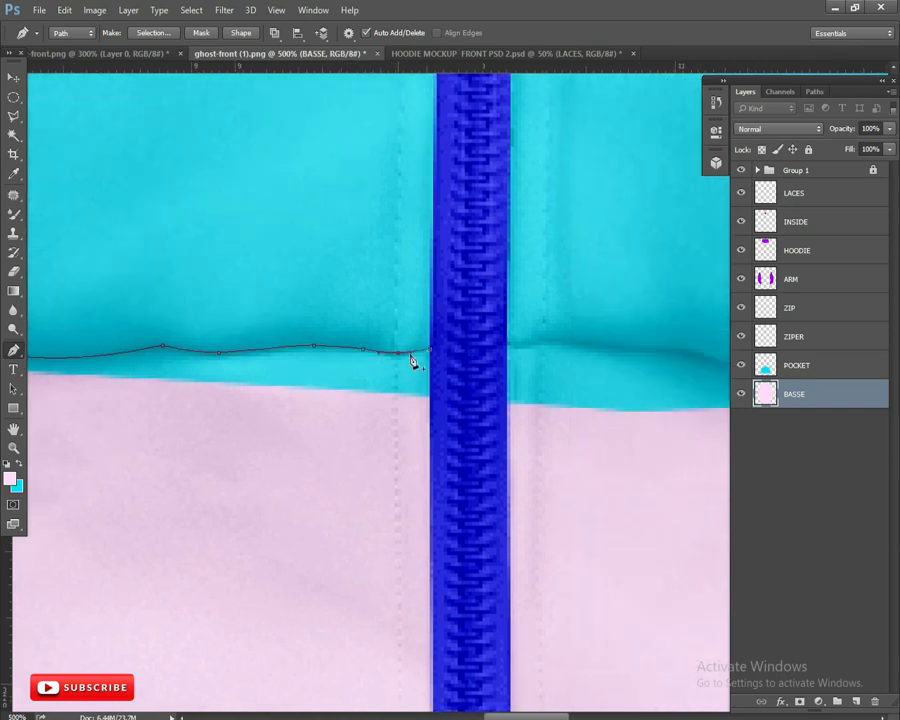
- Carry the hem path across the zipper and onto the seam under the right pocket
{"action": "left_click_drag", "start_coordinate": [413, 362], "coordinate": [330, 362]}
{"action": "left_click", "coordinate": [476, 346]}
{"action": "left_click_drag", "start_coordinate": [476, 346], "coordinate": [362, 350]}
{"action": "left_click_drag", "start_coordinate": [458, 352], "coordinate": [359, 348]}
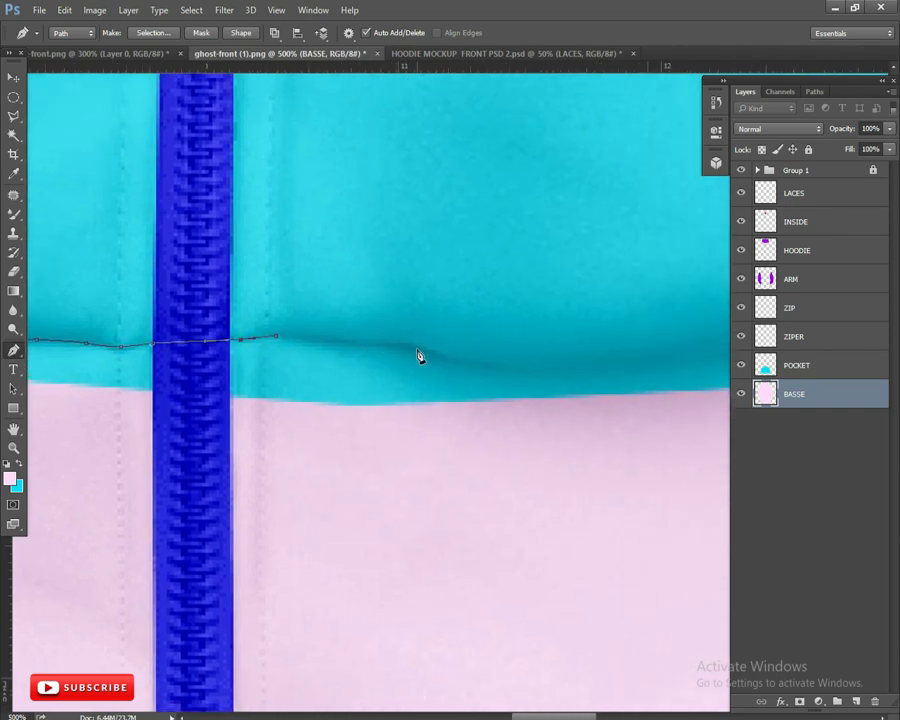
{"action": "left_click", "coordinate": [417, 348]}
{"action": "left_click_drag", "start_coordinate": [492, 362], "coordinate": [339, 356]}
- Curve the path along the seam beneath the middle of the right pocket
{"action": "left_click", "coordinate": [568, 344]}
{"action": "left_click", "coordinate": [420, 343]}
{"action": "left_click_drag", "start_coordinate": [420, 343], "coordinate": [391, 363]}
{"action": "left_click_drag", "start_coordinate": [600, 354], "coordinate": [187, 354]}
{"action": "left_click", "coordinate": [547, 331]}
{"action": "mouse_move", "coordinate": [396, 334]}
{"action": "left_mouse_down"}
{"action": "mouse_move", "coordinate": [480, 338]}
{"action": "mouse_move", "coordinate": [401, 337]}
{"action": "left_mouse_up"}
{"action": "left_click", "coordinate": [436, 341]}
- Follow the hem seam past the right pocket's lower corner to the hoodie's right outer edge
{"action": "left_click_drag", "start_coordinate": [561, 343], "coordinate": [265, 346]}
{"action": "left_click_drag", "start_coordinate": [98, 343], "coordinate": [384, 343]}
{"action": "left_click_drag", "start_coordinate": [619, 345], "coordinate": [247, 345]}
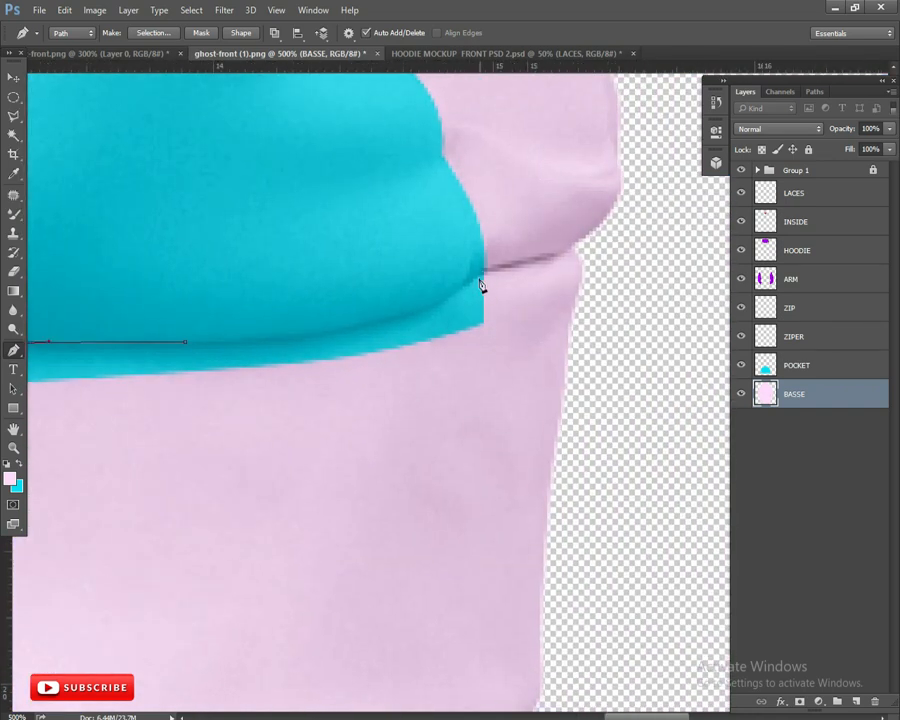
{"action": "left_click", "coordinate": [545, 268]}
{"action": "left_click", "coordinate": [436, 302]}
{"action": "left_click_drag", "start_coordinate": [436, 302], "coordinate": [443, 322]}
{"action": "left_click_drag", "start_coordinate": [491, 287], "coordinate": [437, 317]}
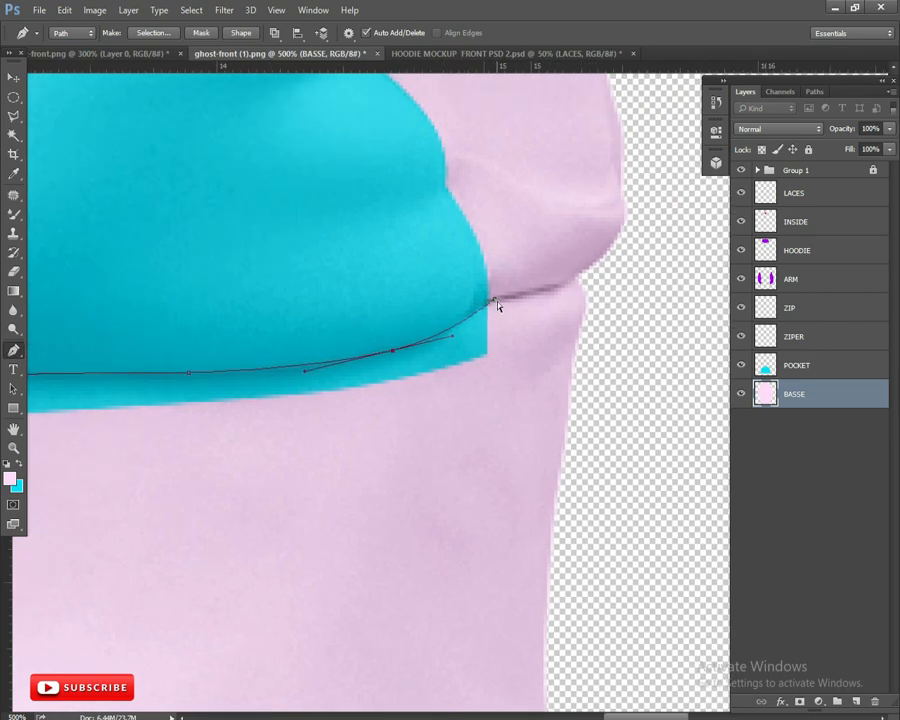
{"action": "left_click_drag", "start_coordinate": [560, 287], "coordinate": [545, 293]}
- Route the path outside and below the hoodie's bottom band and close it at the left side
{"action": "left_click_drag", "start_coordinate": [639, 333], "coordinate": [646, 401]}
{"action": "left_click_drag", "start_coordinate": [612, 571], "coordinate": [608, 205]}
{"action": "left_click", "coordinate": [583, 453]}
{"action": "key", "text": "ctrl+minus"}
{"action": "key", "text": "ctrl+minus"}
{"action": "key", "text": "ctrl+minus"}
{"action": "key", "text": "ctrl+minus"}
{"action": "key", "text": "ctrl+minus"}
{"action": "left_click_drag", "start_coordinate": [440, 503], "coordinate": [381, 503]}
{"action": "left_click_drag", "start_coordinate": [381, 503], "coordinate": [531, 525]}
{"action": "left_click_drag", "start_coordinate": [290, 474], "coordinate": [219, 454]}
{"action": "left_click", "coordinate": [196, 356]}
- Copy the bottom band from BASSE to its own layer and trim the pocket's overlap with the band from the POCKET layer
{"action": "key", "text": "ctrl+Return"}
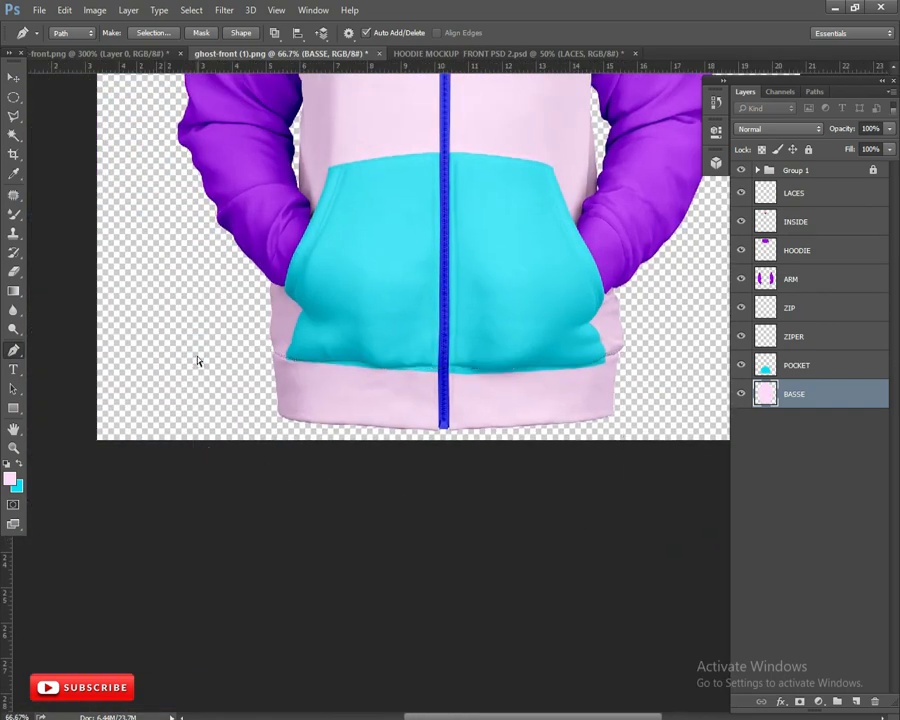
{"action": "key", "text": "ctrl+shift+alt+n"}
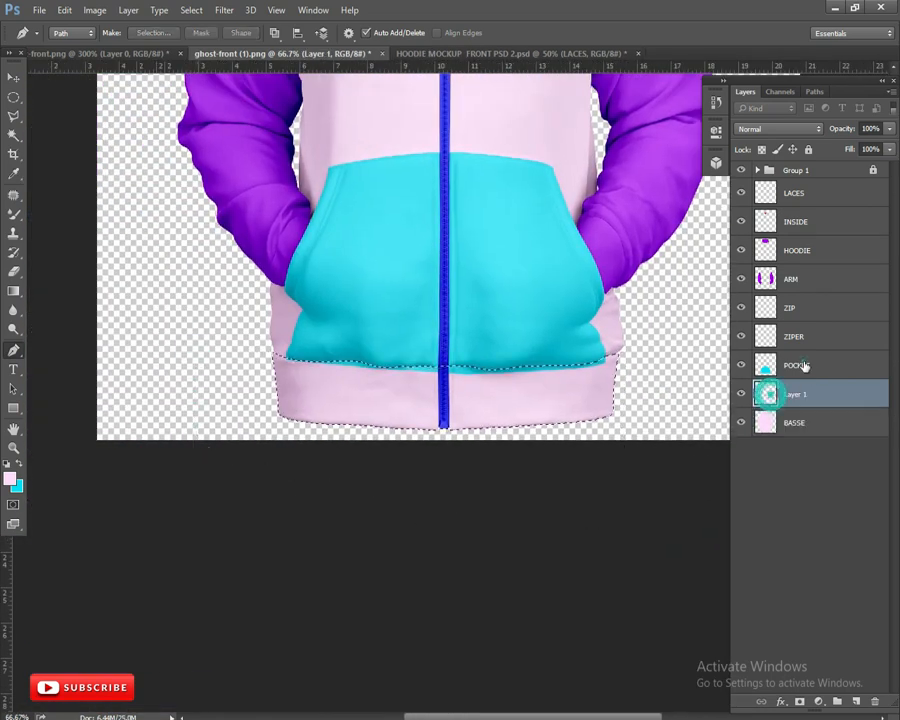
{"action": "left_click", "coordinate": [803, 366]}
{"action": "key", "text": "ctrl+d"}
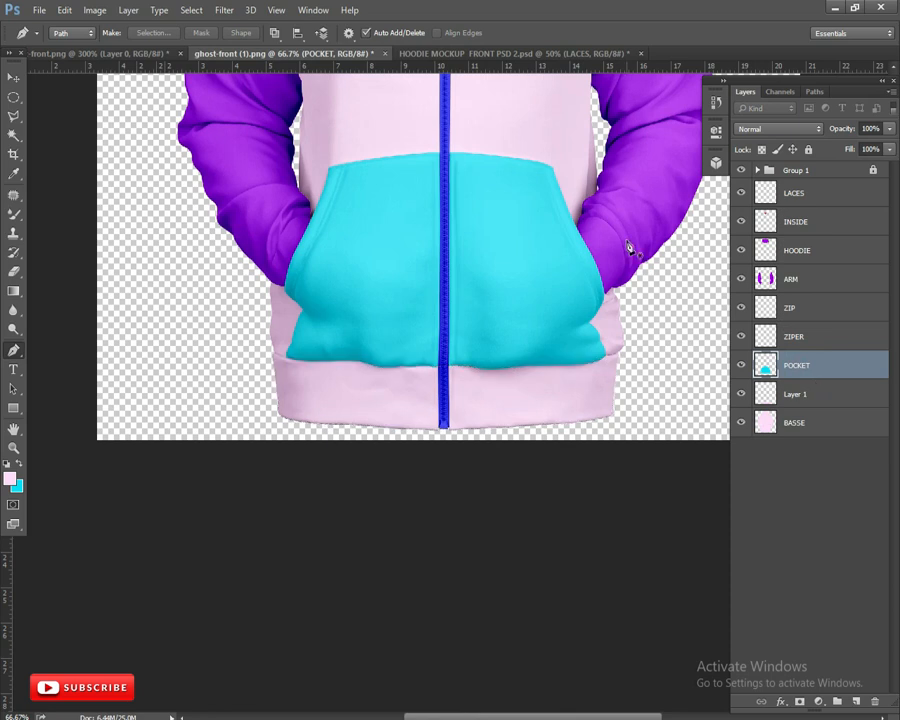
- Rename the bottom band layer ELASTICK
{"action": "double_click", "coordinate": [794, 395]}
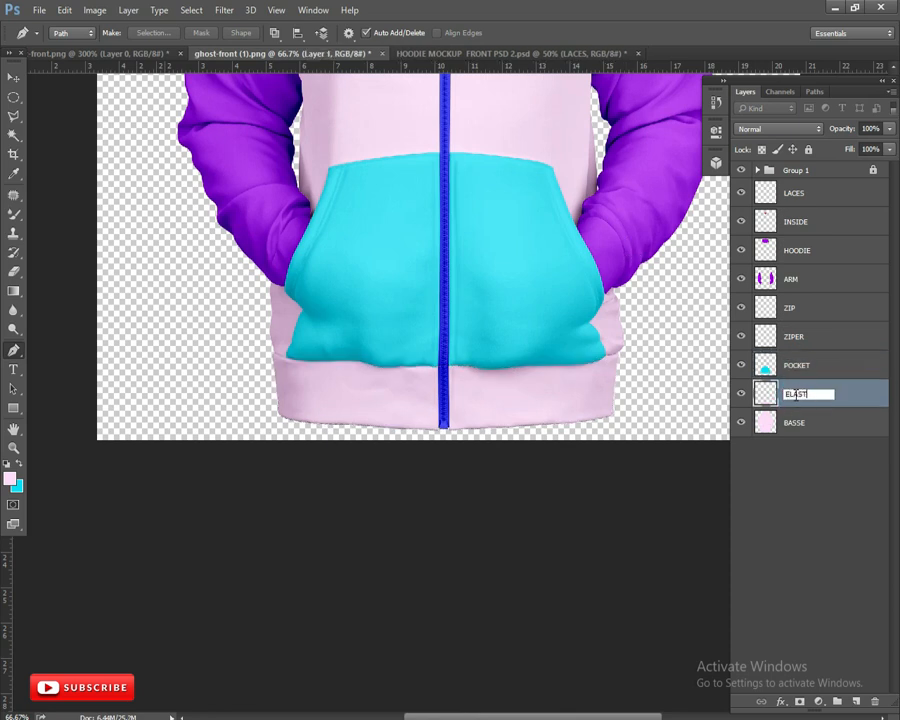
{"action": "key", "text": "Return"}
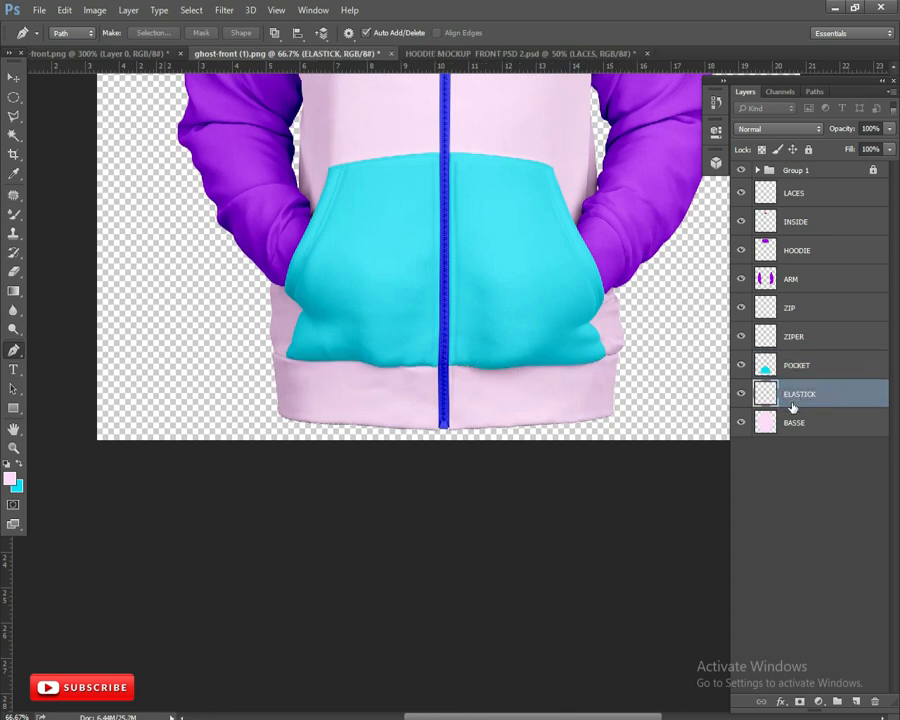
- Set the background color to bright green and fill the bottom band on the ELASTICK layer with it
{"action": "left_click", "coordinate": [18, 489]}
{"action": "left_click_drag", "start_coordinate": [580, 274], "coordinate": [580, 308]}
{"action": "left_click", "coordinate": [699, 181]}
{"action": "key", "text": "ctrl+shift+BackSpace"}
{"action": "key", "text": "ctrl+minus"}
{"action": "key", "text": "ctrl+minus"}
{"action": "key", "text": "ctrl+plus"}
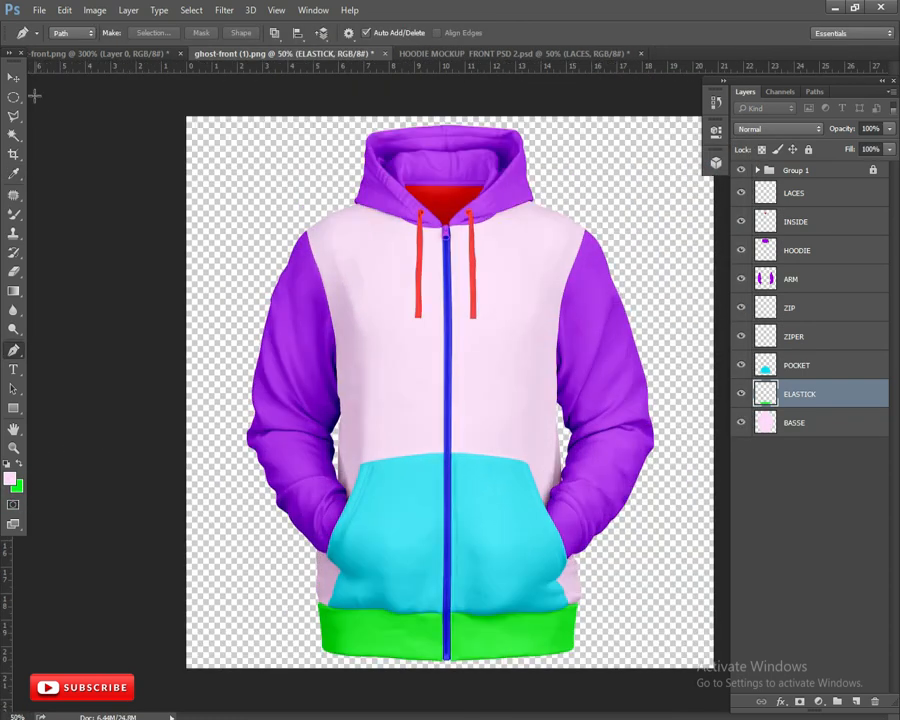
- Set the background color to bright yellow and recolor the hoodie body on the BASSE layer with it
{"action": "key", "text": "v"}
{"action": "left_click", "coordinate": [800, 422]}
{"action": "left_click", "coordinate": [17, 487]}
{"action": "left_click_drag", "start_coordinate": [583, 322], "coordinate": [582, 344]}
{"action": "left_click", "coordinate": [706, 180]}
{"action": "key", "text": "ctrl+shift+BackSpace"}
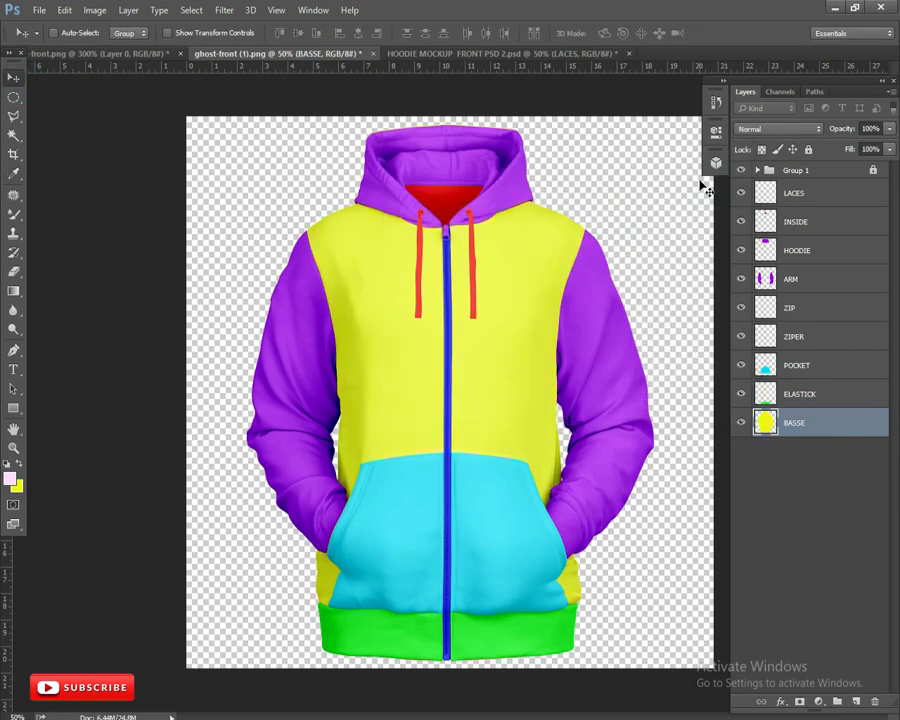
- Start a pen path at the right cuff's inner corner beside the pocket and curve it along the upper cuff seam
{"action": "key", "text": "ctrl+plus"}
{"action": "left_click_drag", "start_coordinate": [305, 432], "coordinate": [247, 354]}
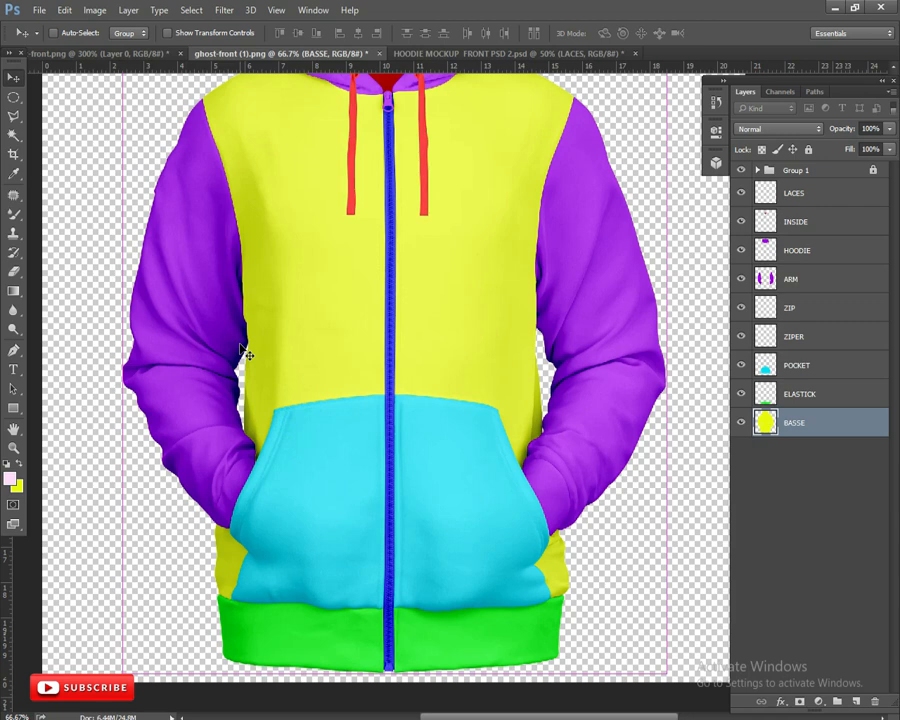
{"action": "key", "text": "ctrl+plus"}
{"action": "key", "text": "ctrl+plus"}
{"action": "left_click_drag", "start_coordinate": [432, 500], "coordinate": [144, 322]}
{"action": "left_click_drag", "start_coordinate": [479, 479], "coordinate": [400, 478]}
{"action": "key", "text": "ctrl+plus"}
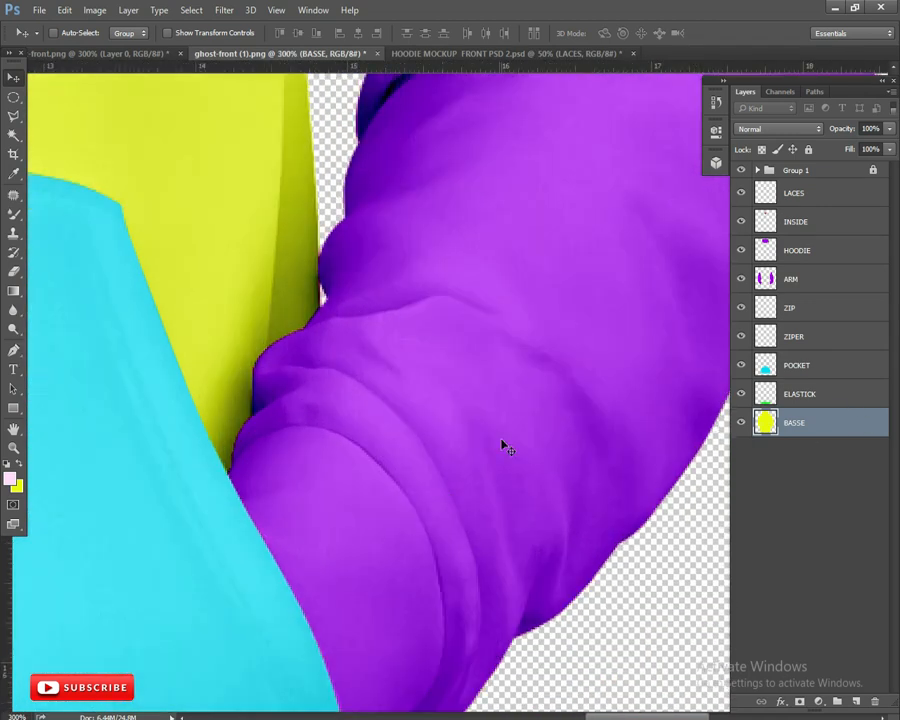
{"action": "key", "text": "ctrl+plus"}
{"action": "key", "text": "p"}
{"action": "key", "text": "ctrl+plus"}
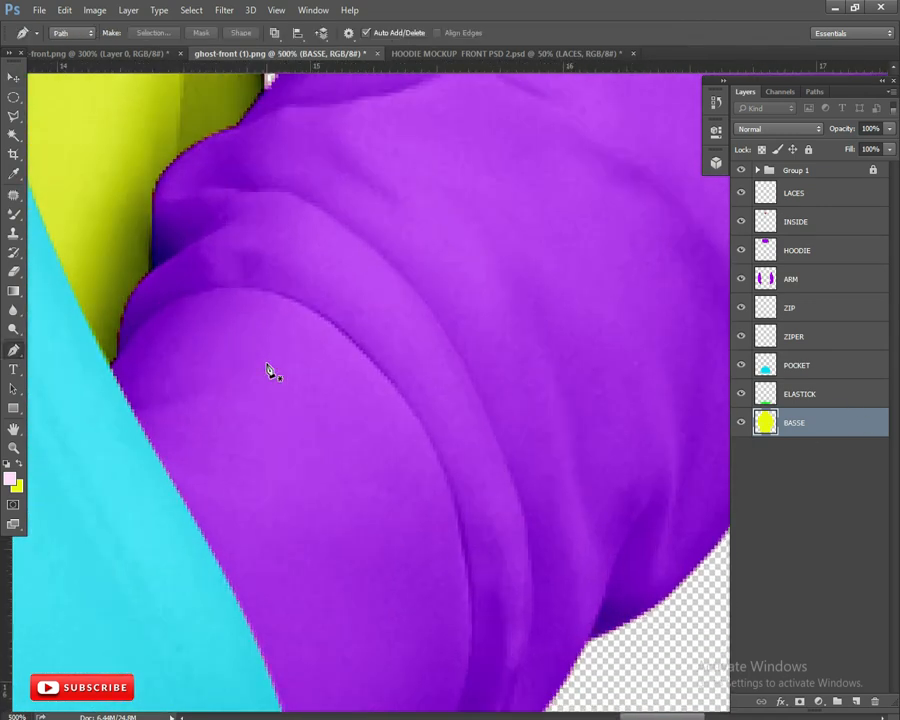
{"action": "left_click_drag", "start_coordinate": [171, 306], "coordinate": [215, 332]}
{"action": "left_click", "coordinate": [191, 377]}
{"action": "left_click", "coordinate": [419, 357]}
{"action": "left_click_drag", "start_coordinate": [291, 374], "coordinate": [277, 315]}
{"action": "left_click_drag", "start_coordinate": [339, 308], "coordinate": [363, 303]}
{"action": "left_click_drag", "start_coordinate": [423, 367], "coordinate": [344, 315]}
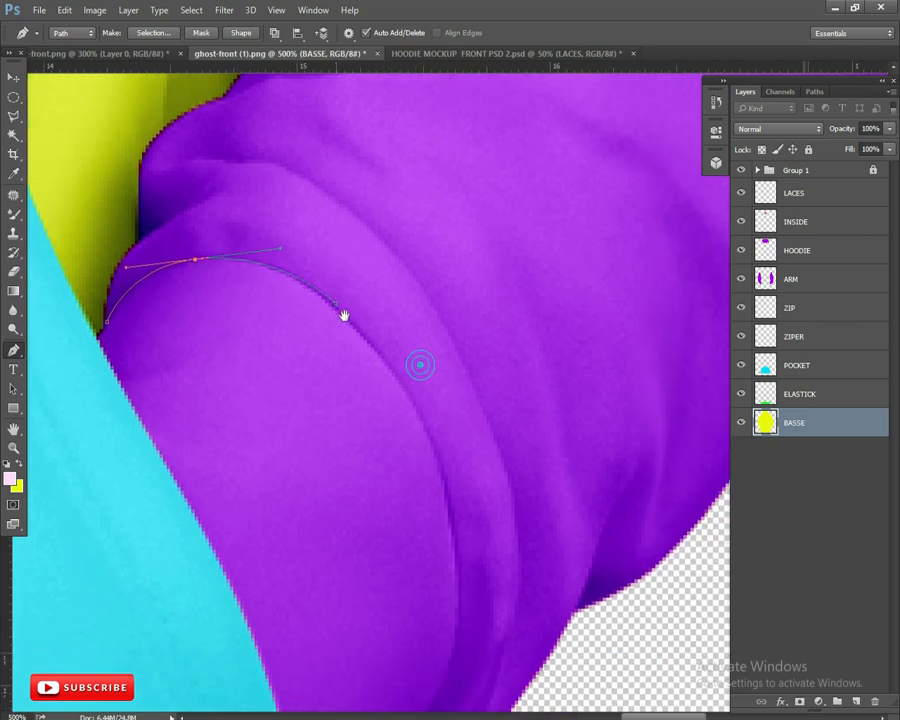
- Continue the path down the outer curve of the right cuff seam
{"action": "left_click_drag", "start_coordinate": [416, 406], "coordinate": [358, 196]}
{"action": "left_click", "coordinate": [364, 507]}
{"action": "left_click_drag", "start_coordinate": [334, 360], "coordinate": [406, 423]}
{"action": "left_click_drag", "start_coordinate": [386, 330], "coordinate": [394, 364]}
{"action": "left_click", "coordinate": [325, 316]}
{"action": "left_click_drag", "start_coordinate": [444, 512], "coordinate": [412, 314]}
{"action": "left_click", "coordinate": [388, 424]}
- Round the right cuff's lower end, bring the path back up inside the pocket edge and close it
{"action": "left_click_drag", "start_coordinate": [338, 498], "coordinate": [441, 371]}
{"action": "left_click", "coordinate": [361, 482]}
{"action": "left_click", "coordinate": [399, 441]}
{"action": "left_click_drag", "start_coordinate": [300, 557], "coordinate": [480, 700]}
{"action": "left_click", "coordinate": [387, 462]}
{"action": "left_click", "coordinate": [297, 328]}
{"action": "left_click_drag", "start_coordinate": [297, 296], "coordinate": [297, 340]}
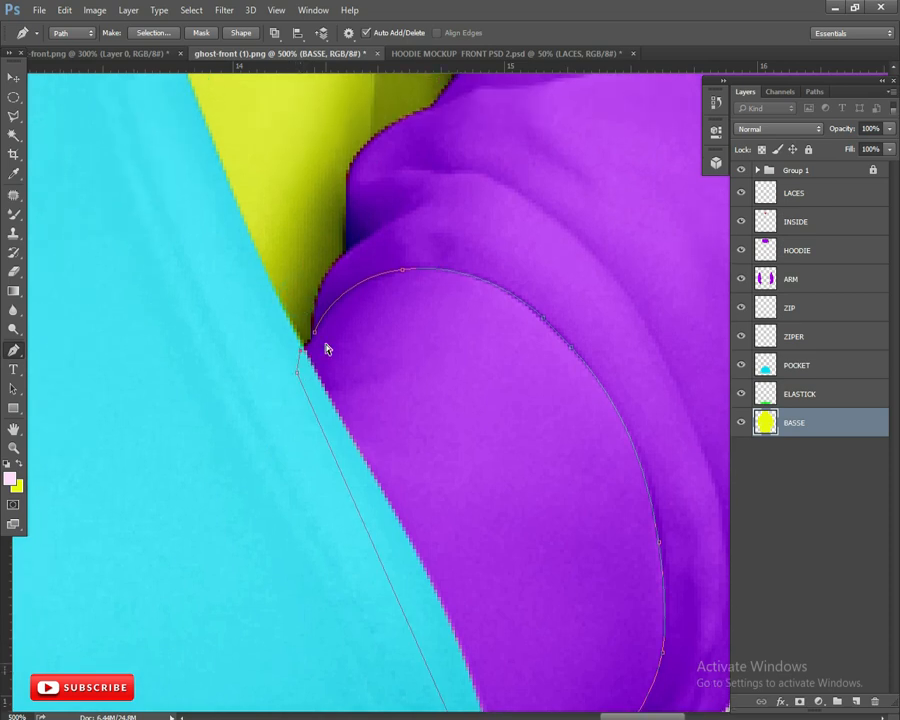
- Turn the right cuff path into a selection and fill it with yellow on a new layer
{"action": "key", "text": "ctrl+Return"}
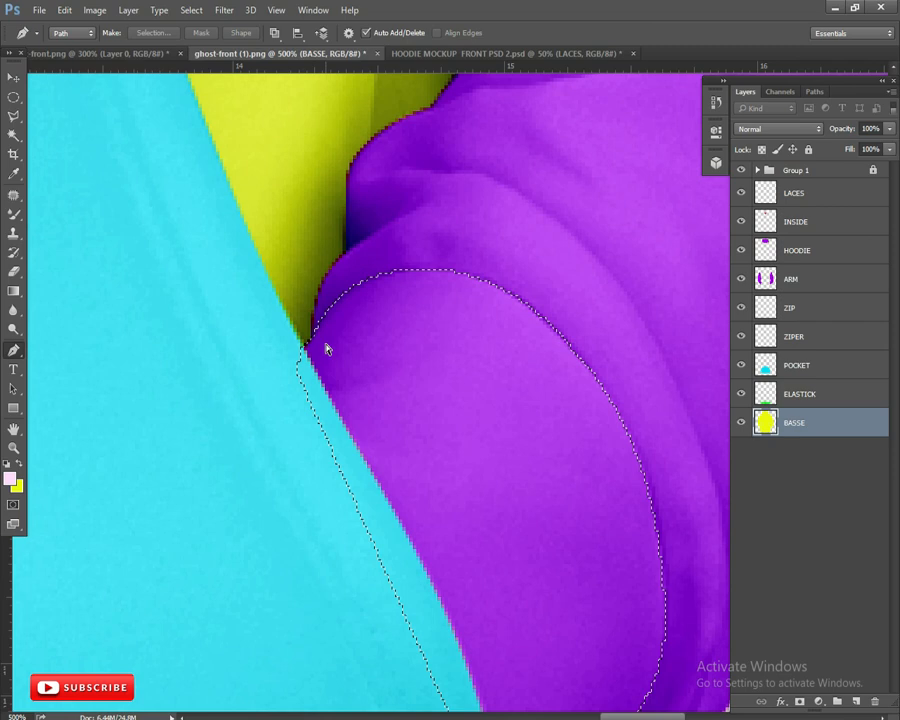
{"action": "key", "text": "ctrl+j"}
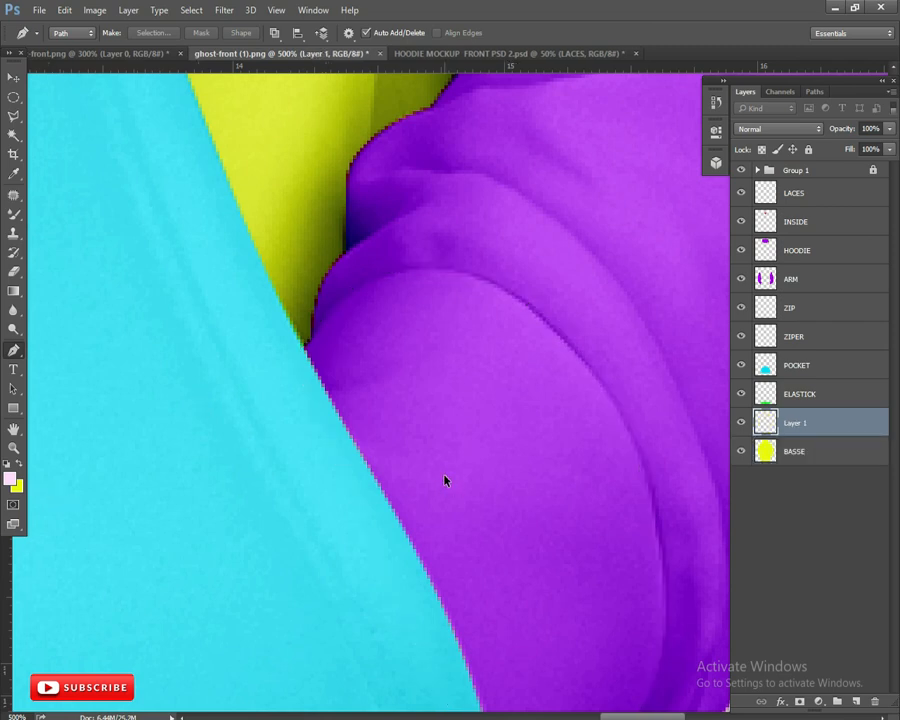
{"action": "key", "text": "ctrl+z"}
{"action": "key", "text": "ctrl+shift+n"}
{"action": "key", "text": "Return"}
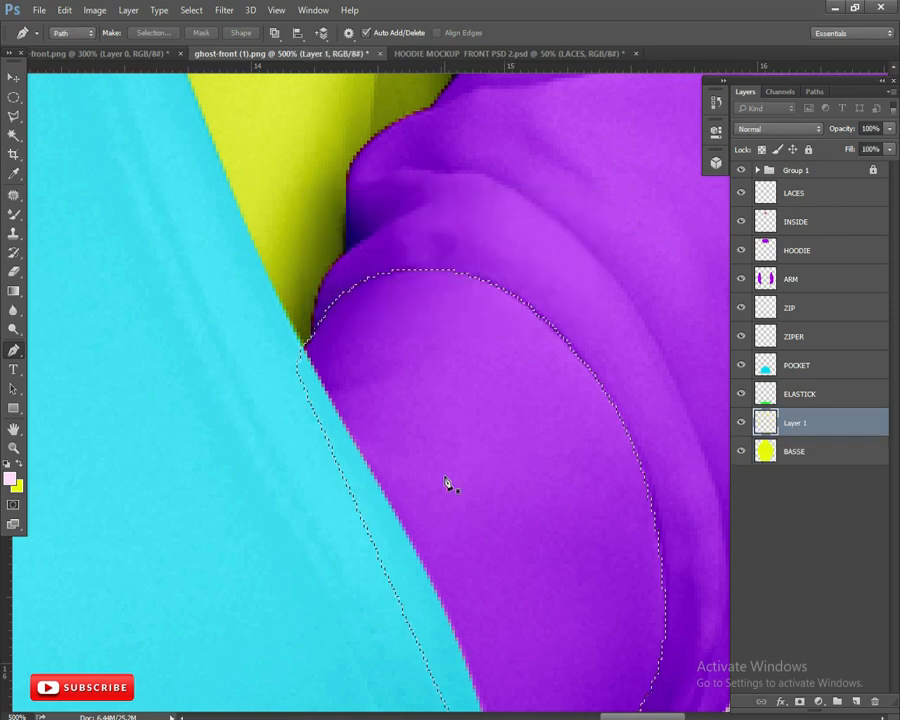
{"action": "key", "text": "ctrl+BackSpace"}
{"action": "key", "text": "ctrl+d"}
- Raise the right cuff layer above HOODIE and delete the part that overlaps the pocket
{"action": "key", "text": "ctrl+bracketright"}
{"action": "key", "text": "ctrl+bracketright"}
{"action": "key", "text": "ctrl+bracketright"}
{"action": "key", "text": "ctrl+bracketright"}
{"action": "key", "text": "ctrl+bracketright"}
{"action": "key", "text": "ctrl+bracketright"}
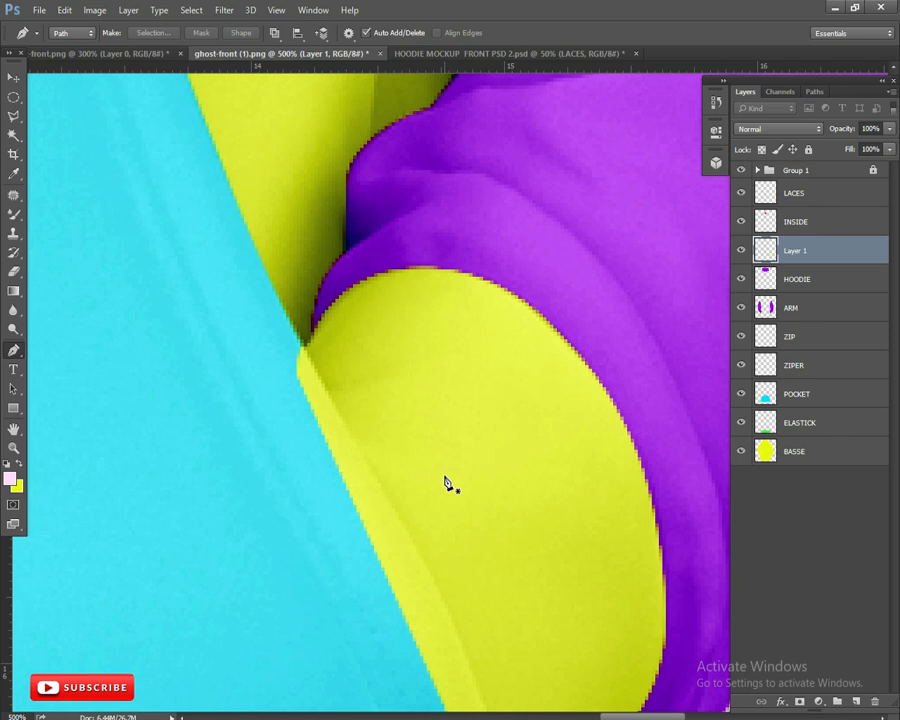
{"action": "scroll", "coordinate": [446, 482], "scroll_direction": "down", "scroll_amount": 2}
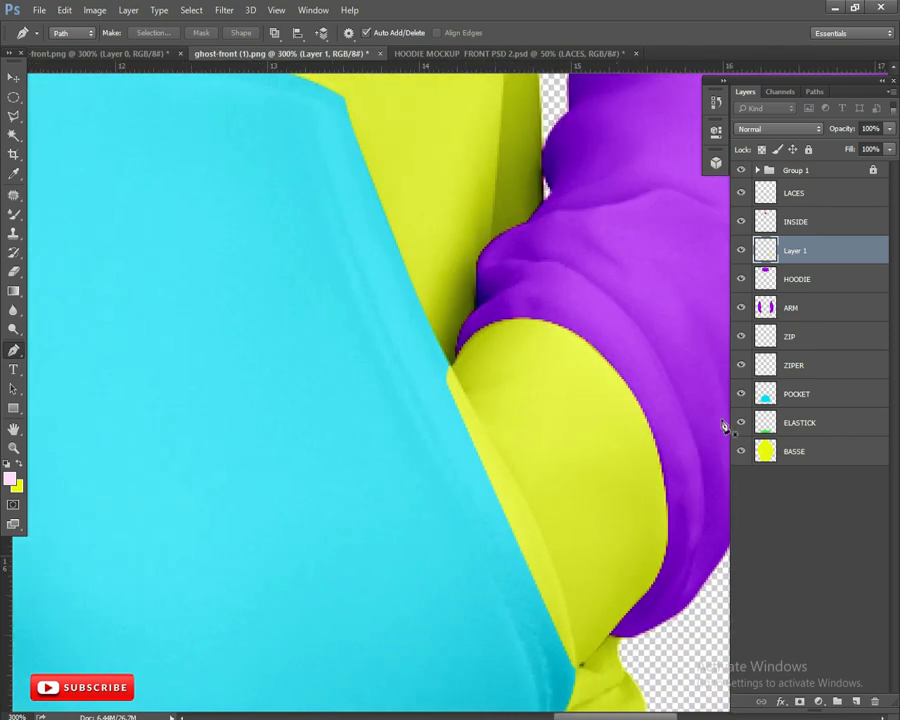
{"action": "key", "text": "Delete"}
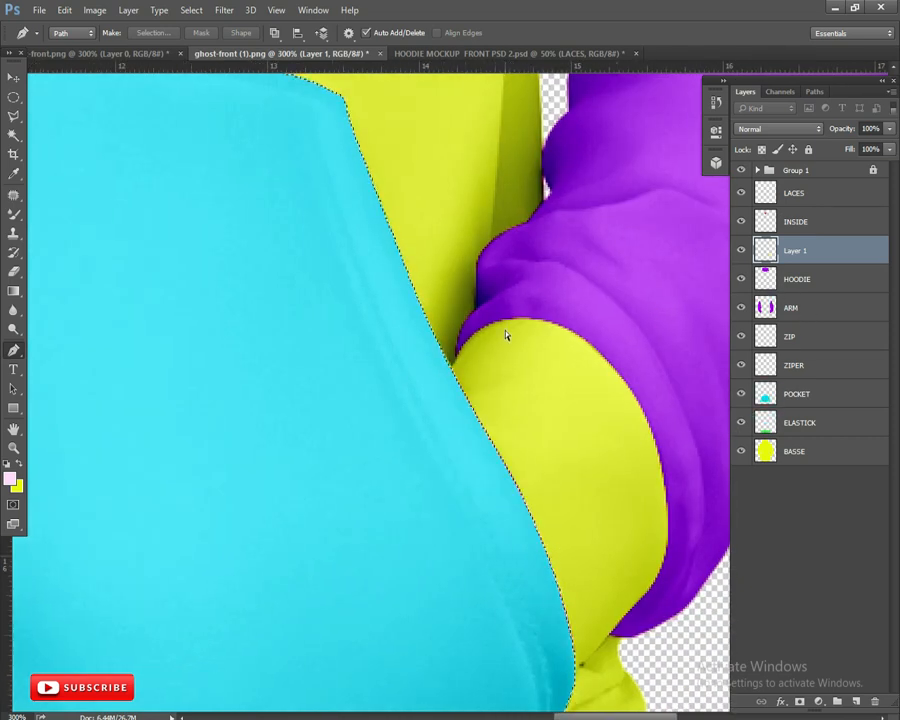
- Start a pen path on the left cuff at the pocket edge and curve it over the upper cuff seam
{"action": "scroll", "coordinate": [506, 336], "scroll_direction": "down", "scroll_amount": 4}
{"action": "scroll", "coordinate": [328, 390], "scroll_direction": "up", "scroll_amount": 2}
{"action": "left_click_drag", "start_coordinate": [291, 396], "coordinate": [446, 380]}
{"action": "scroll", "coordinate": [446, 380], "scroll_direction": "up", "scroll_amount": 3}
{"action": "left_click_drag", "start_coordinate": [342, 295], "coordinate": [580, 398]}
{"action": "scroll", "coordinate": [600, 363], "scroll_direction": "up", "scroll_amount": 2}
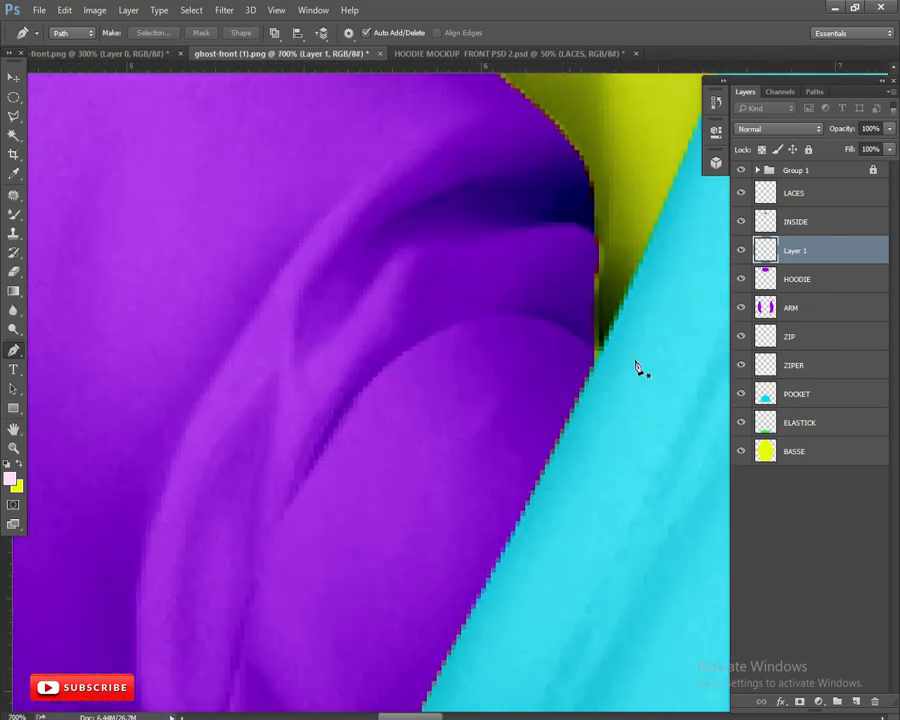
{"action": "left_click", "coordinate": [620, 356]}
{"action": "left_click", "coordinate": [345, 405]}
{"action": "scroll", "coordinate": [455, 402], "scroll_direction": "right", "scroll_amount": 1}
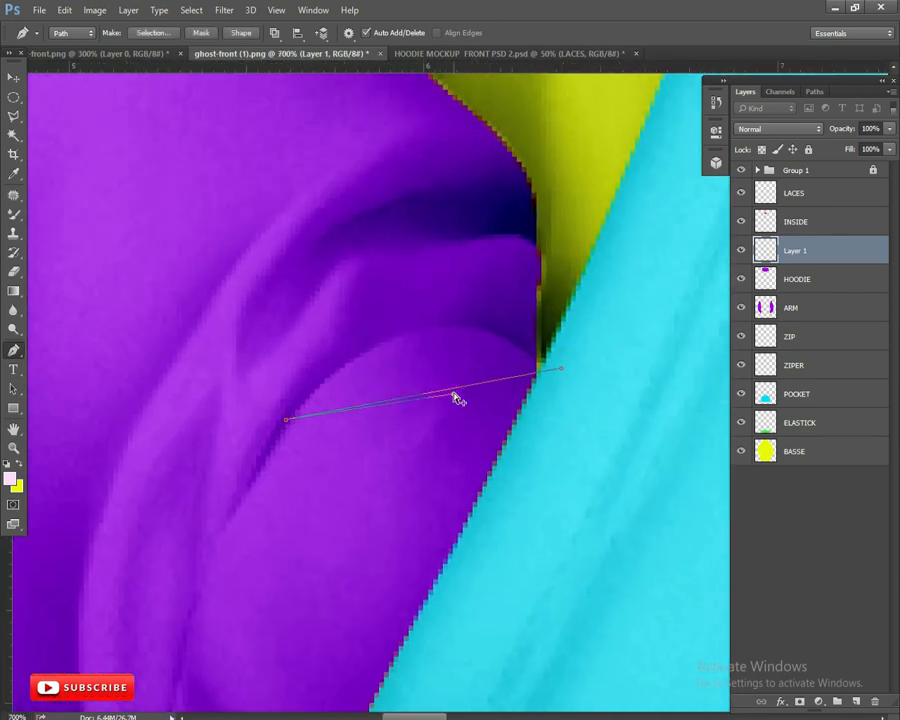
{"action": "left_click_drag", "start_coordinate": [449, 390], "coordinate": [390, 333]}
{"action": "scroll", "coordinate": [484, 340], "scroll_direction": "right", "scroll_amount": 1}
{"action": "left_click_drag", "start_coordinate": [447, 319], "coordinate": [467, 316]}
- Follow the left cuff seam down to the sleeve's lower tip and across its bottom edge to the pocket
{"action": "left_click_drag", "start_coordinate": [209, 508], "coordinate": [398, 203]}
{"action": "left_click", "coordinate": [323, 430]}
{"action": "left_click_drag", "start_coordinate": [390, 281], "coordinate": [326, 354]}
{"action": "left_click_drag", "start_coordinate": [314, 416], "coordinate": [323, 348]}
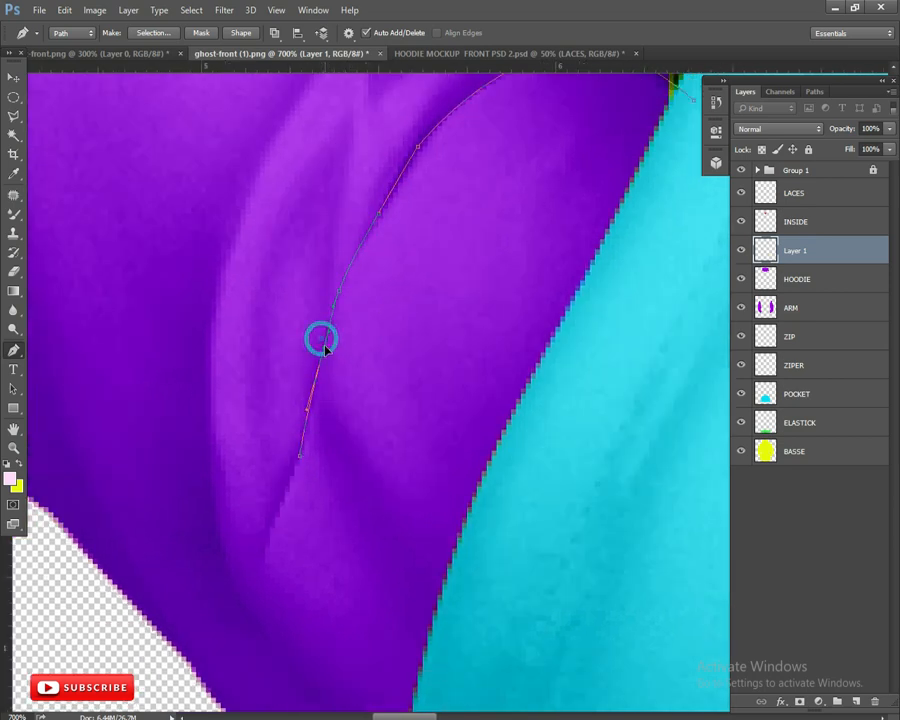
{"action": "left_click_drag", "start_coordinate": [263, 464], "coordinate": [289, 332]}
{"action": "left_click", "coordinate": [286, 514]}
{"action": "left_click_drag", "start_coordinate": [304, 428], "coordinate": [282, 433]}
{"action": "left_click_drag", "start_coordinate": [308, 358], "coordinate": [306, 374]}
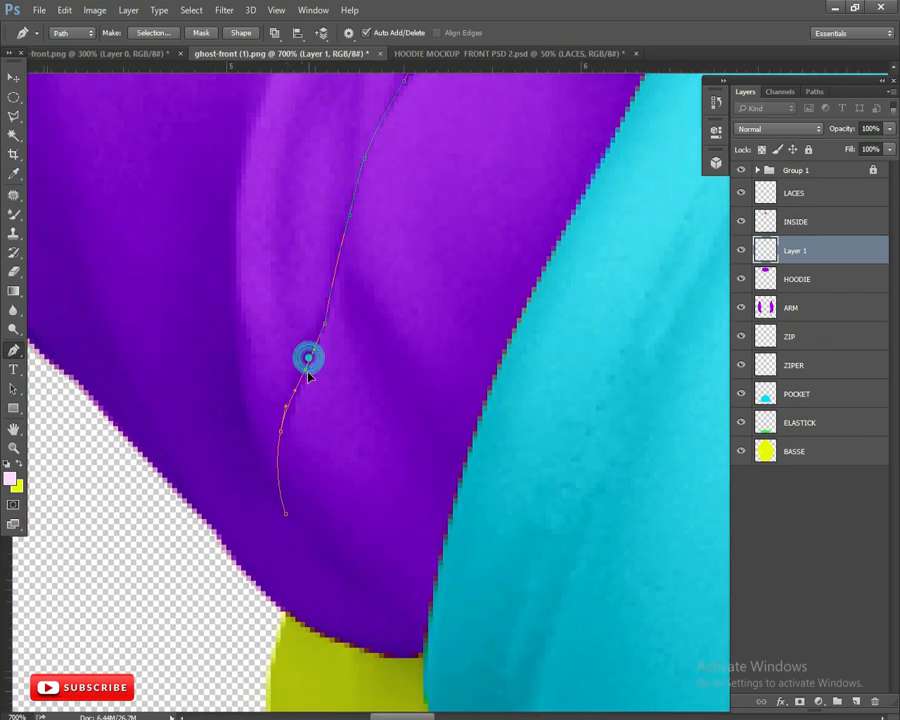
{"action": "left_click_drag", "start_coordinate": [305, 494], "coordinate": [330, 338]}
{"action": "key", "text": "ctrl+minus"}
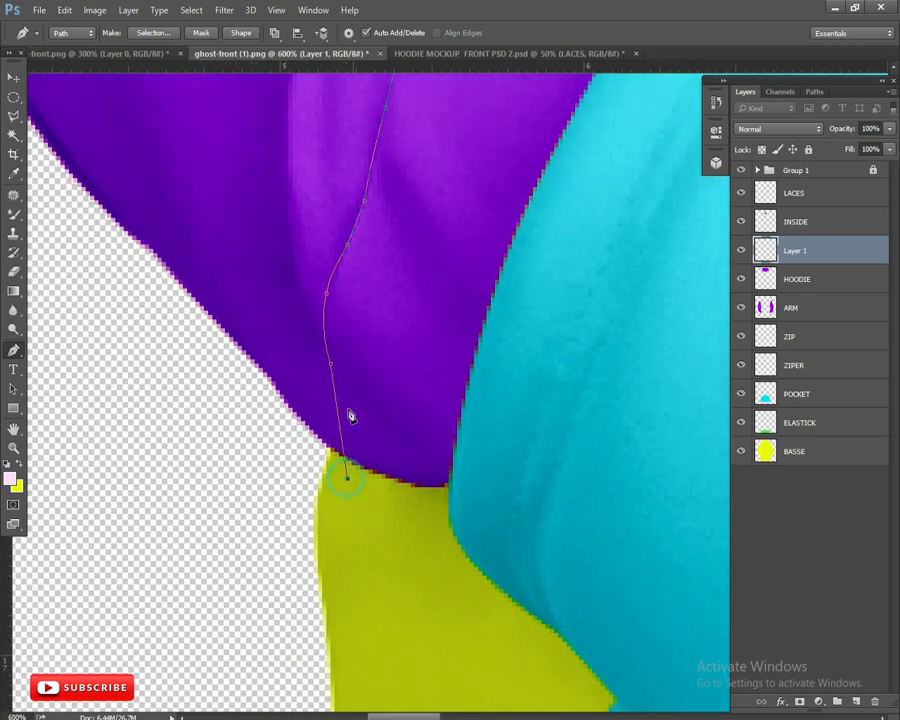
{"action": "left_click_drag", "start_coordinate": [452, 480], "coordinate": [339, 453]}
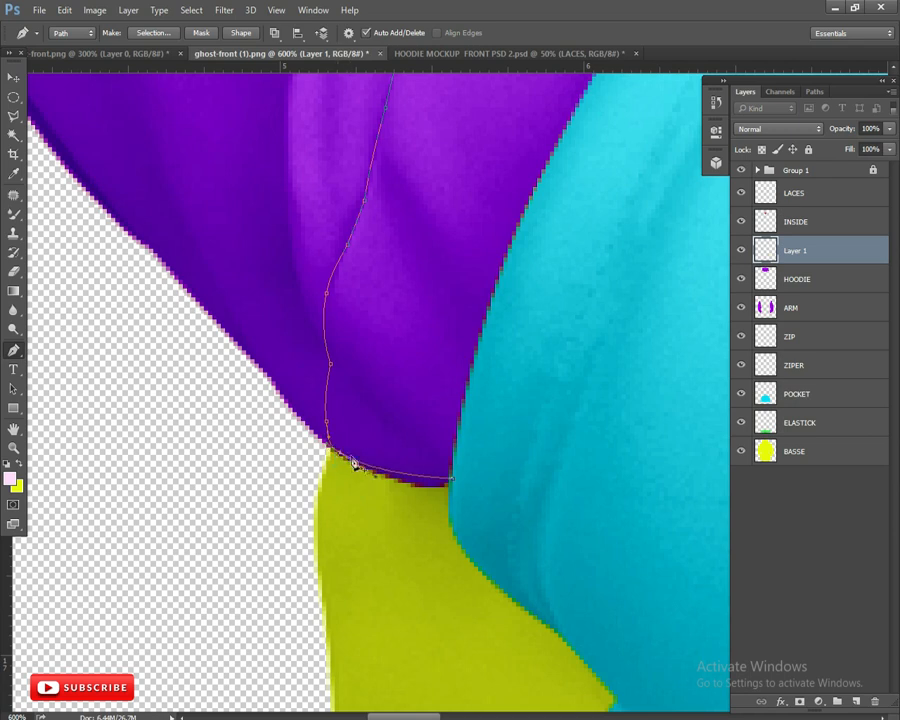
- Route the left cuff path back up inside the pocket and close it at the starting point
{"action": "left_click_drag", "start_coordinate": [418, 489], "coordinate": [424, 492]}
{"action": "left_click_drag", "start_coordinate": [566, 431], "coordinate": [566, 423]}
{"action": "key", "text": "space"}
{"action": "left_click_drag", "start_coordinate": [590, 333], "coordinate": [467, 621]}
{"action": "left_click_drag", "start_coordinate": [570, 326], "coordinate": [570, 304]}
- Fill the left cuff outline with yellow on a new layer and remove its overlap with the pocket
{"action": "key", "text": "ctrl+Return"}
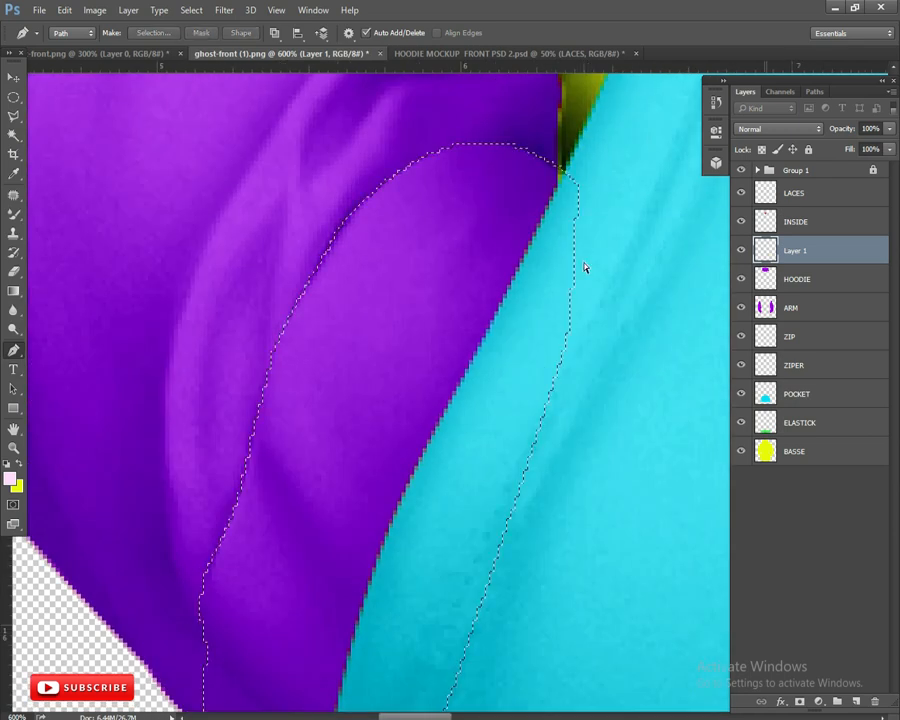
{"action": "key", "text": "ctrl+shift+n"}
{"action": "key", "text": "Return"}
{"action": "key", "text": "ctrl+BackSpace"}
{"action": "scroll", "coordinate": [585, 268], "scroll_direction": "down", "scroll_amount": 7}
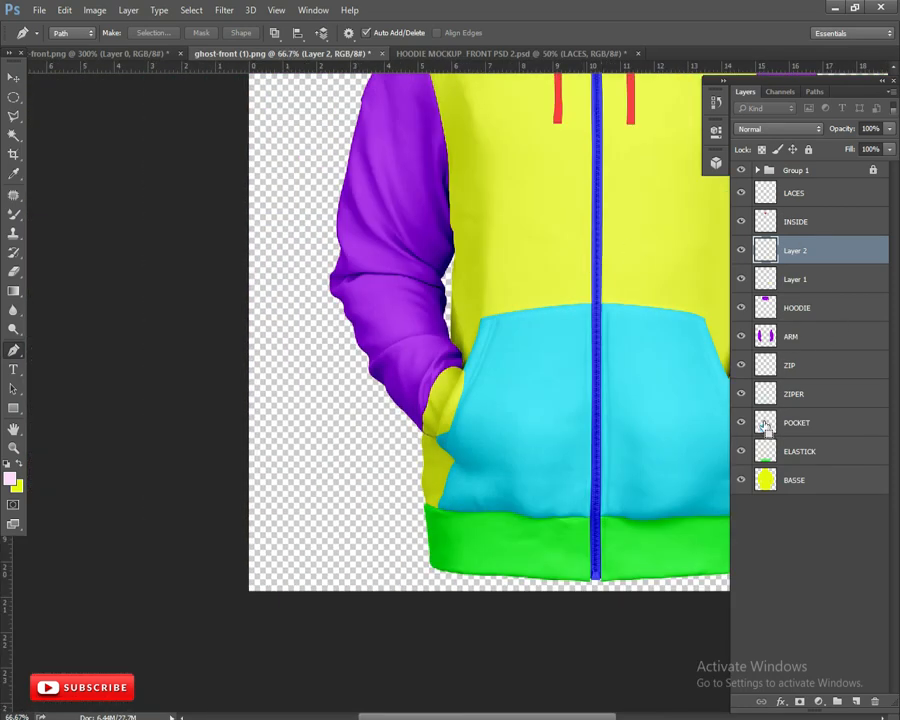
{"action": "left_click", "coordinate": [765, 425], "text": "ctrl"}
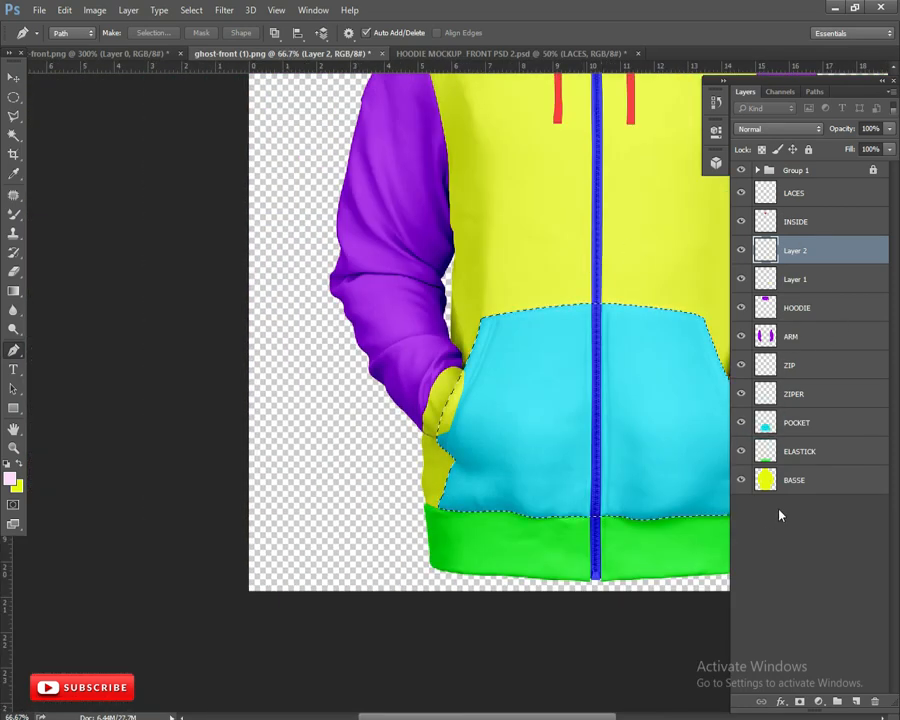
{"action": "key", "text": "ctrl+d"}
- Merge the two cuff layers into one and rename it CUFF
{"action": "left_click", "coordinate": [813, 278], "text": "shift"}
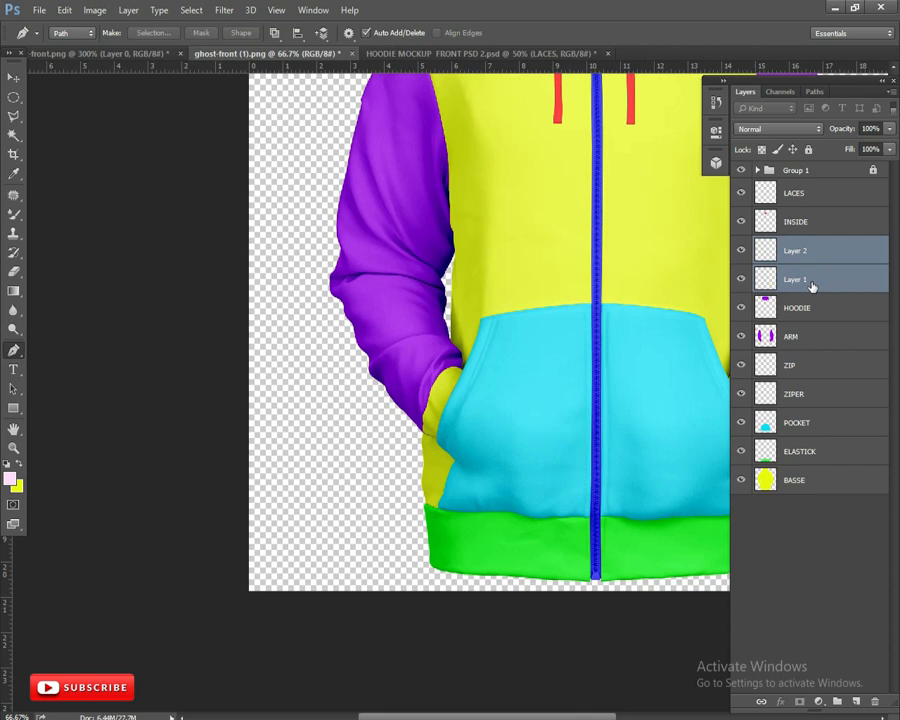
{"action": "key", "text": "ctrl+e"}
{"action": "double_click", "coordinate": [795, 250]}
{"action": "type", "text": "CUFF"}
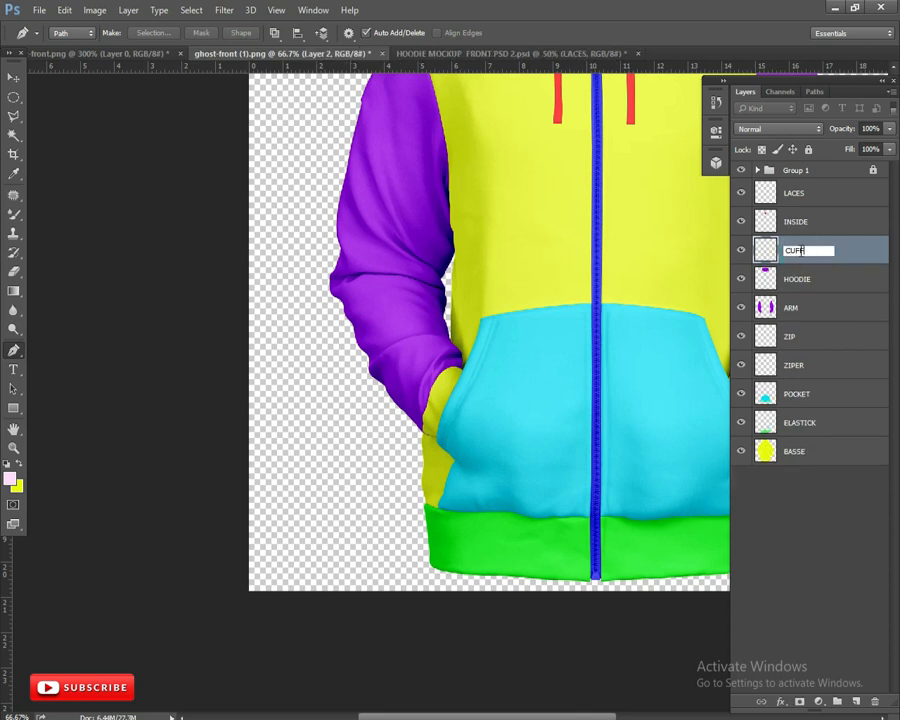
{"action": "key", "text": "Return"}
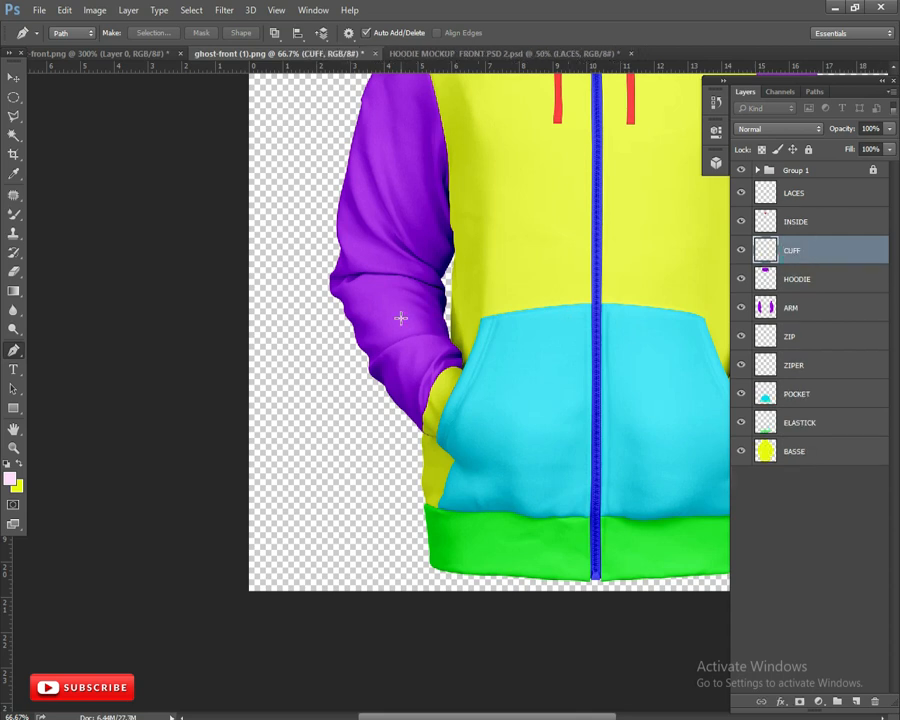
{"action": "key", "text": "ctrl+minus"}
{"action": "key", "text": "ctrl+minus"}
{"action": "key", "text": "ctrl+plus"}
{"action": "left_click", "coordinate": [13, 77]}
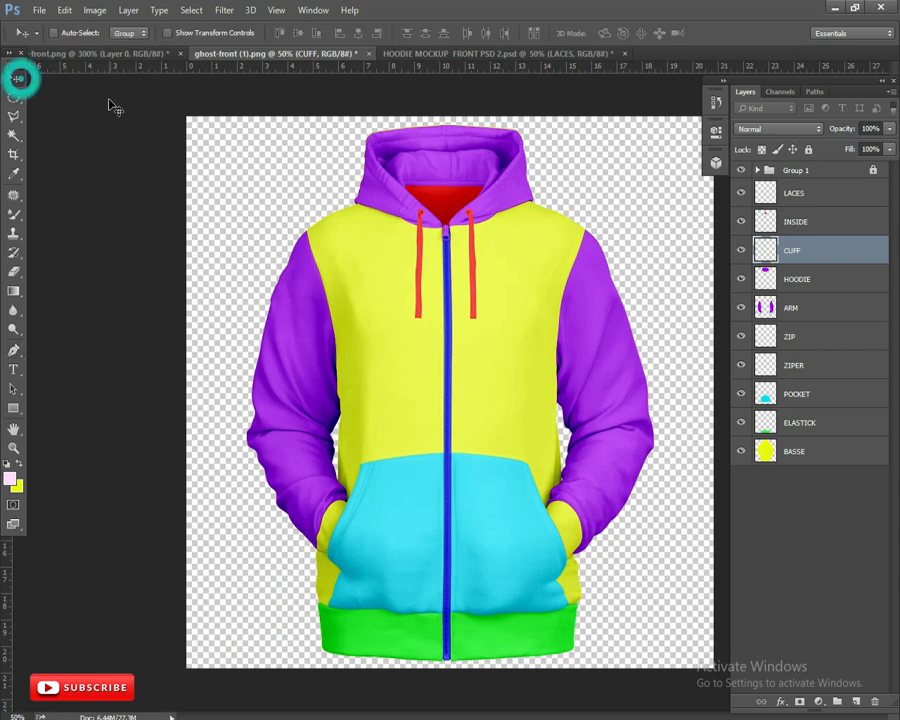